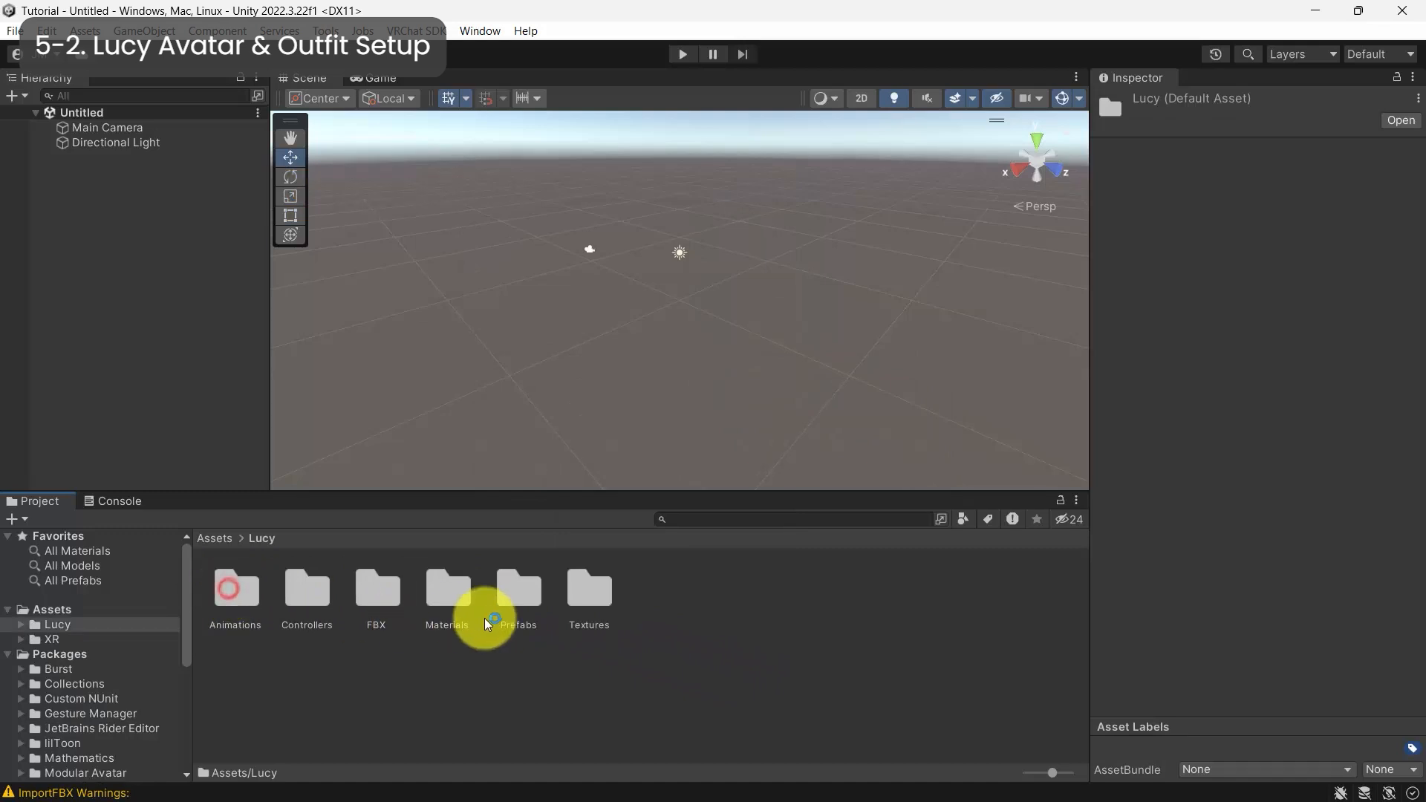
Add the Lucy avatar prefab from its Prefabs folder to the scene
double_click(511, 590)
drag(237, 587, 123, 252)
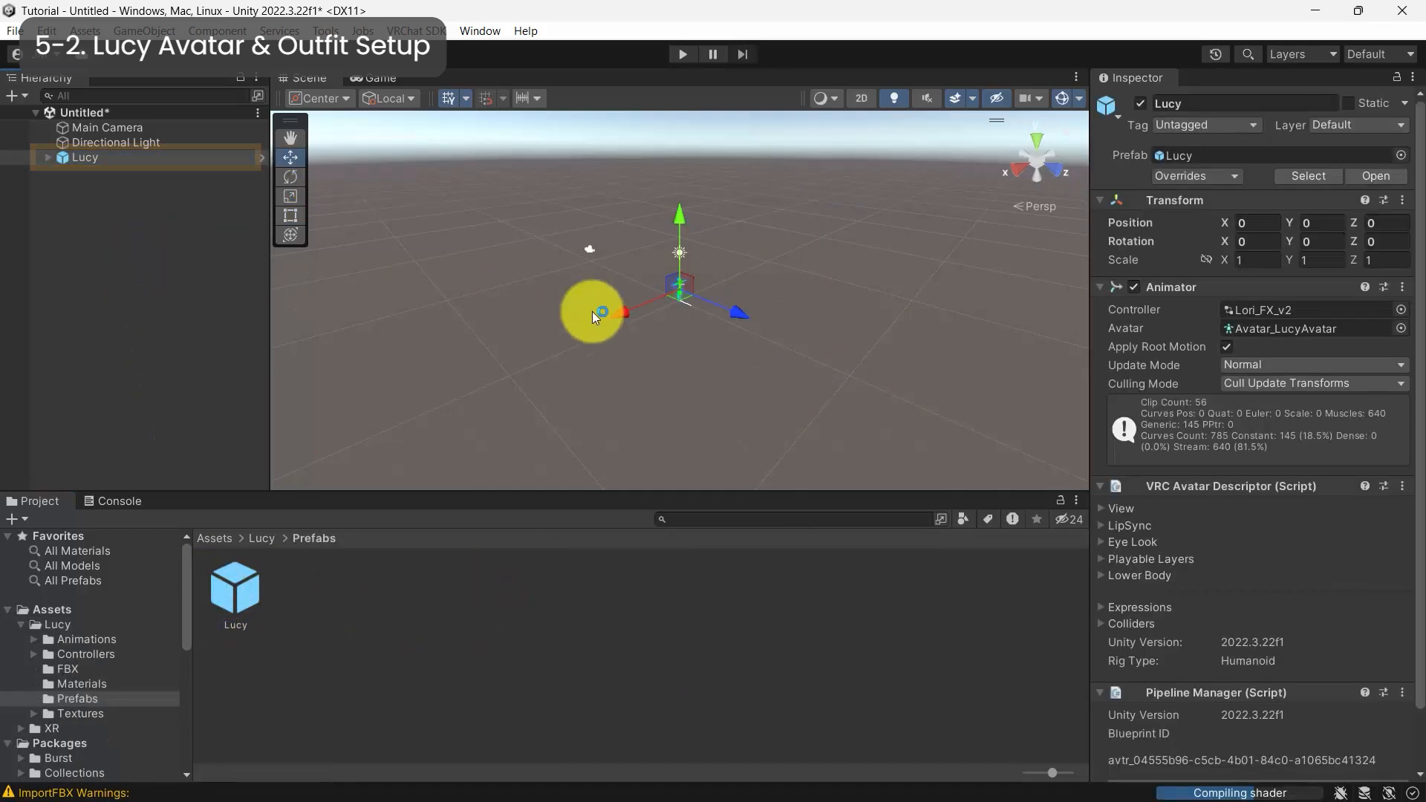
scroll(697, 296, up, 12)
right_drag(758, 310, 613, 268)
middle_drag(613, 268, 519, 244)
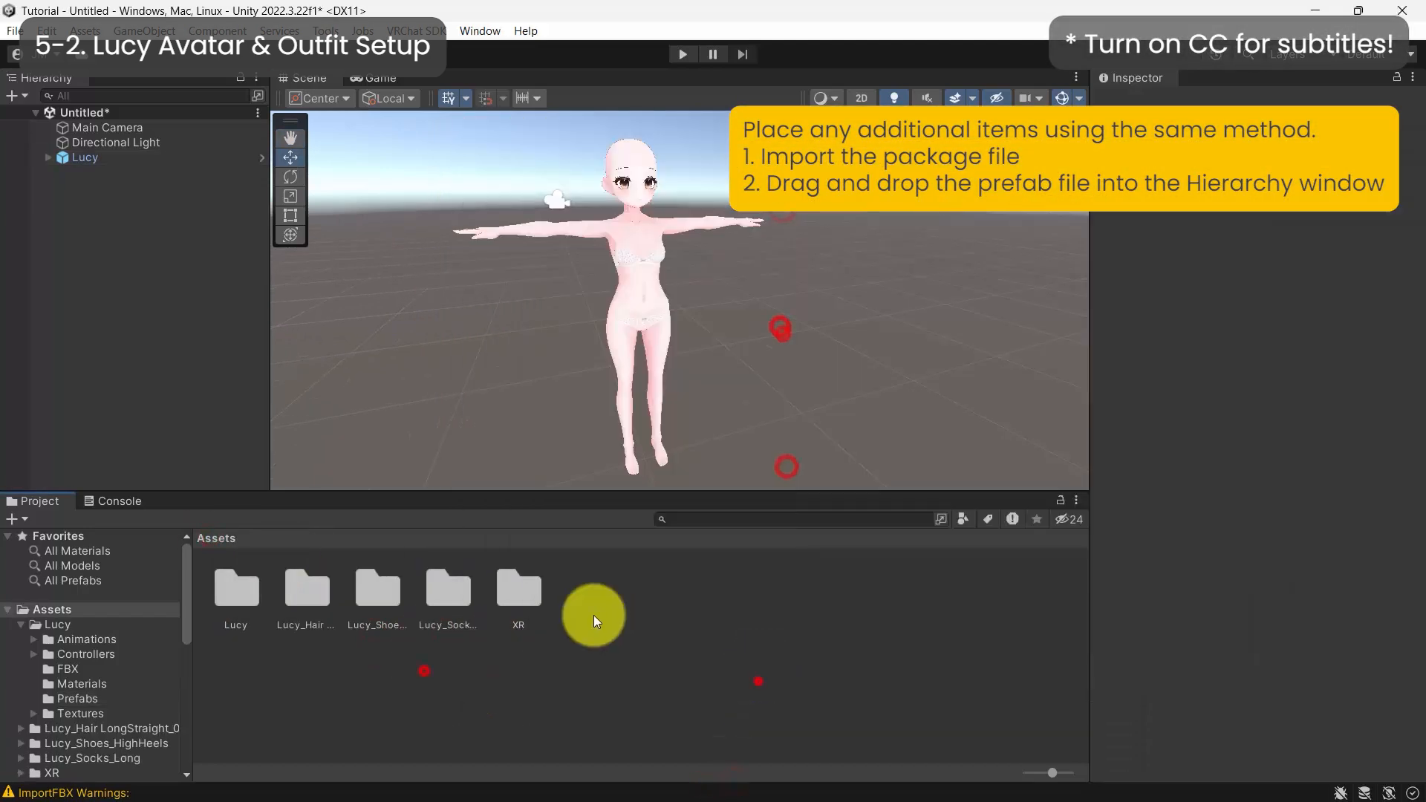
Add the Lucy_Hair LongStraight_01 prefab to the scene as a separate root object
double_click(296, 592)
double_click(366, 591)
drag(235, 587, 110, 303)
Add the Lucy_Shoes_HighHeels prefab from its asset folder to the scene
click(211, 538)
double_click(377, 593)
double_click(381, 589)
drag(232, 585, 167, 366)
Add the Lucy_Socks_Long prefab from its asset folder to the scene and clear the selection
click(214, 539)
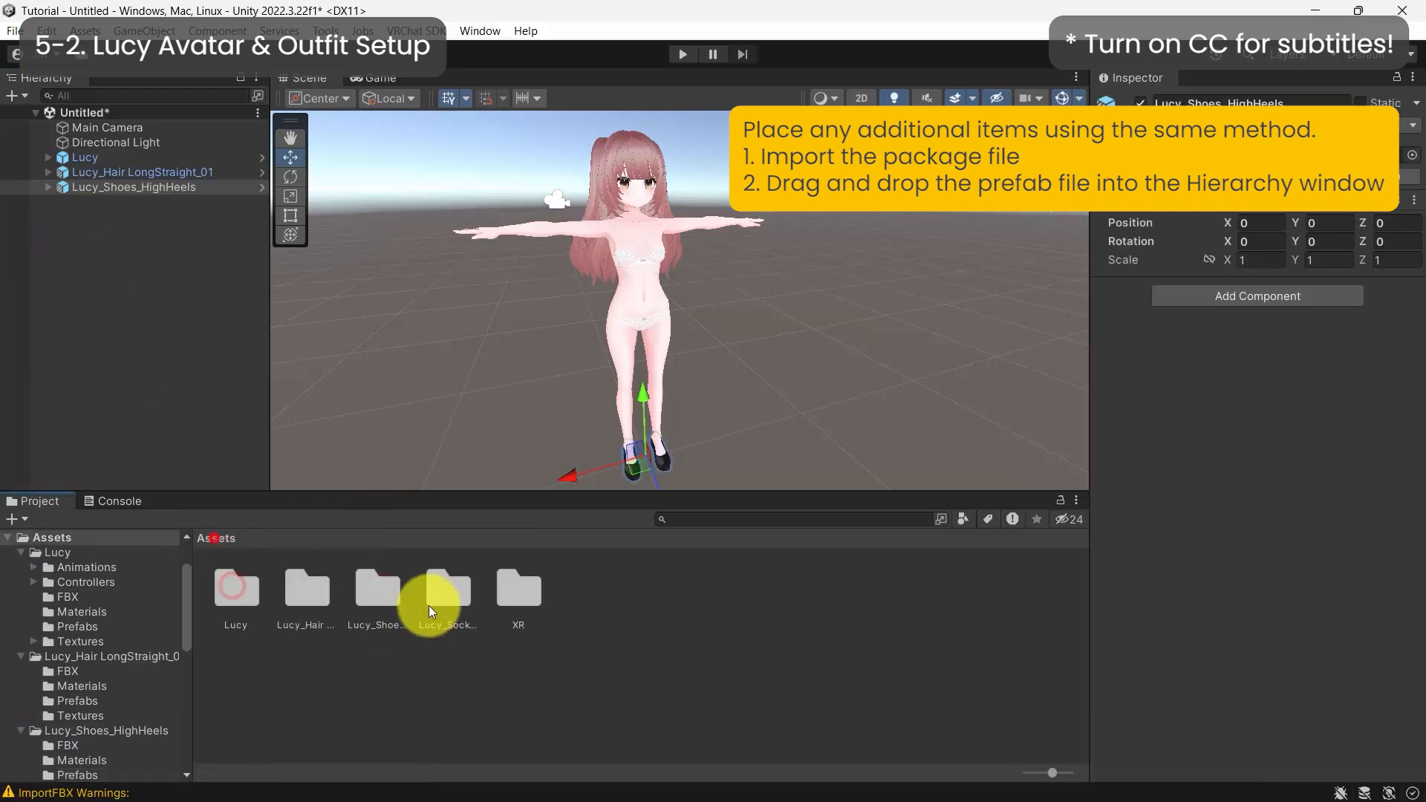
double_click(429, 596)
double_click(369, 596)
drag(235, 588, 165, 372)
click(849, 397)
right_drag(707, 364, 704, 320)
mouse_move(704, 319)
middle_down()
mouse_move(713, 293)
mouse_move(712, 306)
middle_up()
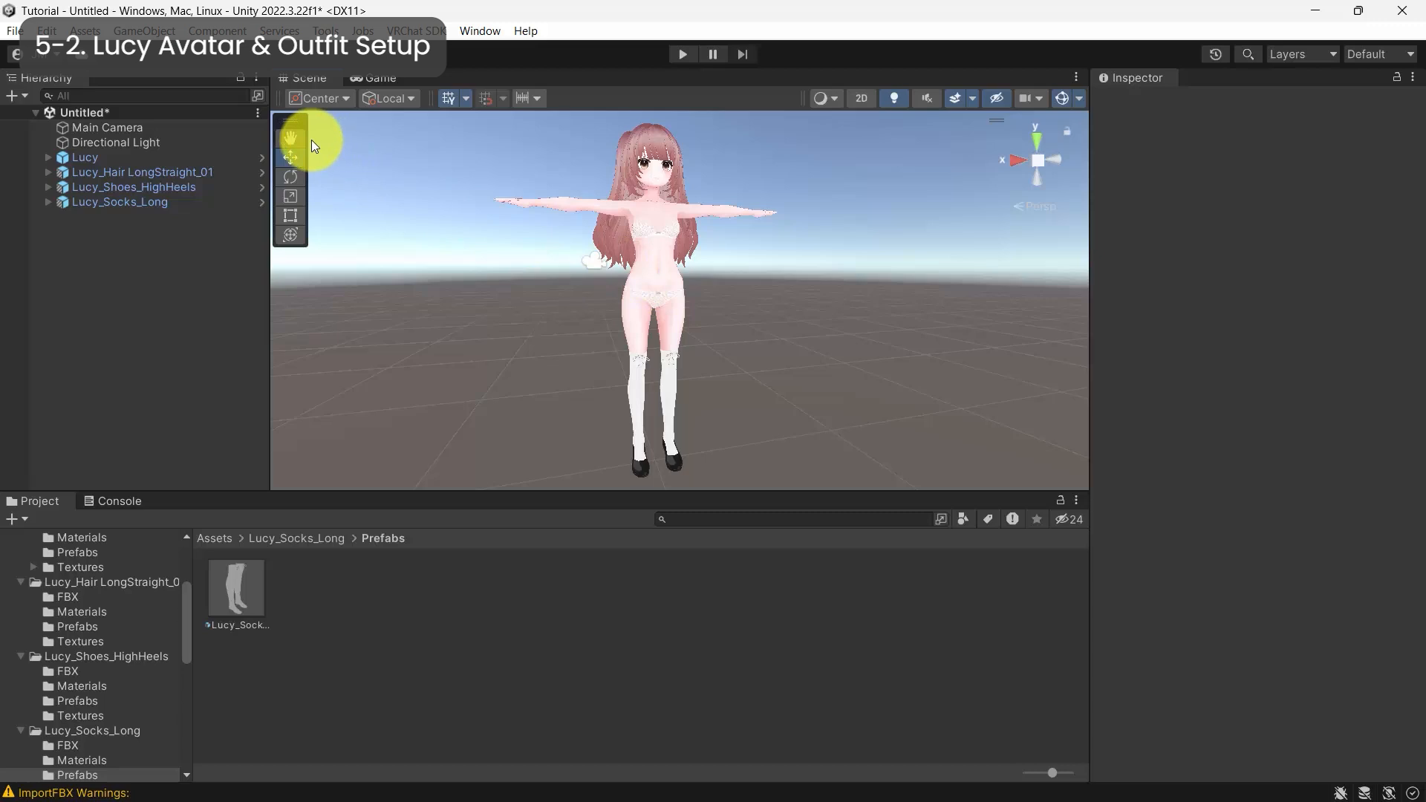
Make the hair, shoes and socks objects children of the Lucy avatar
click(46, 156)
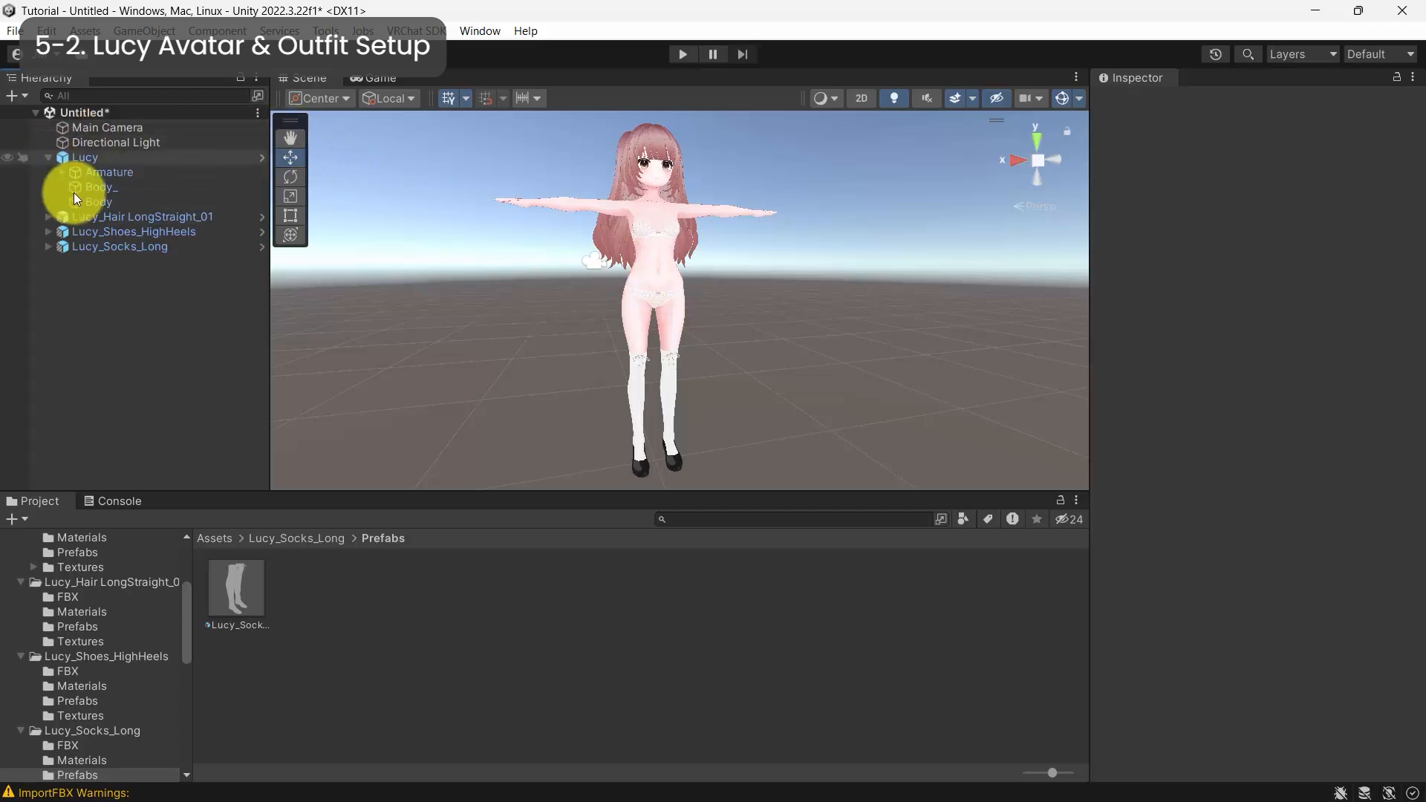
click(157, 217)
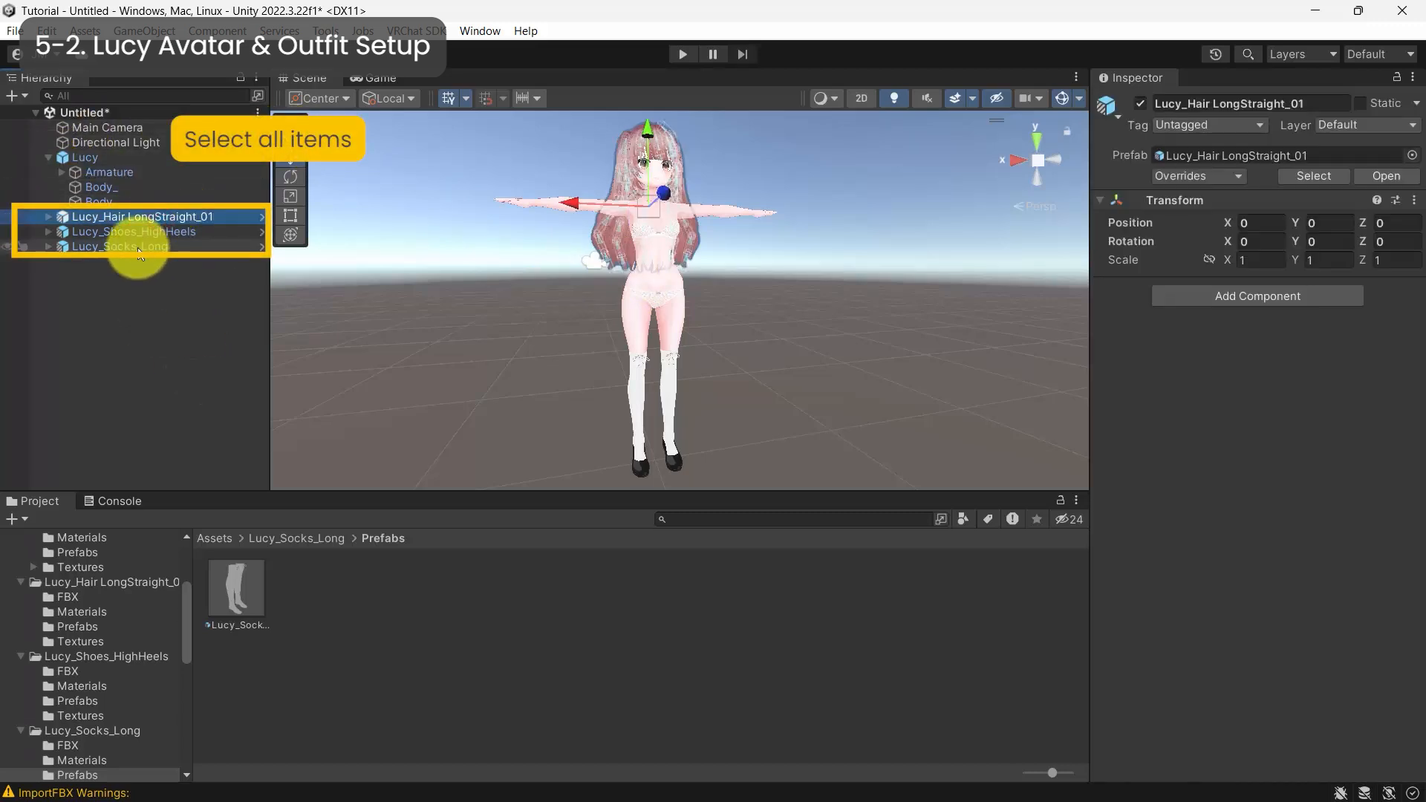
shift+click(138, 253)
drag(134, 215, 135, 170)
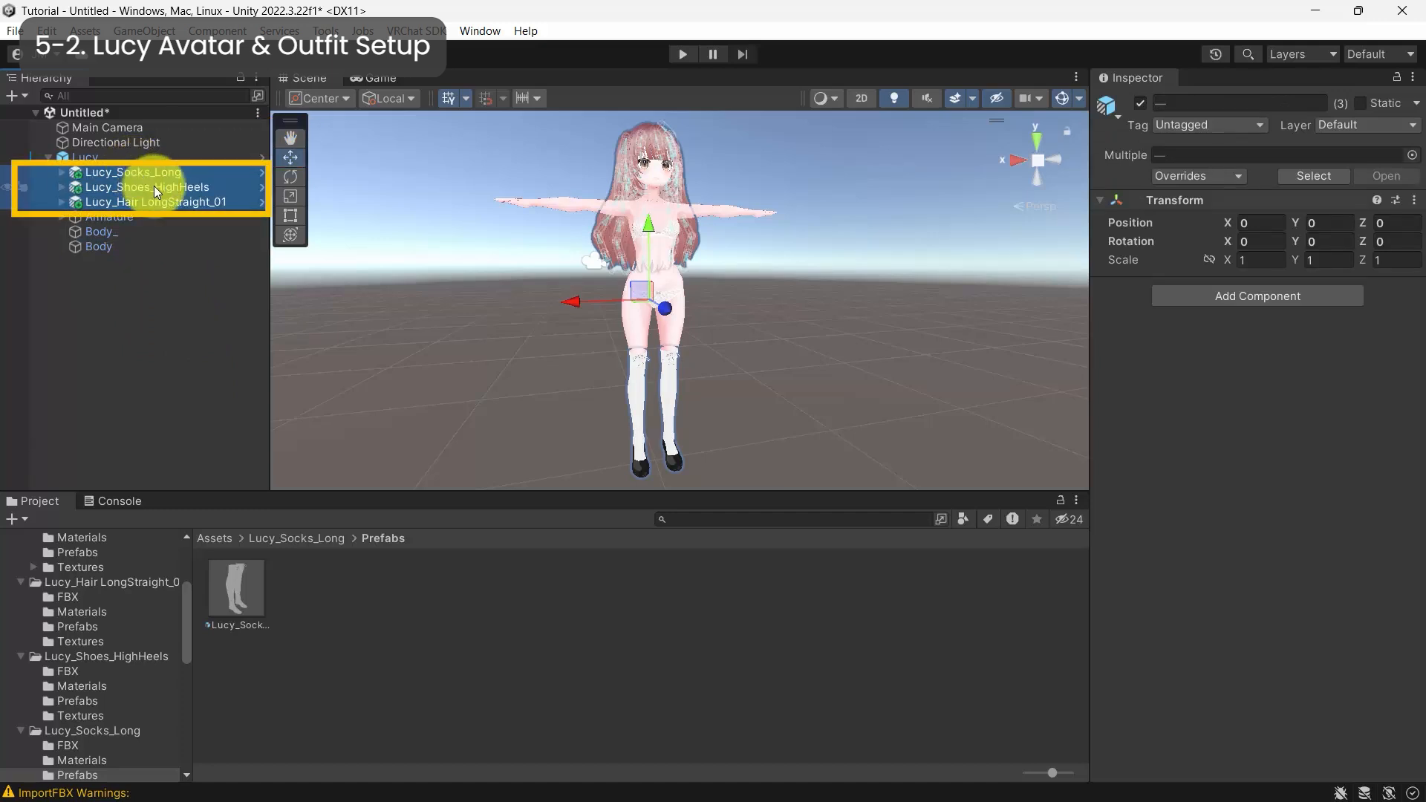
Run Modular Avatar's Setup Outfit on the selected socks, shoes and hair, and deselect them
right_click(153, 186)
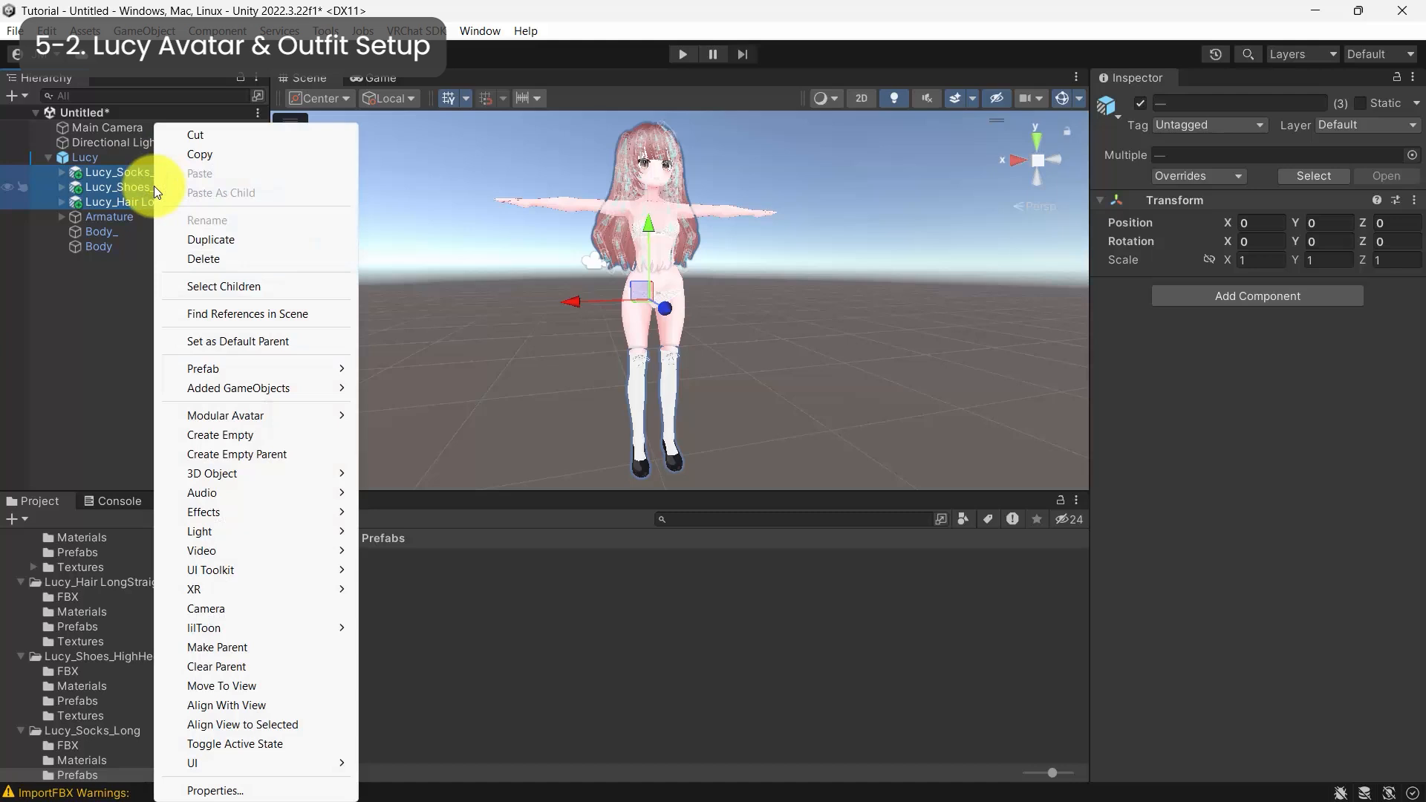
click(265, 410)
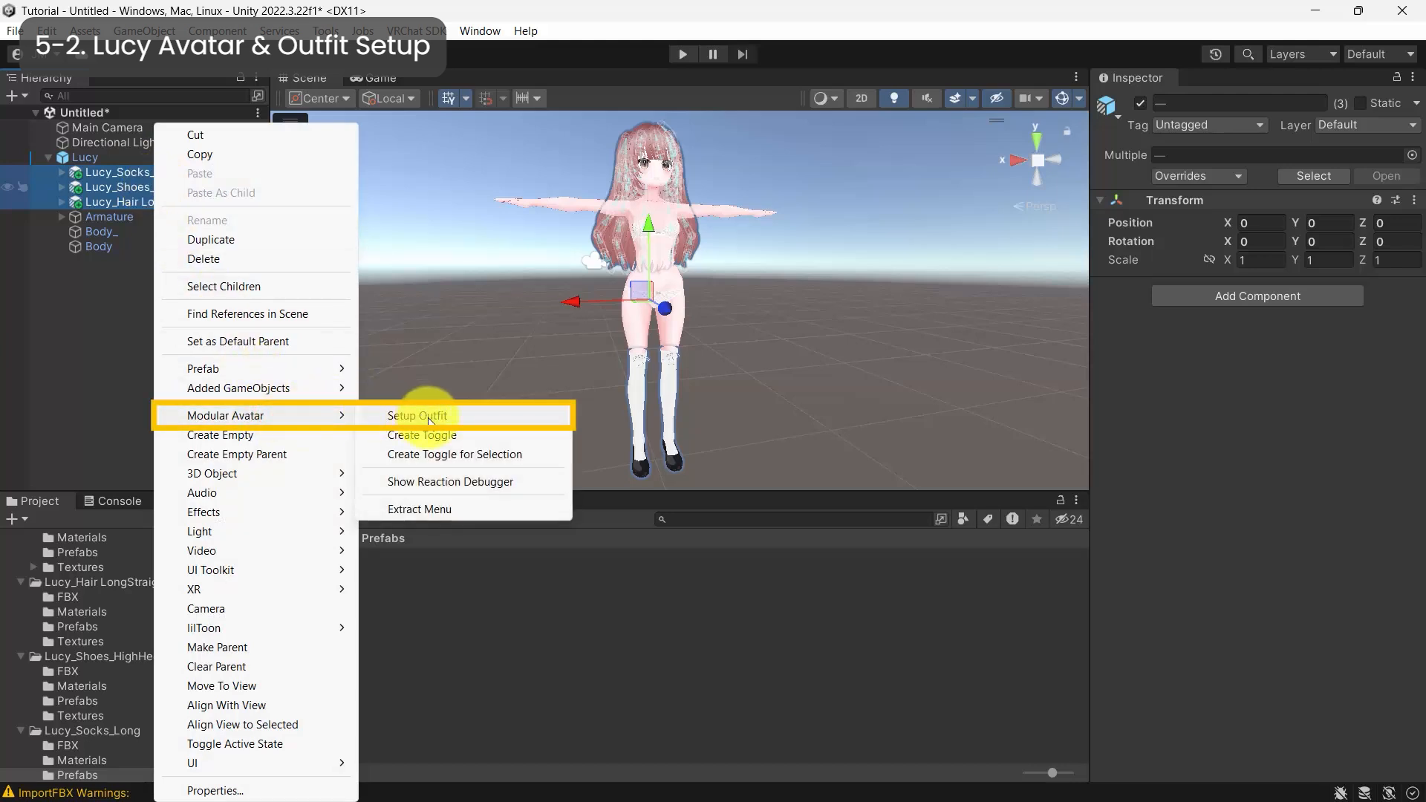
click(471, 421)
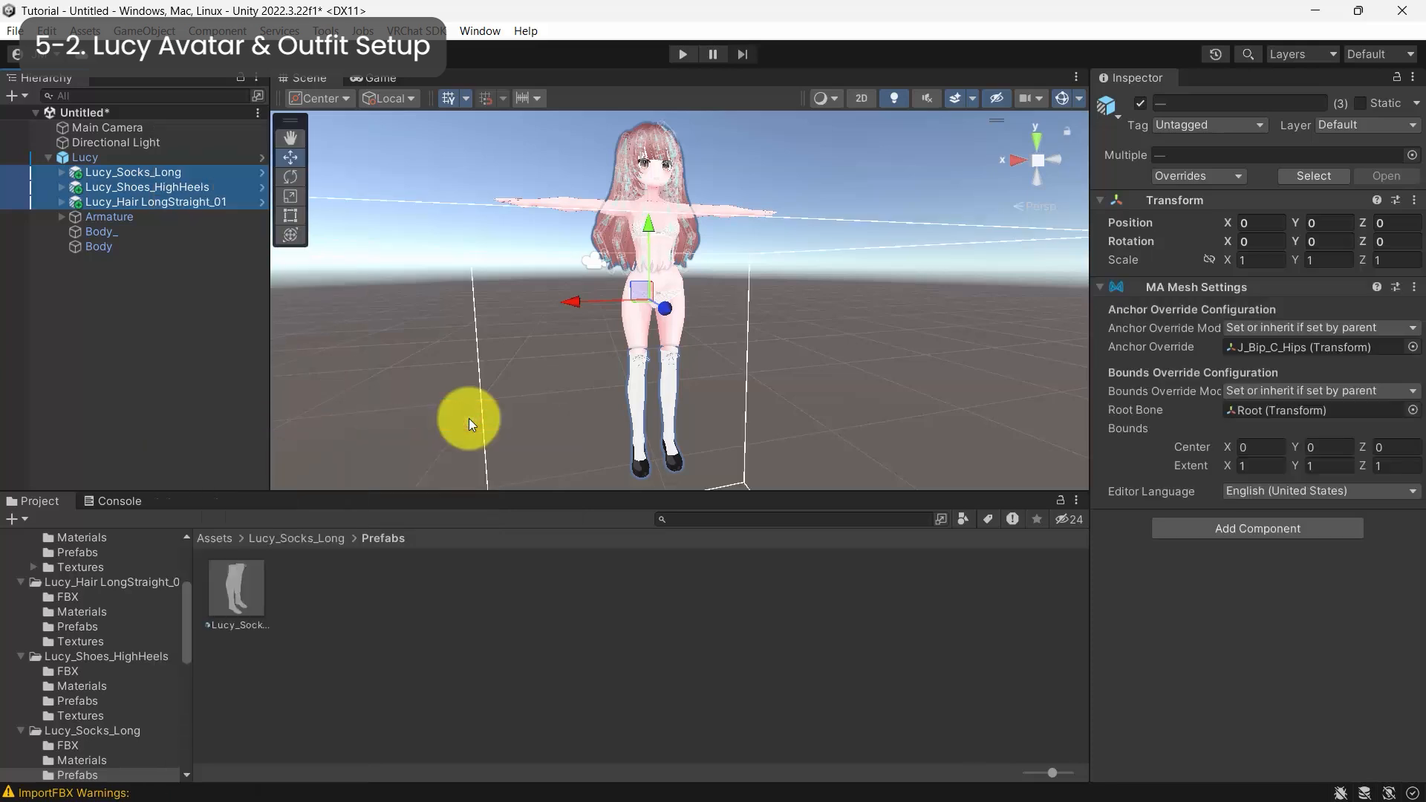
click(866, 327)
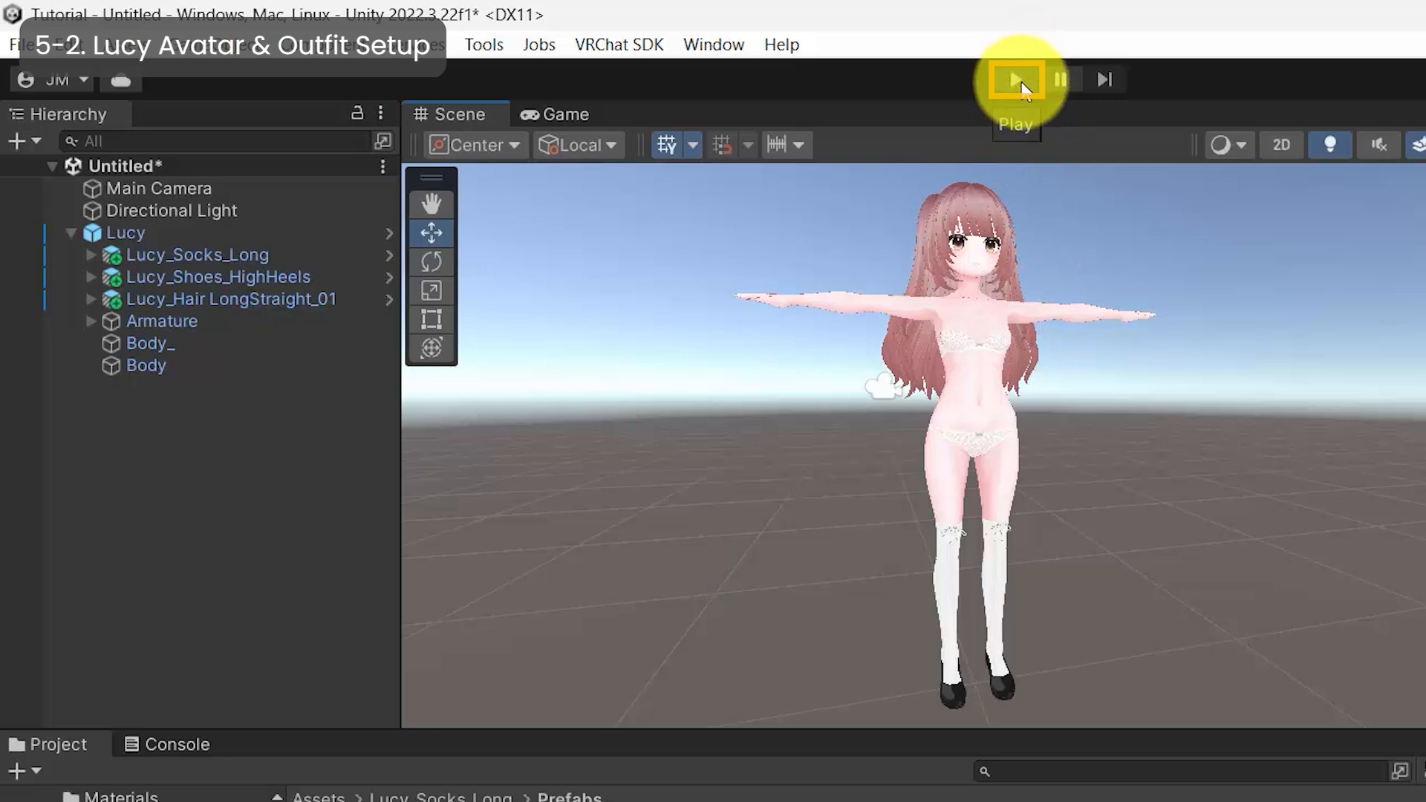
Run Play mode and check in the Scene view how the hair, shoes and socks follow Lucy's movement, ending with playback stopped
click(686, 54)
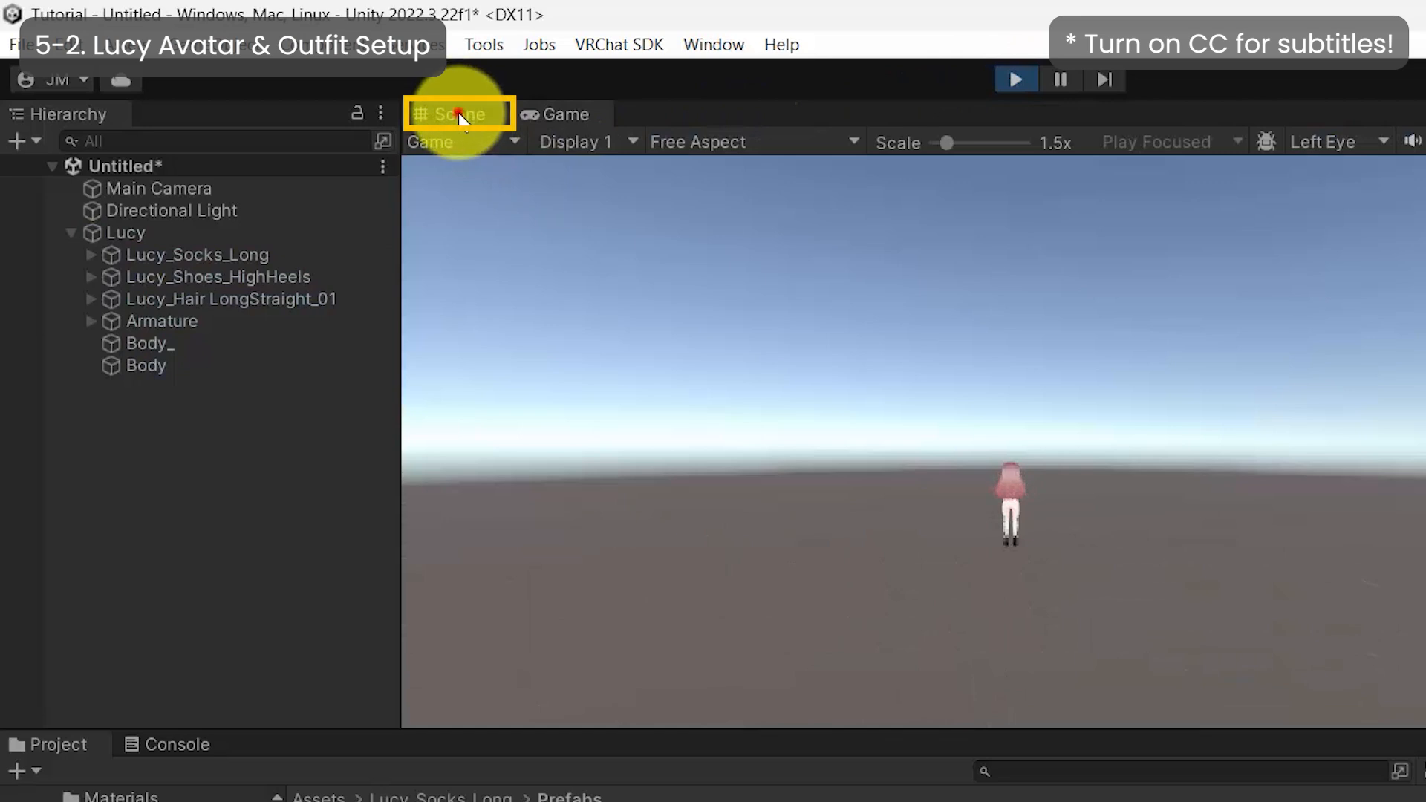
click(457, 114)
mouse_move(1205, 698)
middle_down()
mouse_move(1180, 562)
mouse_move(1189, 510)
middle_up()
scroll(1159, 511, down, 4)
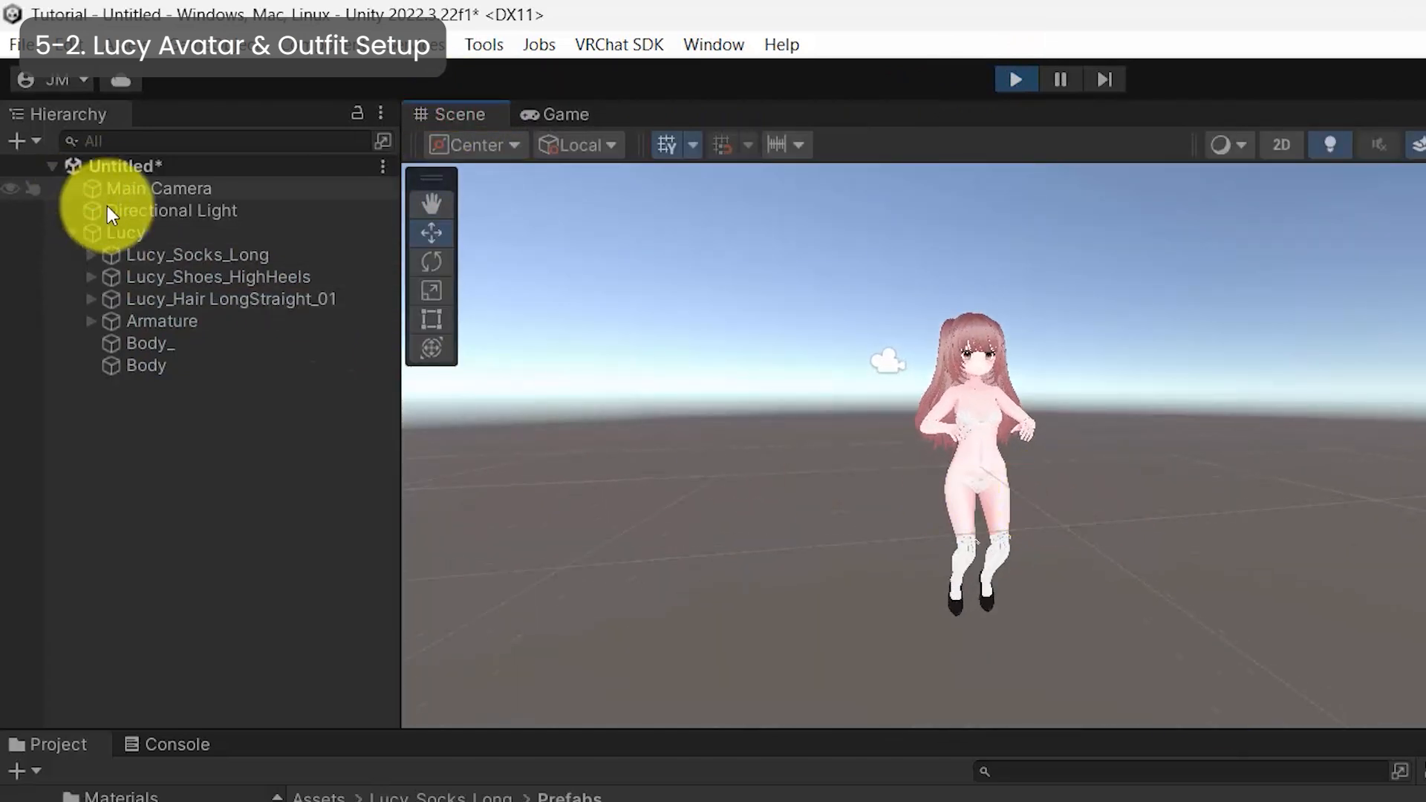
click(125, 234)
drag(880, 405, 920, 444)
click(1312, 589)
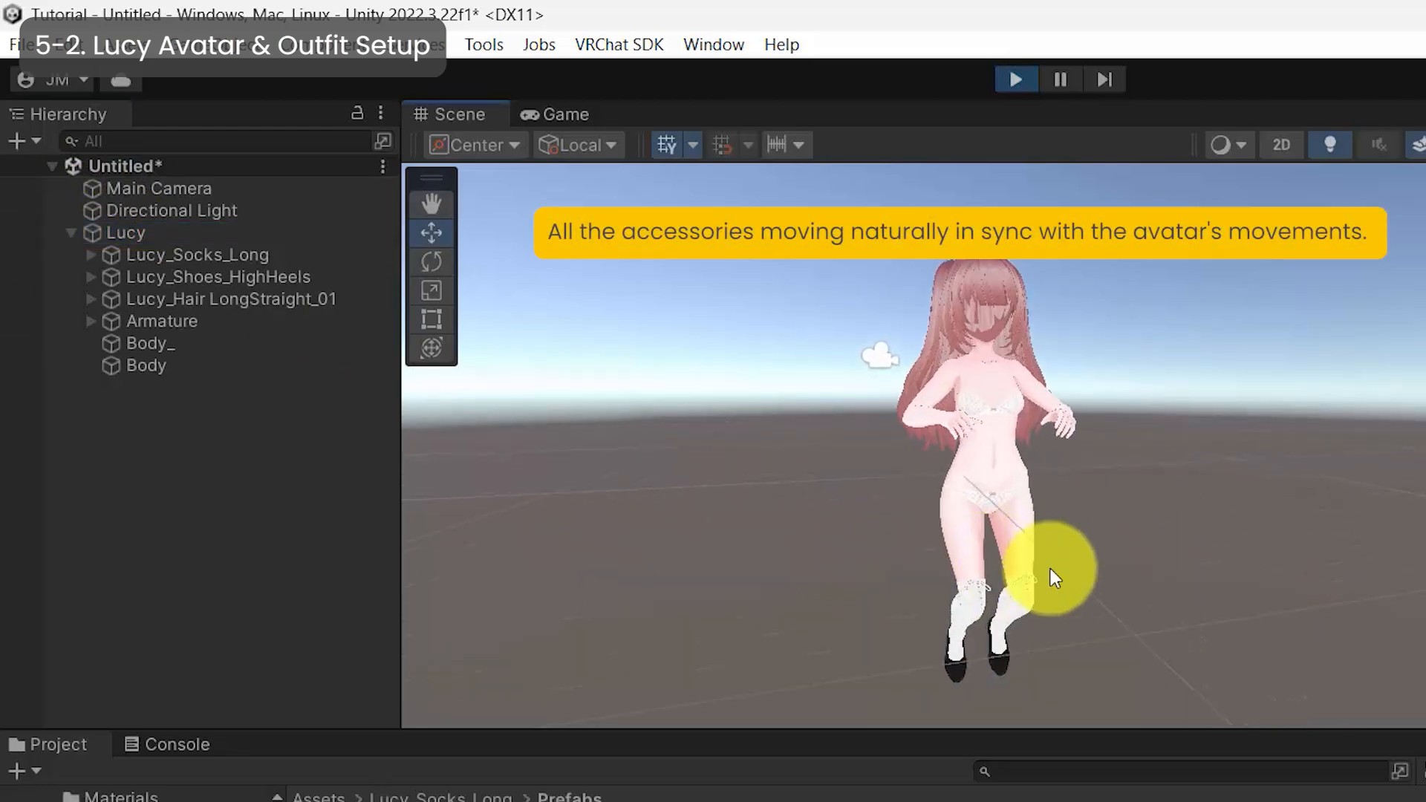
click(1008, 78)
middle_drag(1003, 386, 1044, 571)
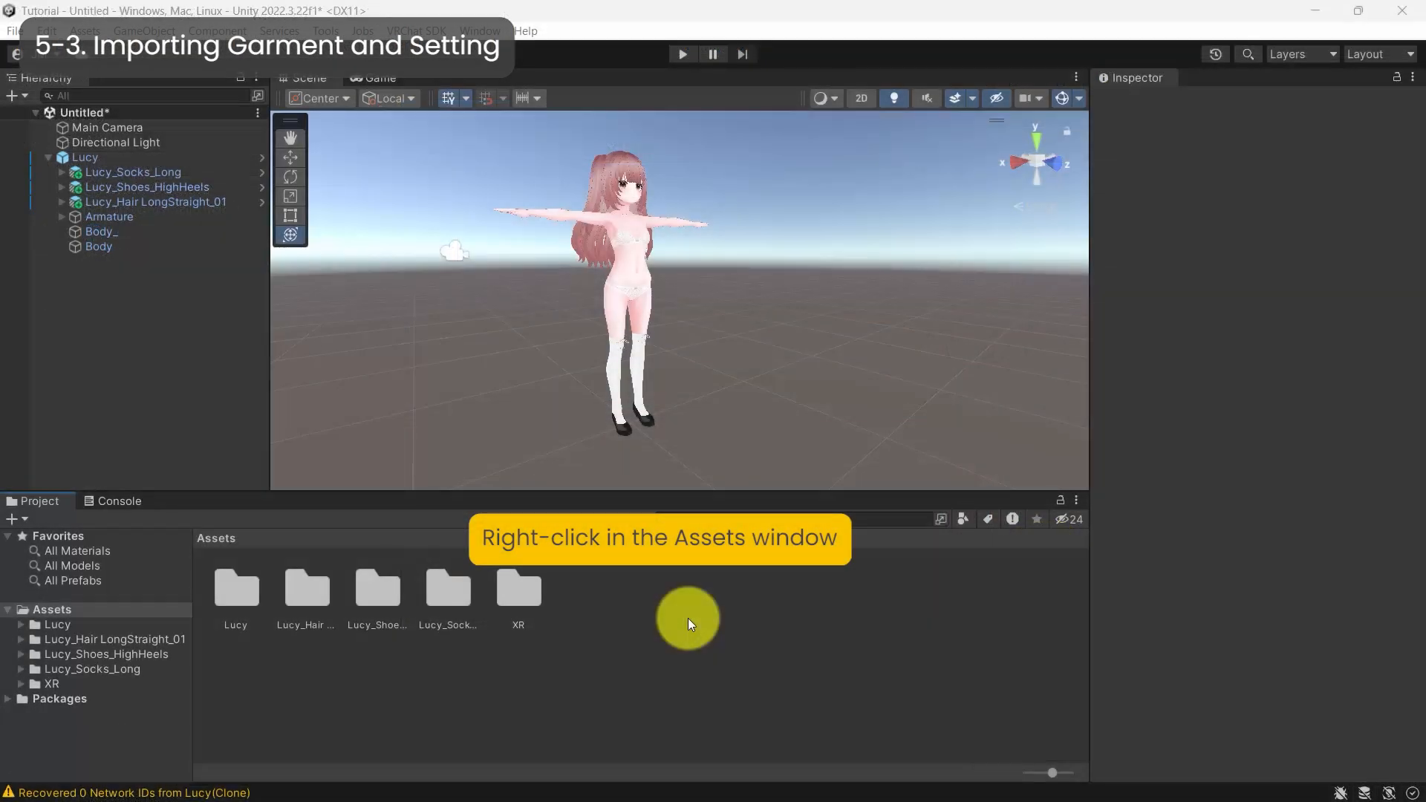
Create a new folder named Dress in Assets
right_click(688, 618)
mouse_move(827, 26)
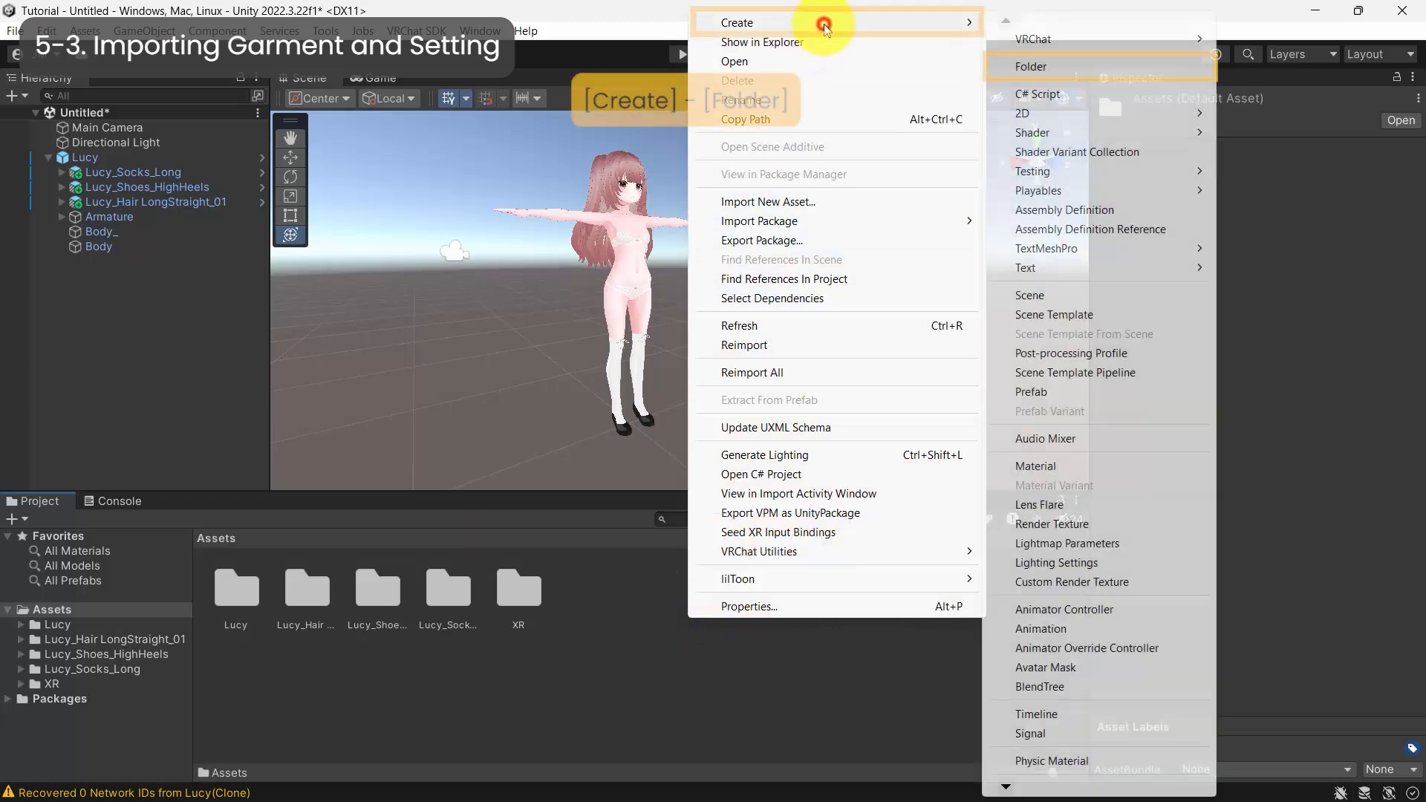
click(1040, 66)
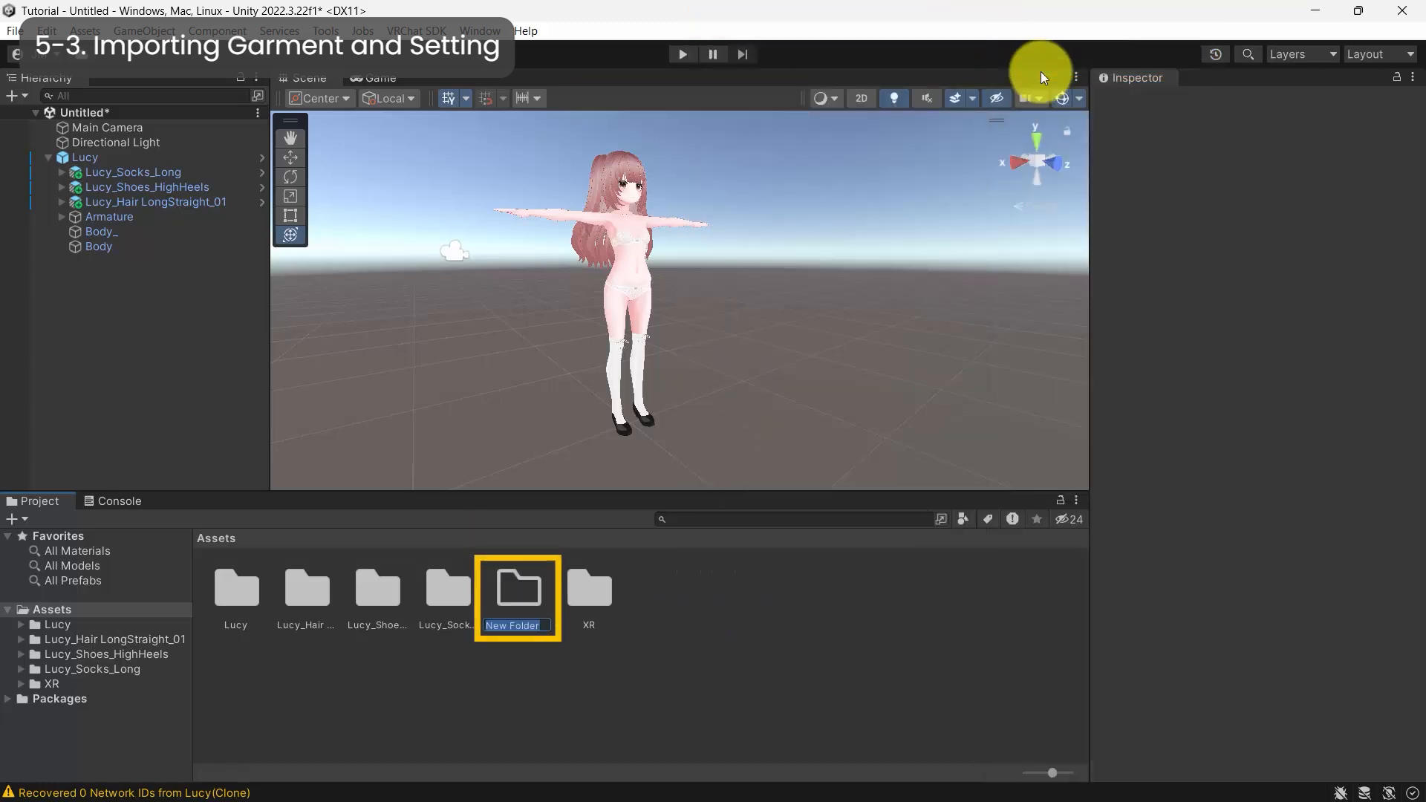
text(Dress)
key(Return)
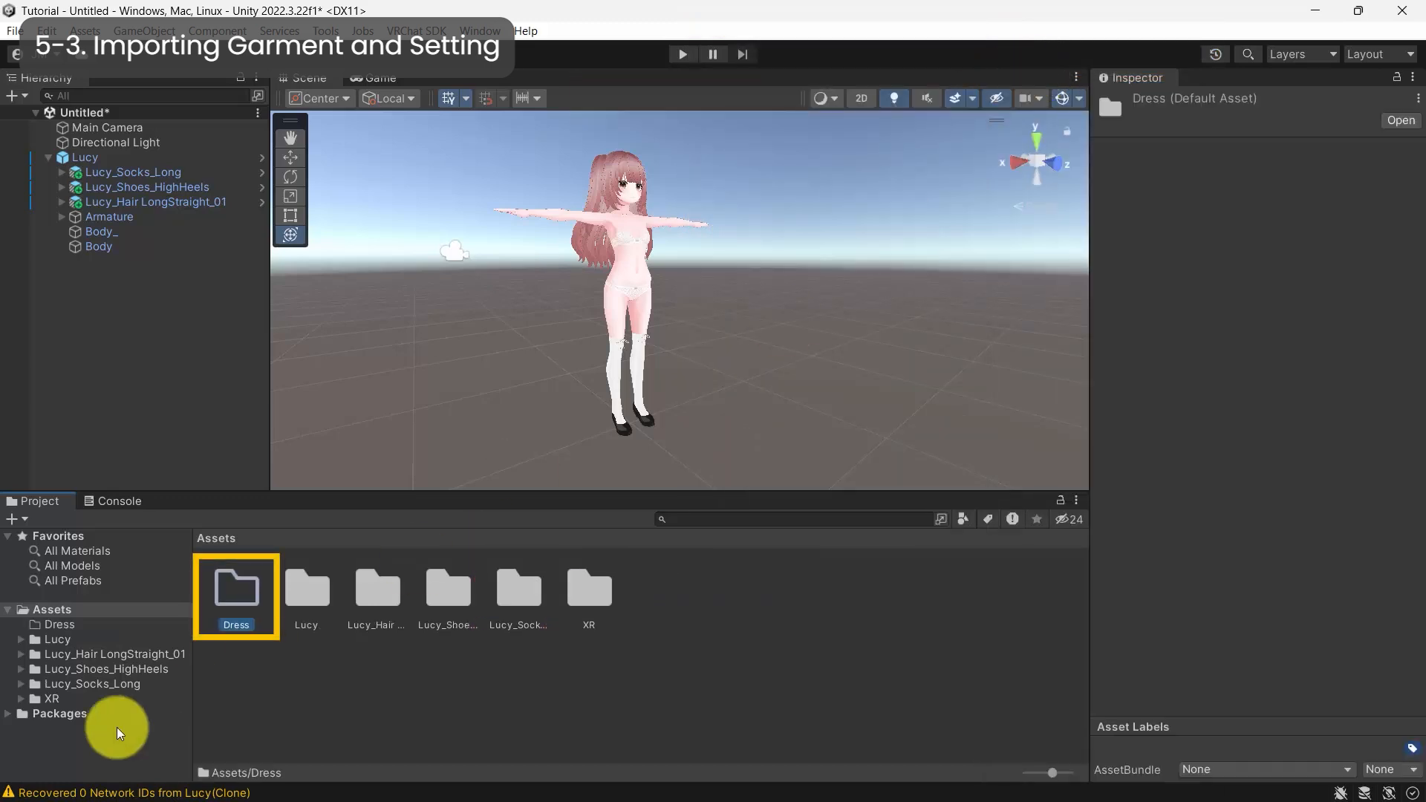
Import Tutorial dress.fbx from the Tutorial dress downloads folder into the Dress folder
double_click(236, 594)
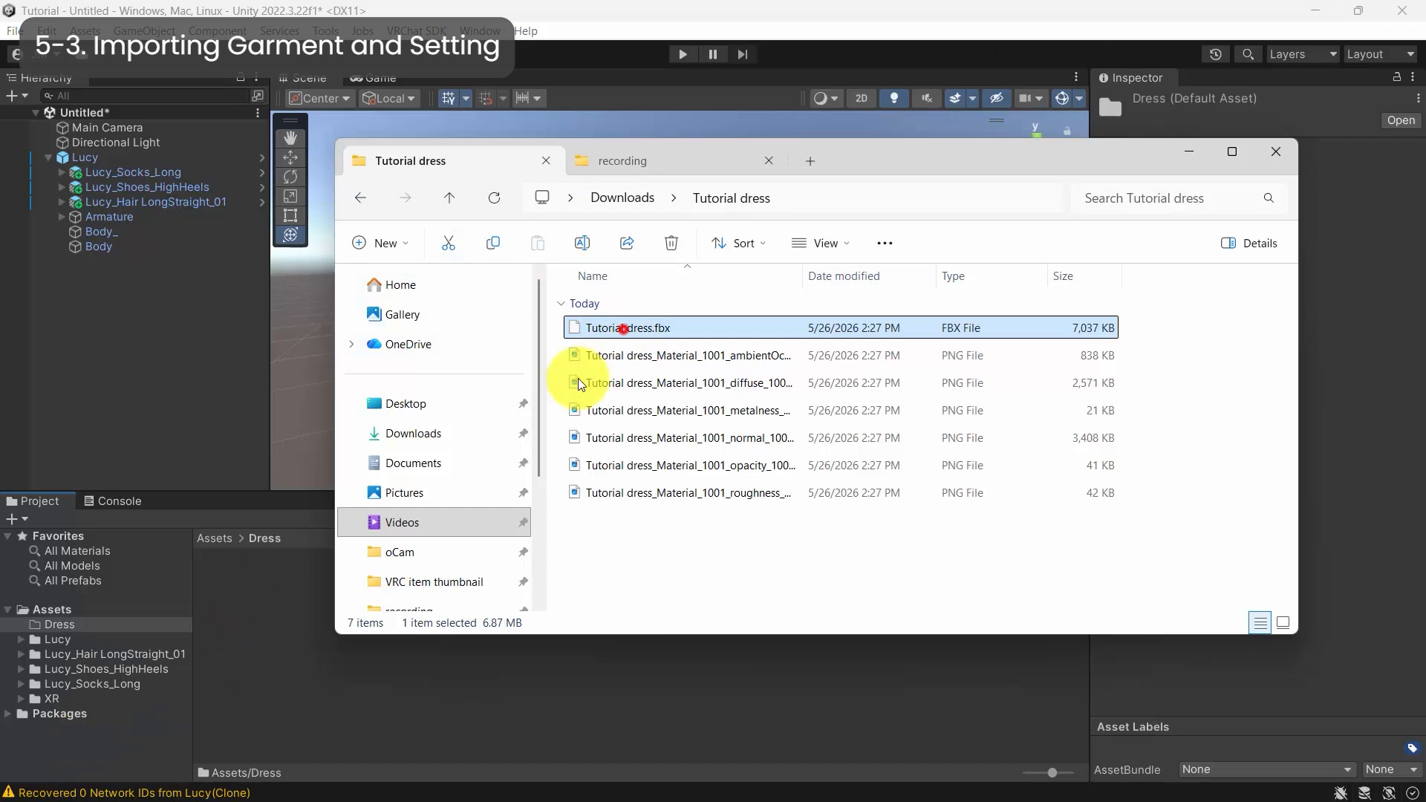
drag(578, 377, 300, 692)
click(300, 690)
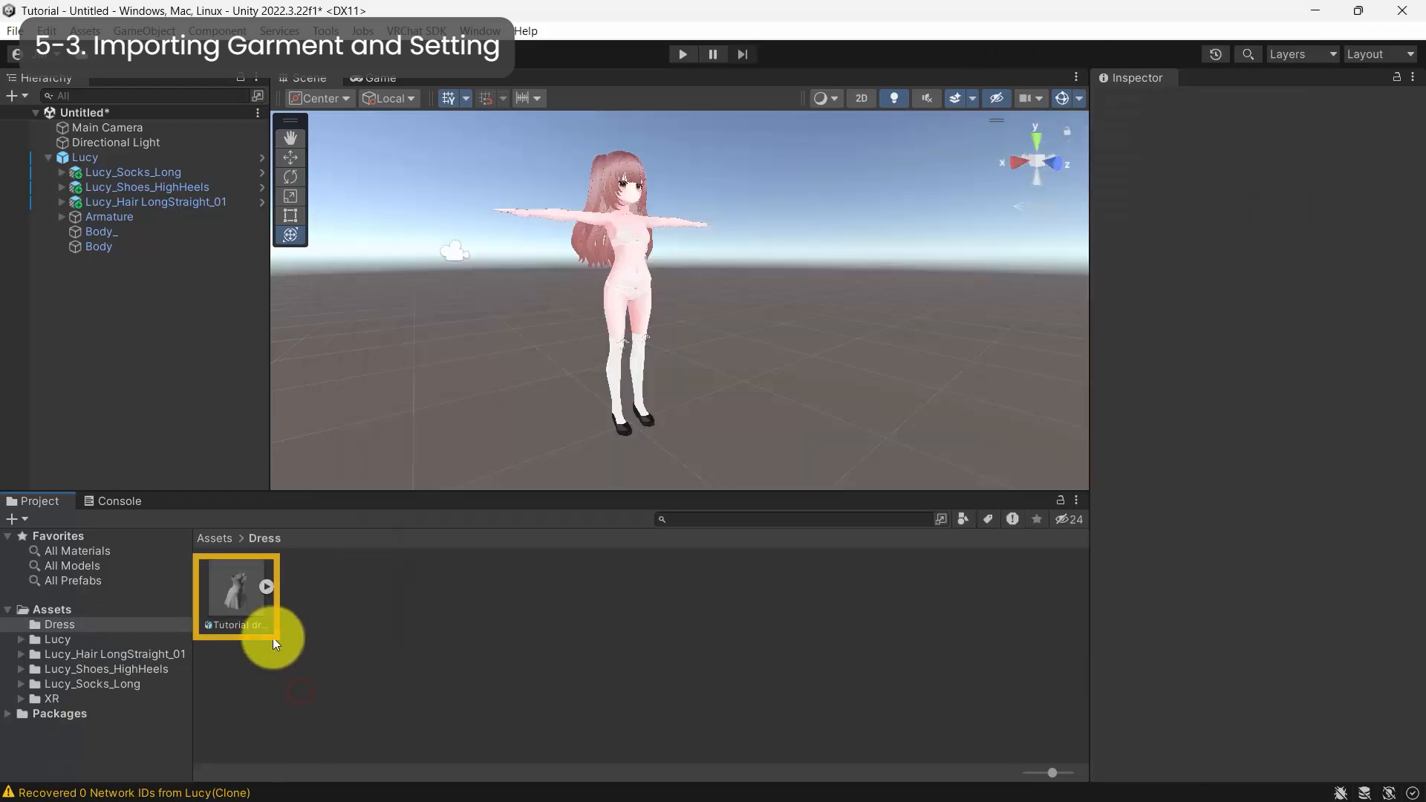
Add the Tutorial dress model to the scene as a root object and frame it for a closer view
drag(242, 590, 136, 373)
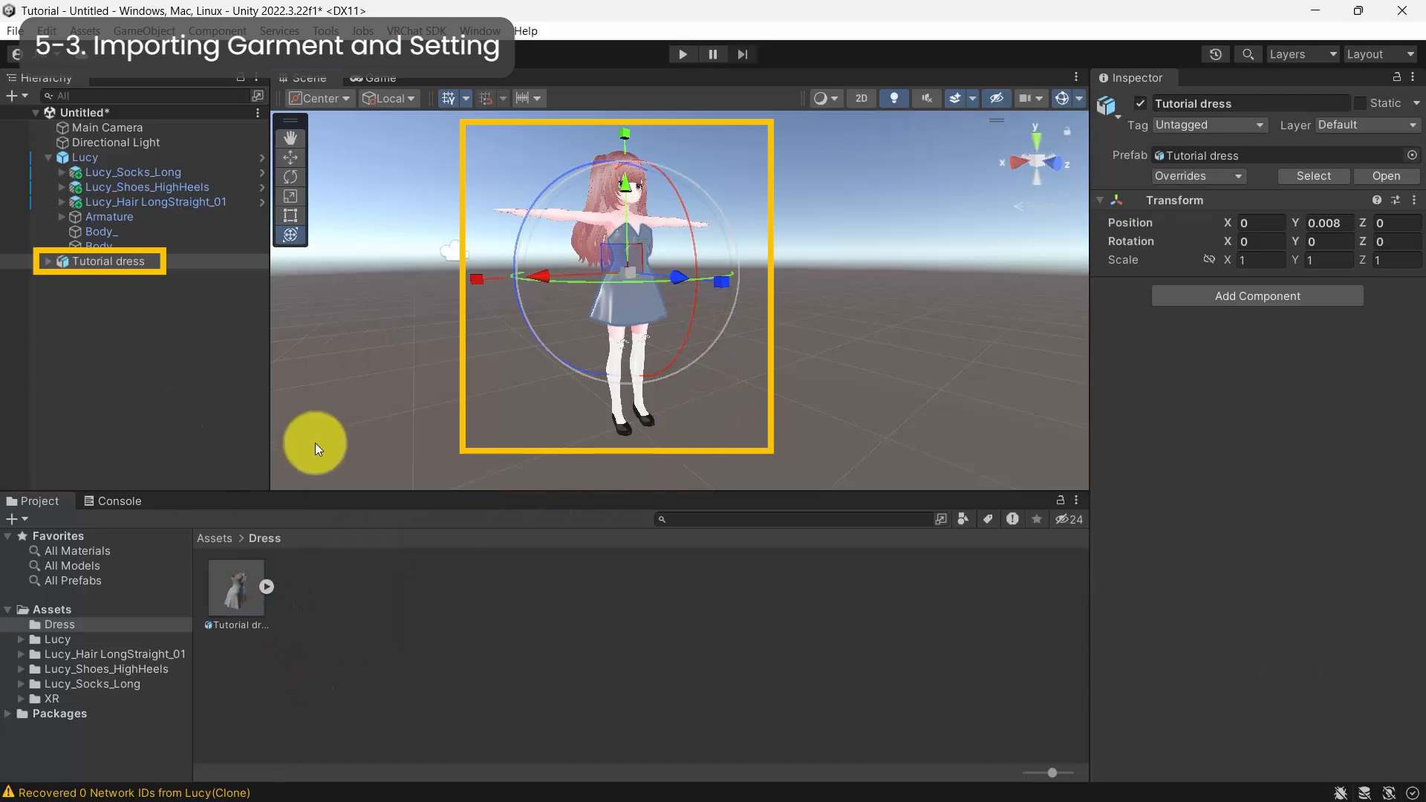
double_click(136, 265)
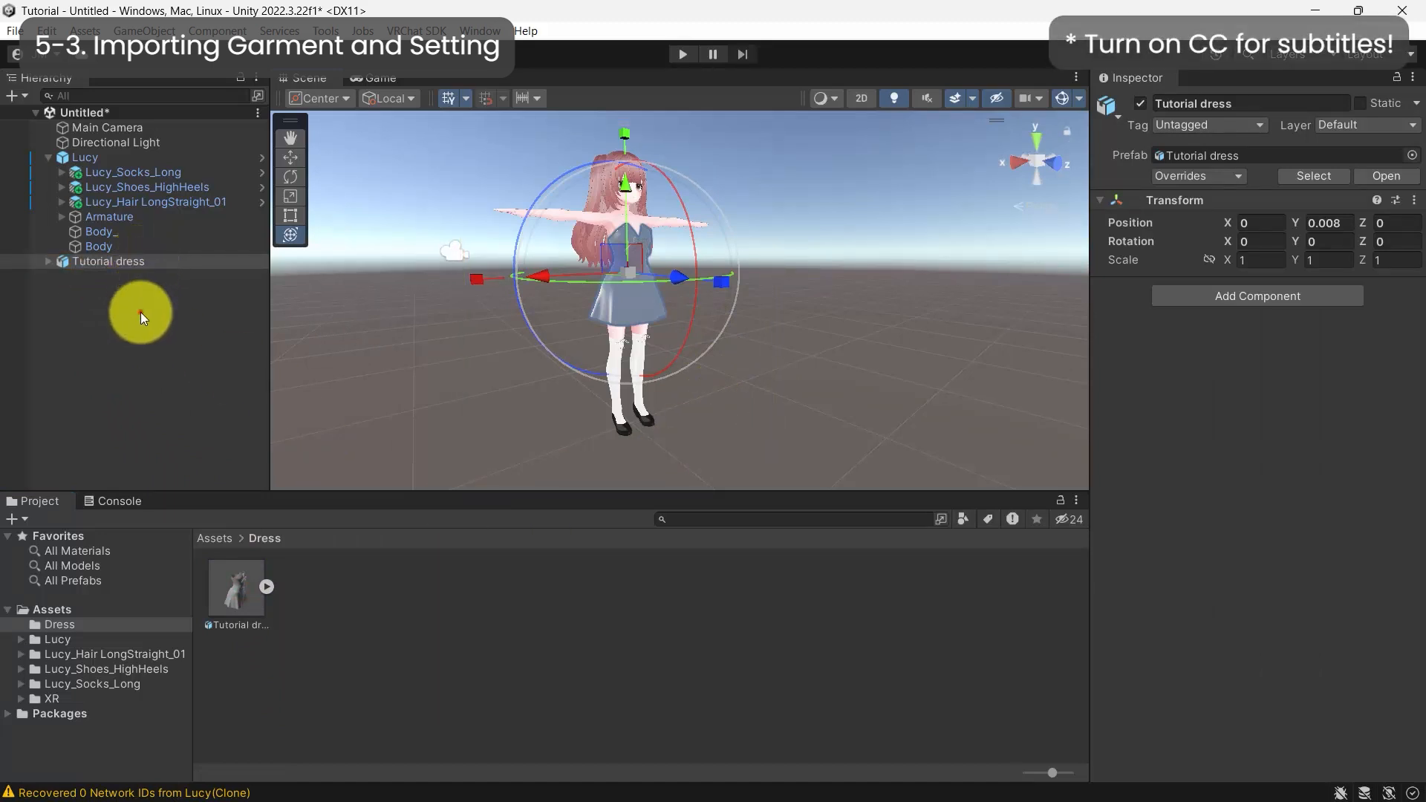
scroll(594, 327, up, 4)
middle_drag(587, 327, 599, 319)
key(f)
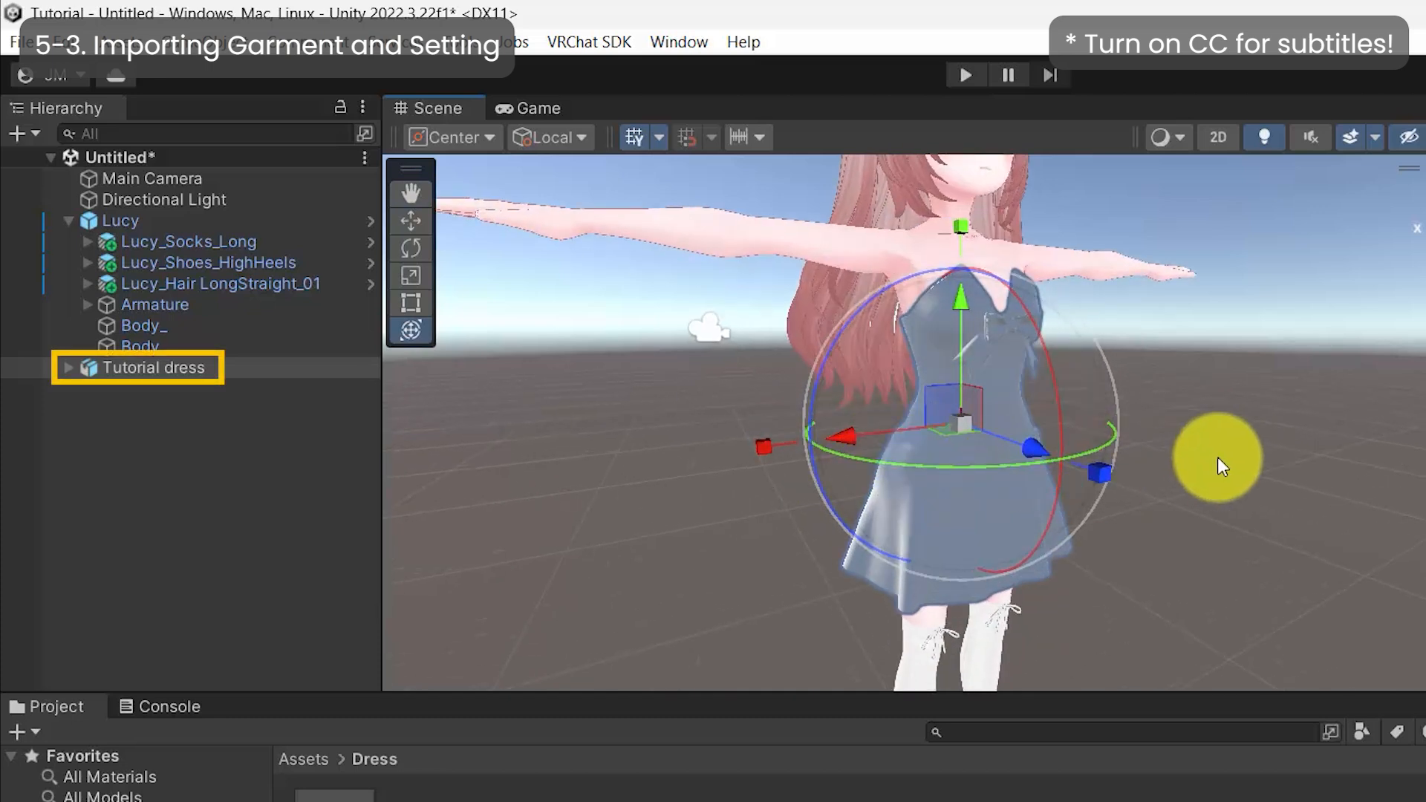
Make Tutorial dress a child of Lucy and run Modular Avatar's Setup Outfit on it
drag(138, 366, 141, 238)
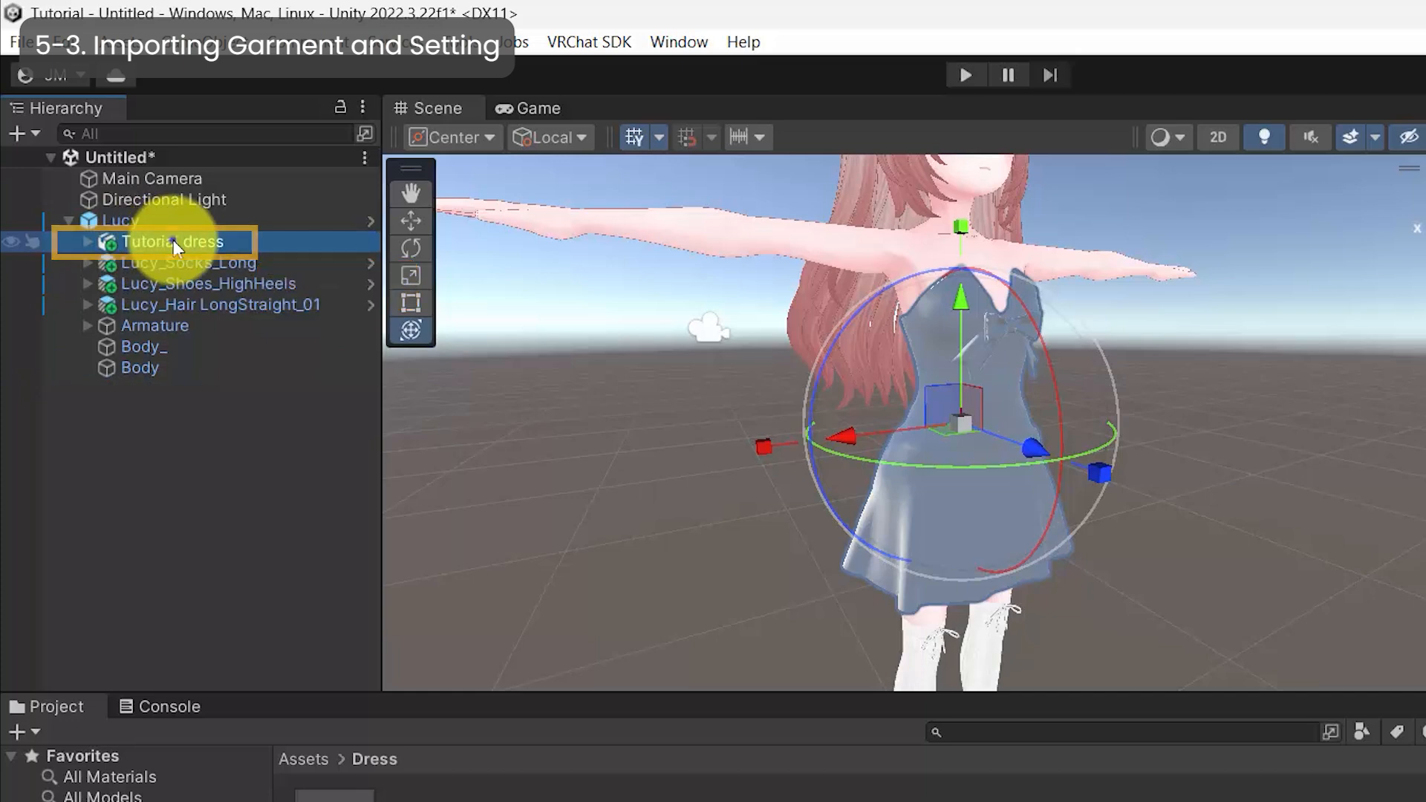
right_click(172, 241)
click(309, 608)
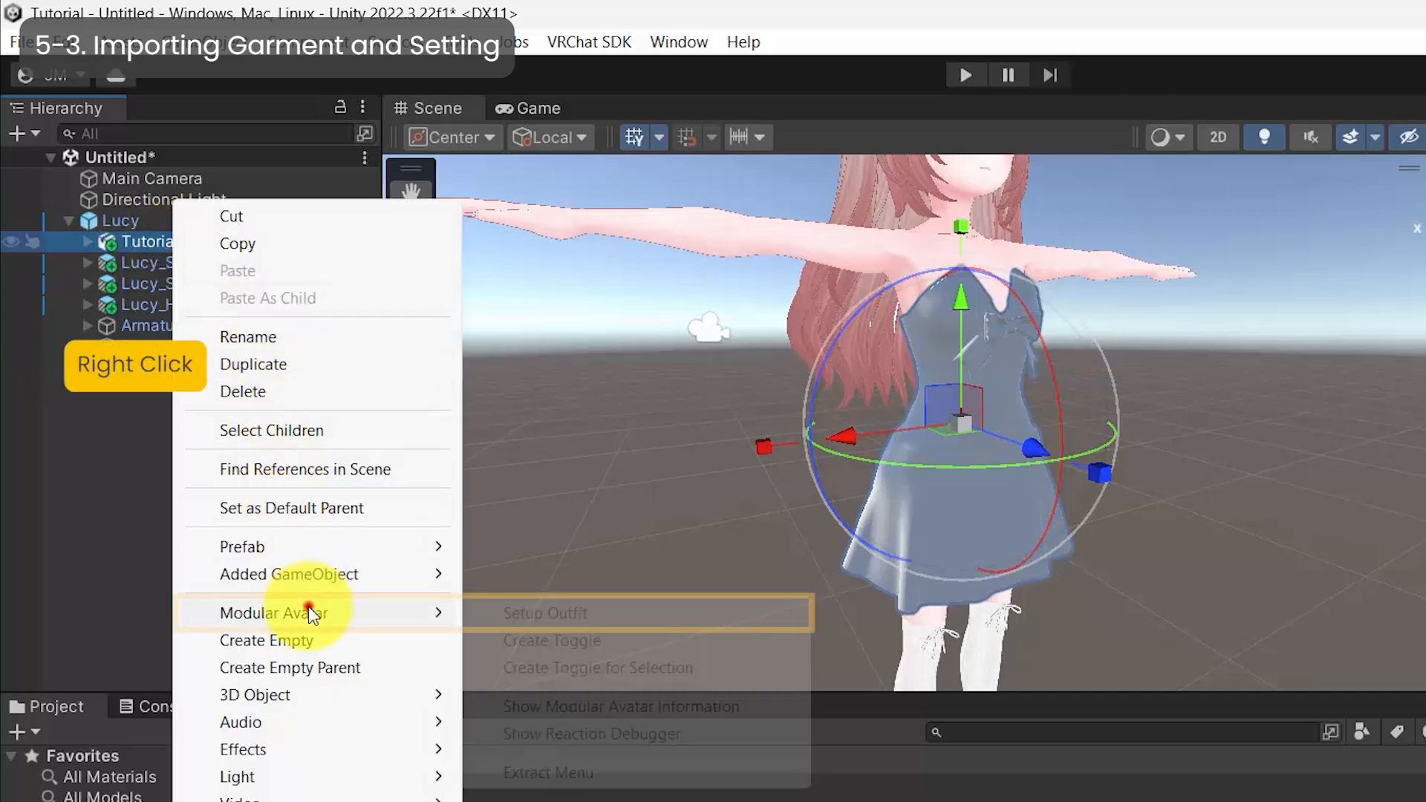
click(666, 622)
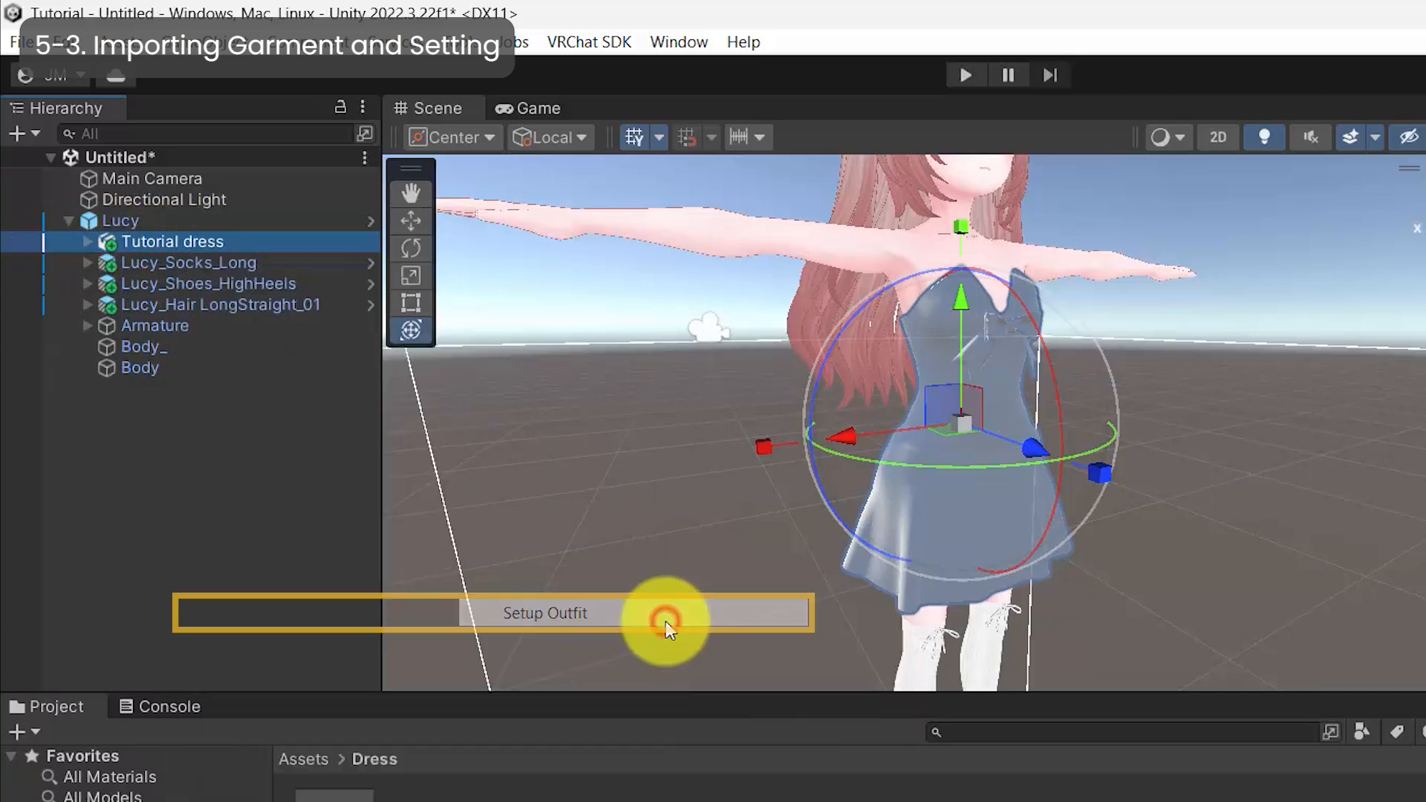
click(1410, 496)
scroll(1156, 497, down, 2)
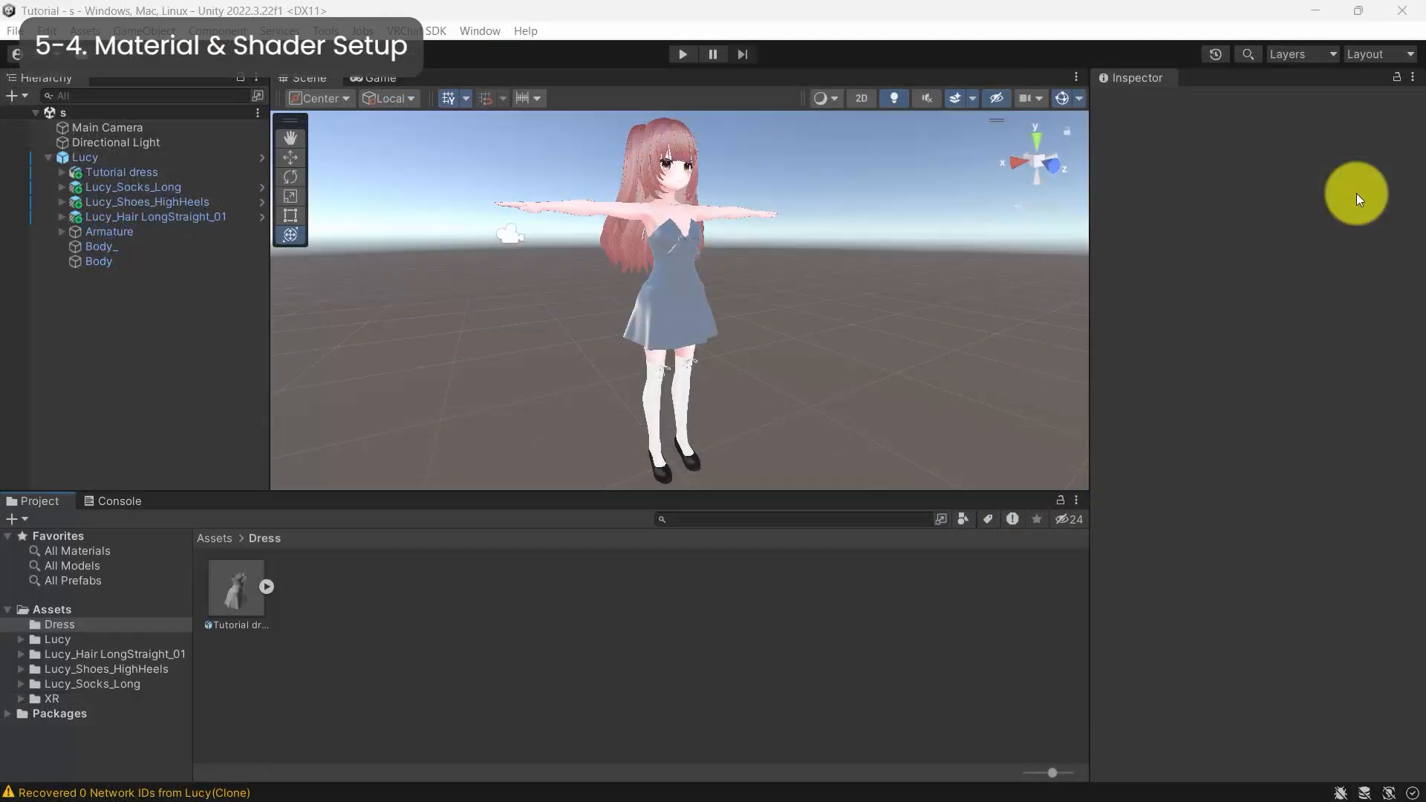
Extract the Tutorial dress model's textures into the Dress folder and apply the normal map fix
click(233, 599)
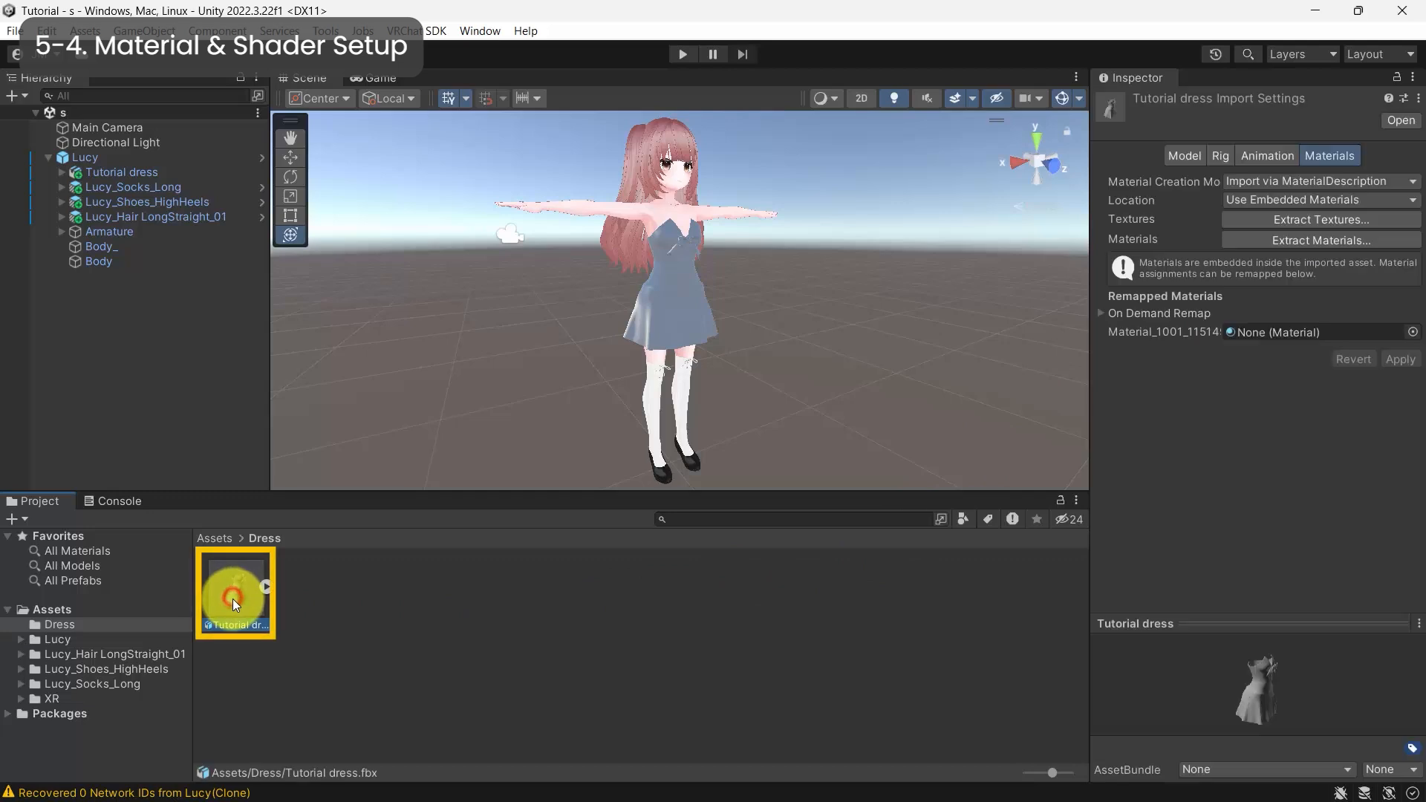
click(1358, 162)
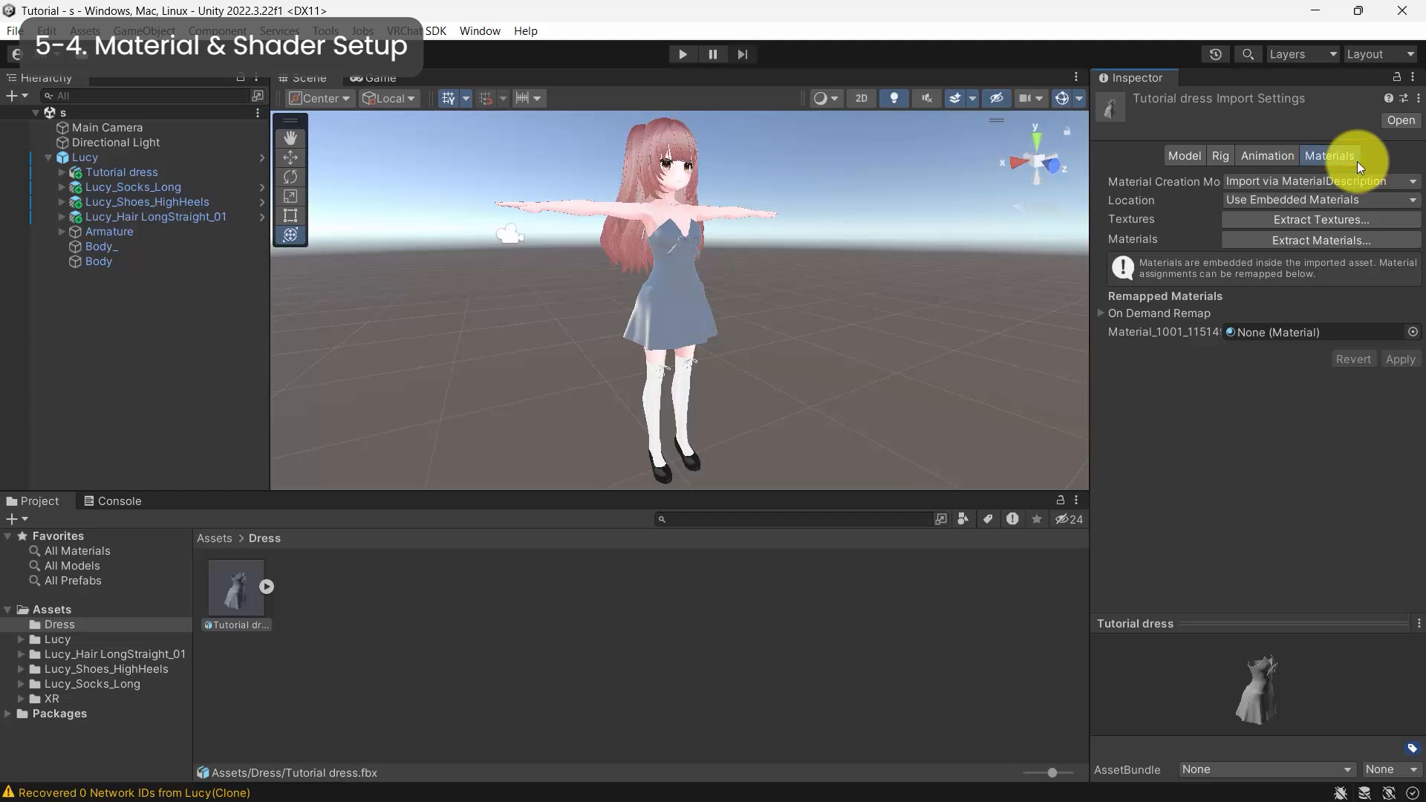
click(1329, 220)
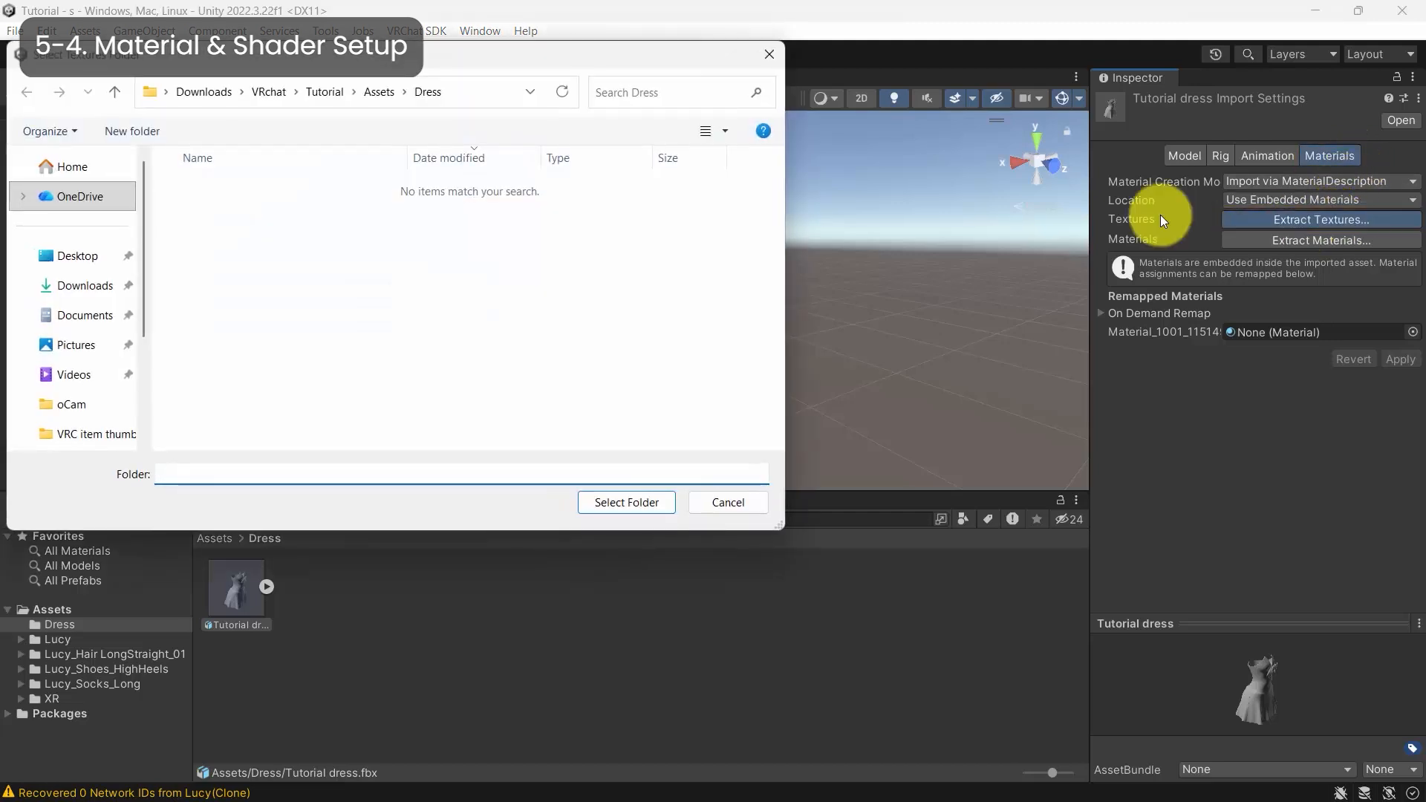
click(643, 510)
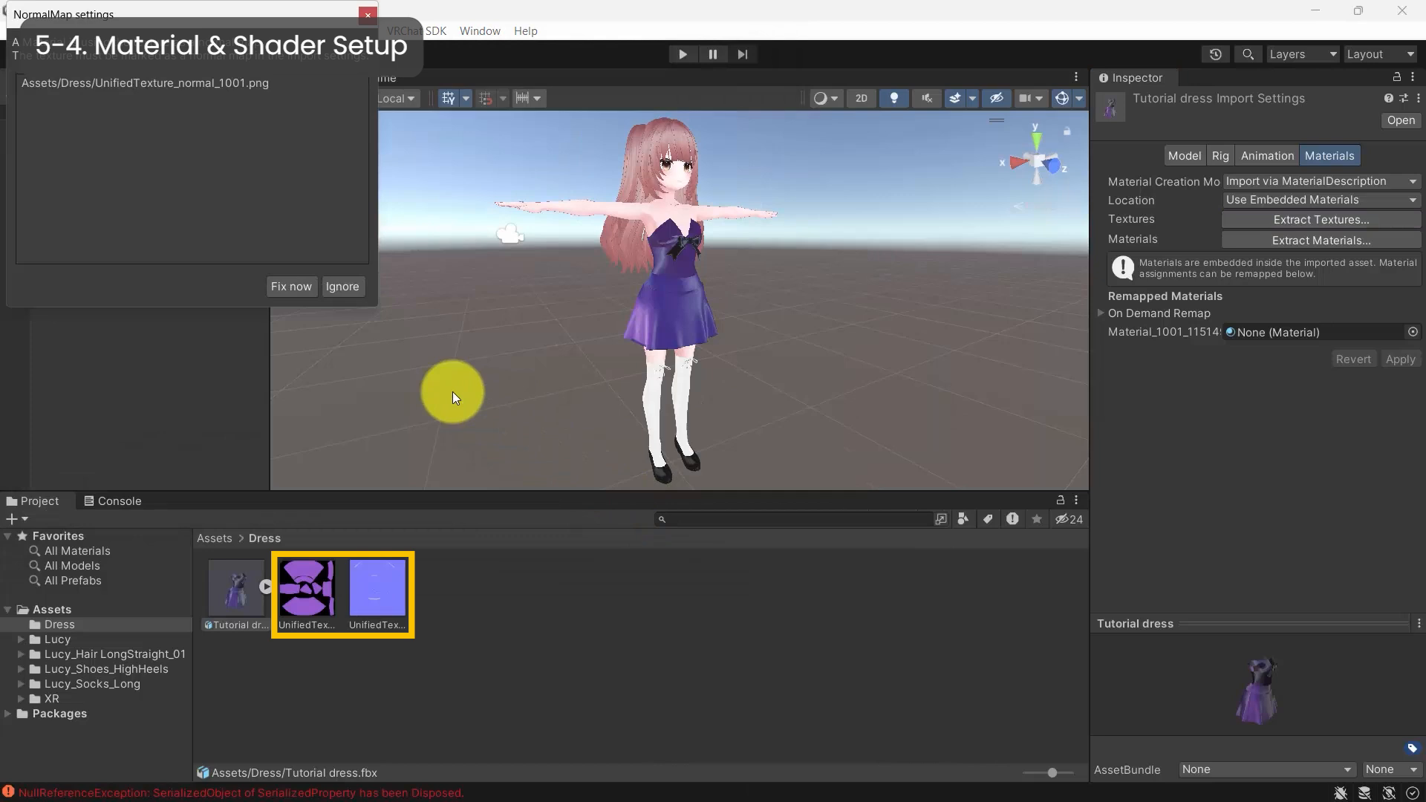
click(273, 288)
scroll(781, 341, up, 4)
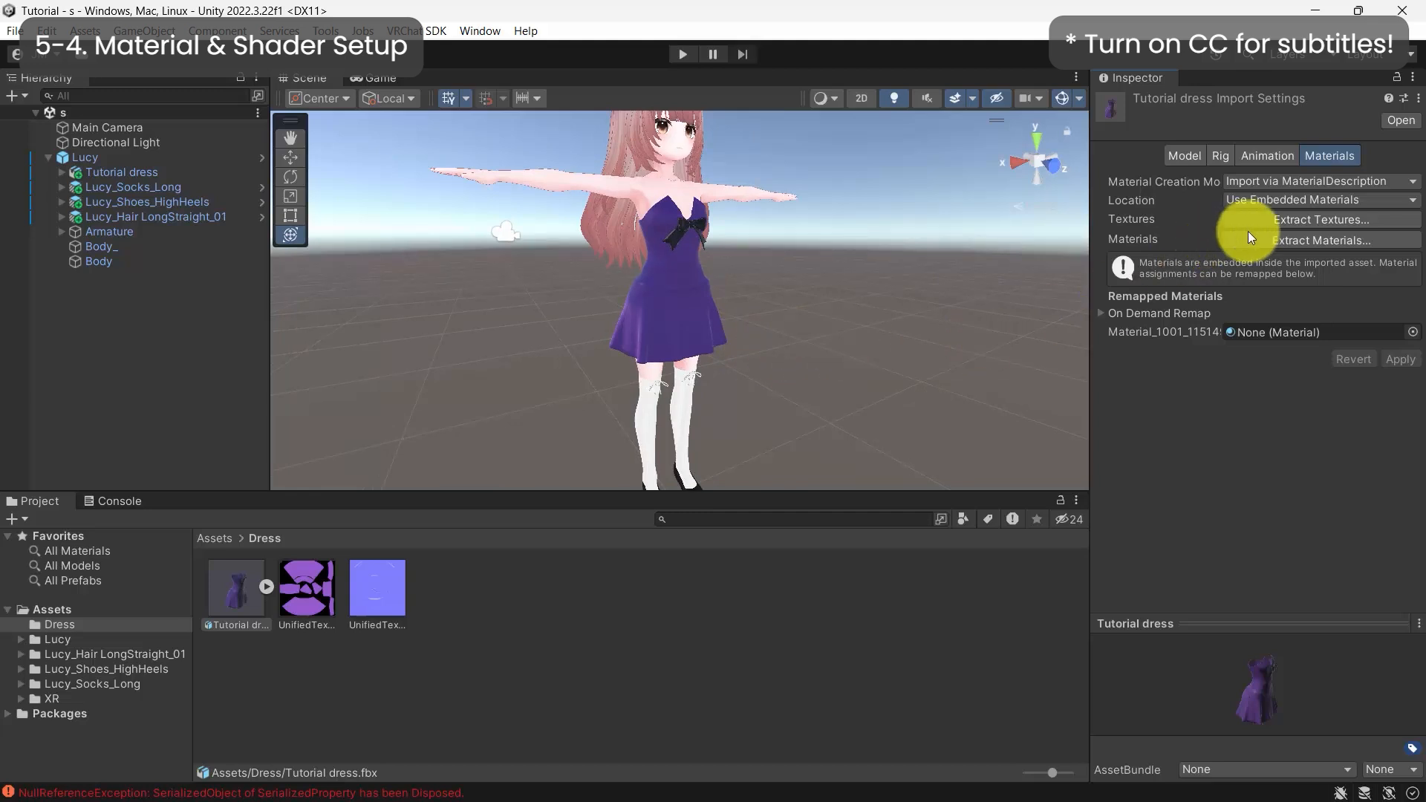
Extract the Tutorial dress model's embedded material into the Dress folder and select the new material asset
click(1279, 240)
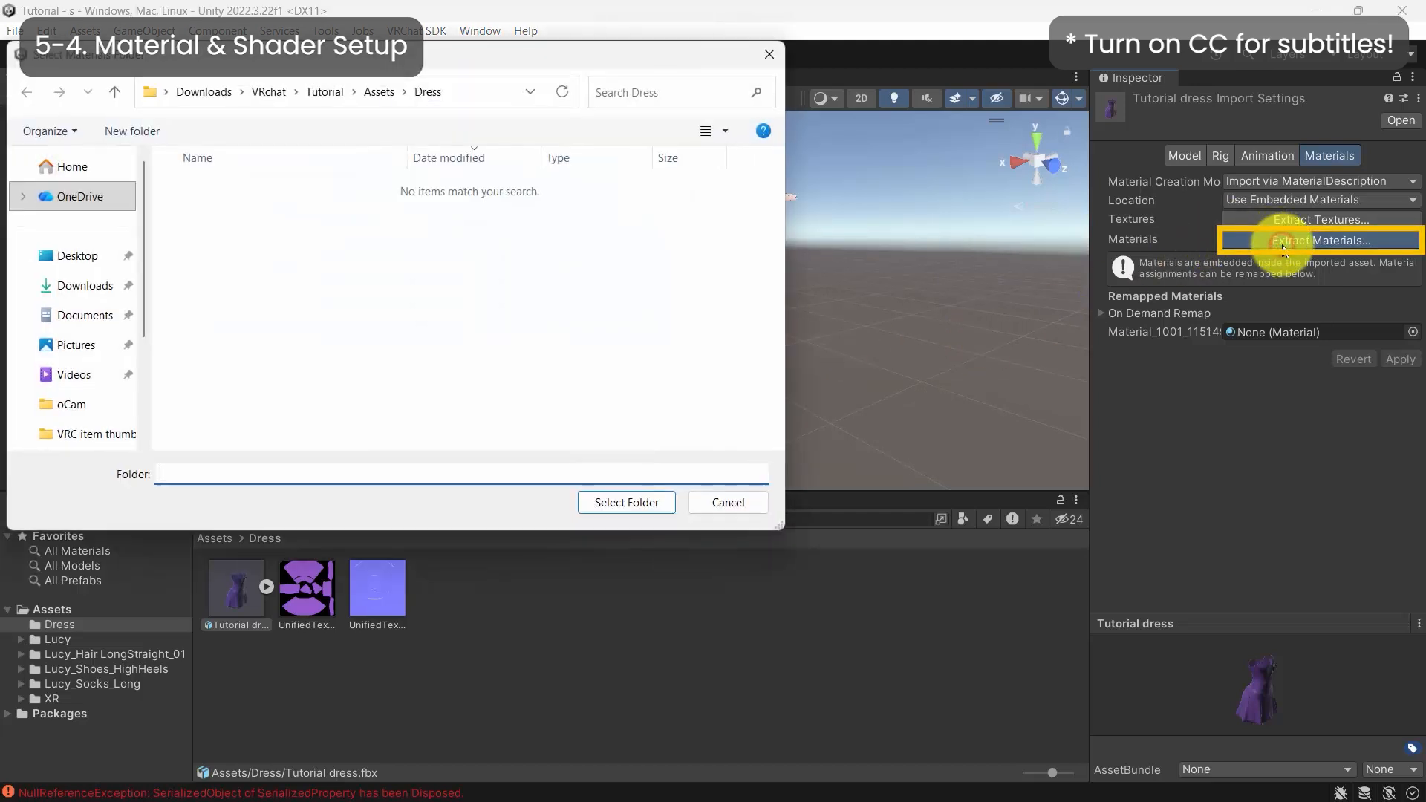
click(606, 506)
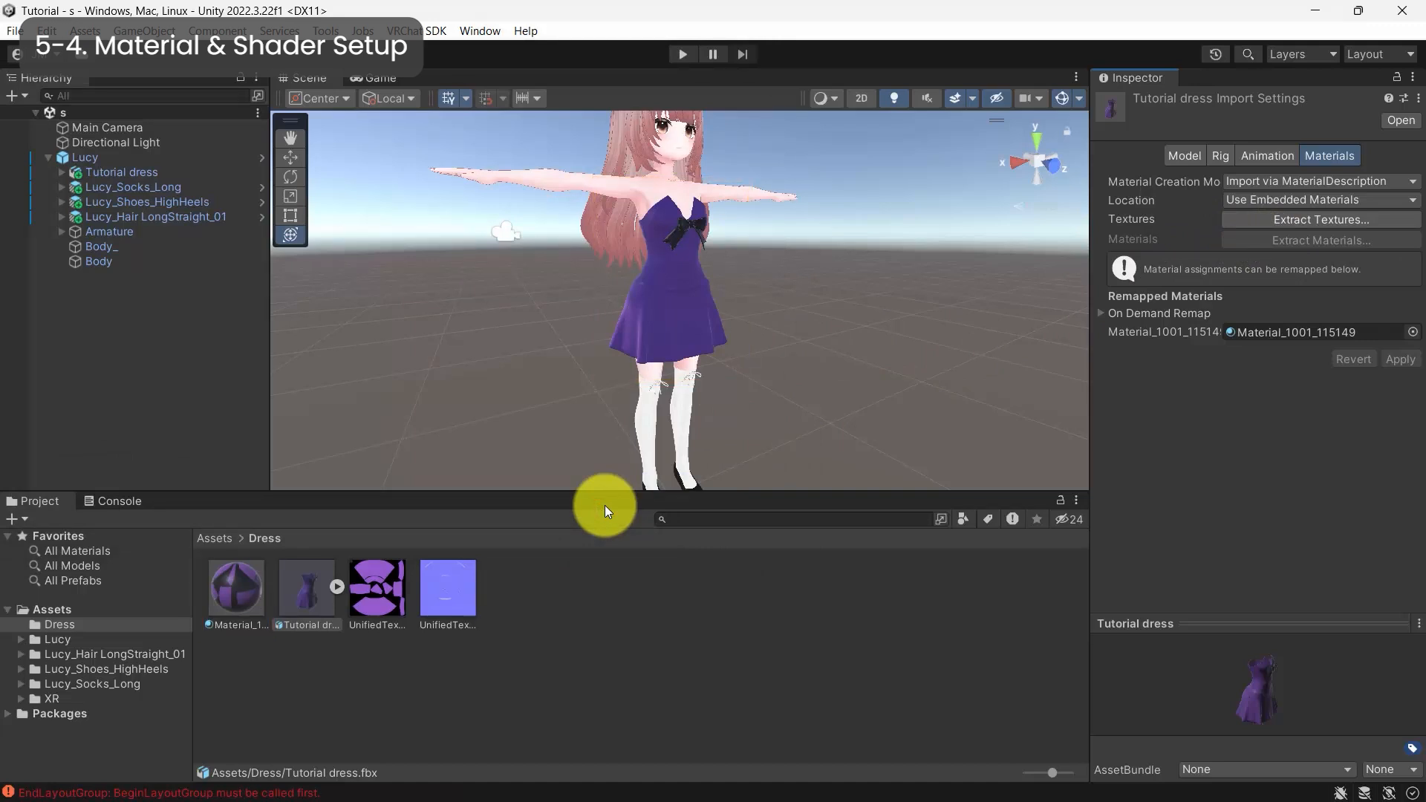
click(257, 598)
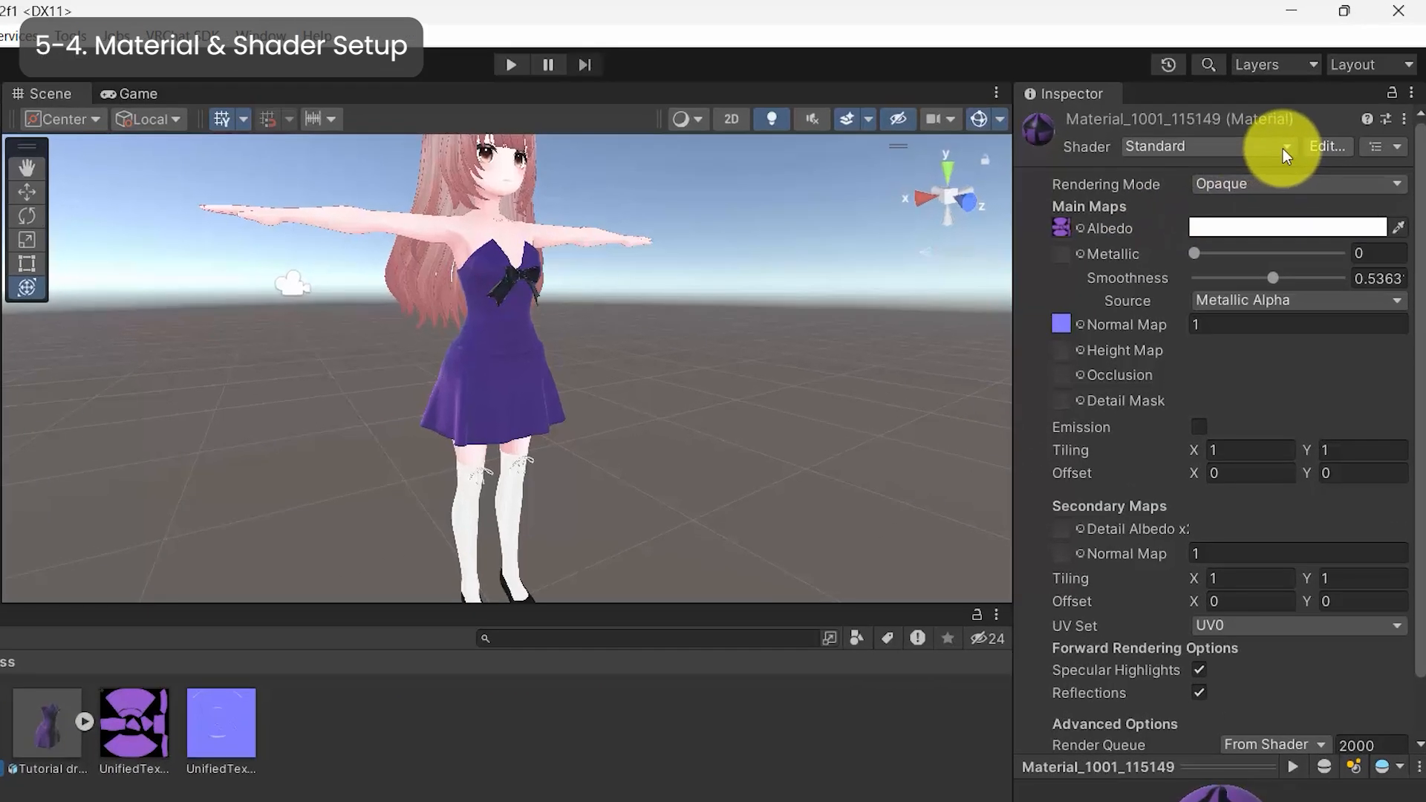
Switch the dress material's shader to lilToon and enable its outline
click(1282, 148)
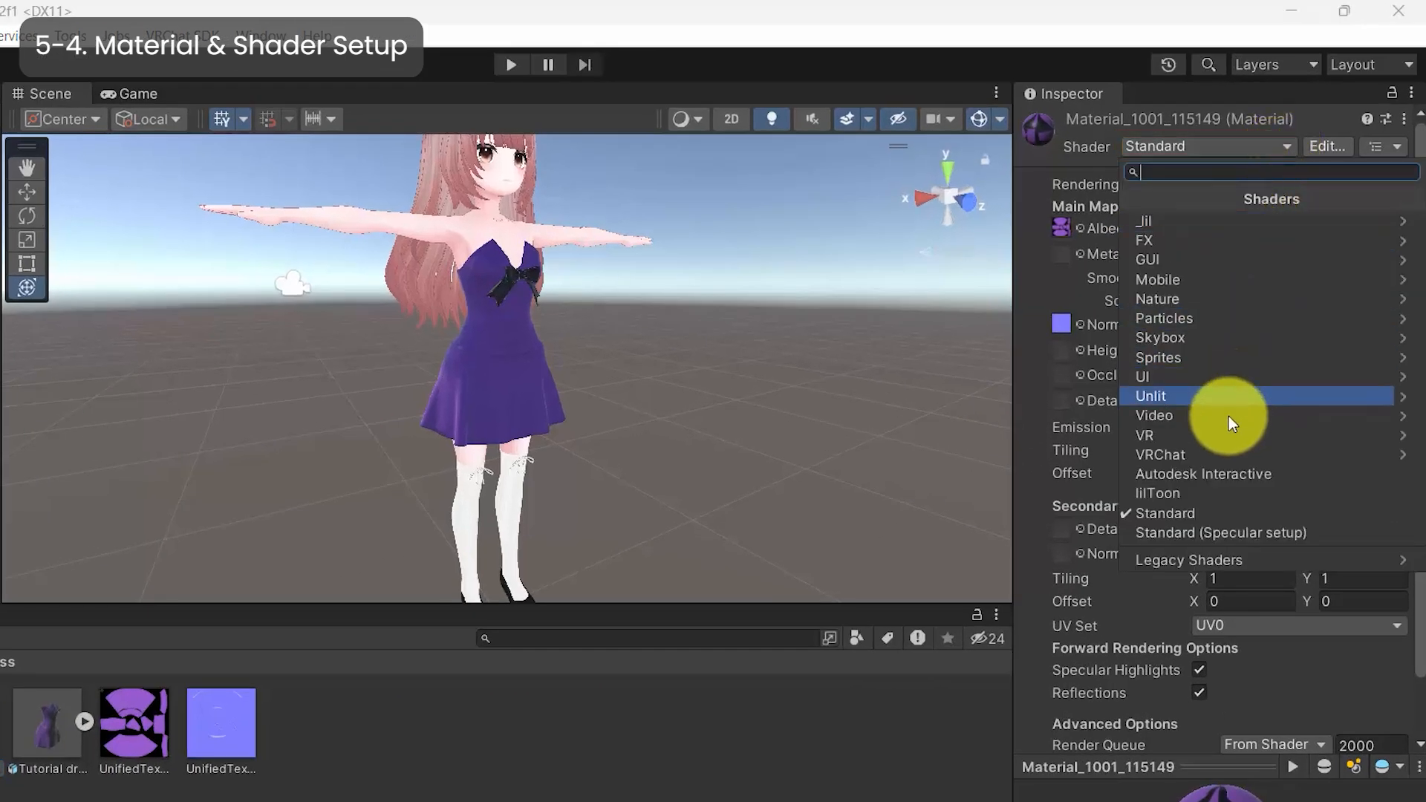
click(1224, 495)
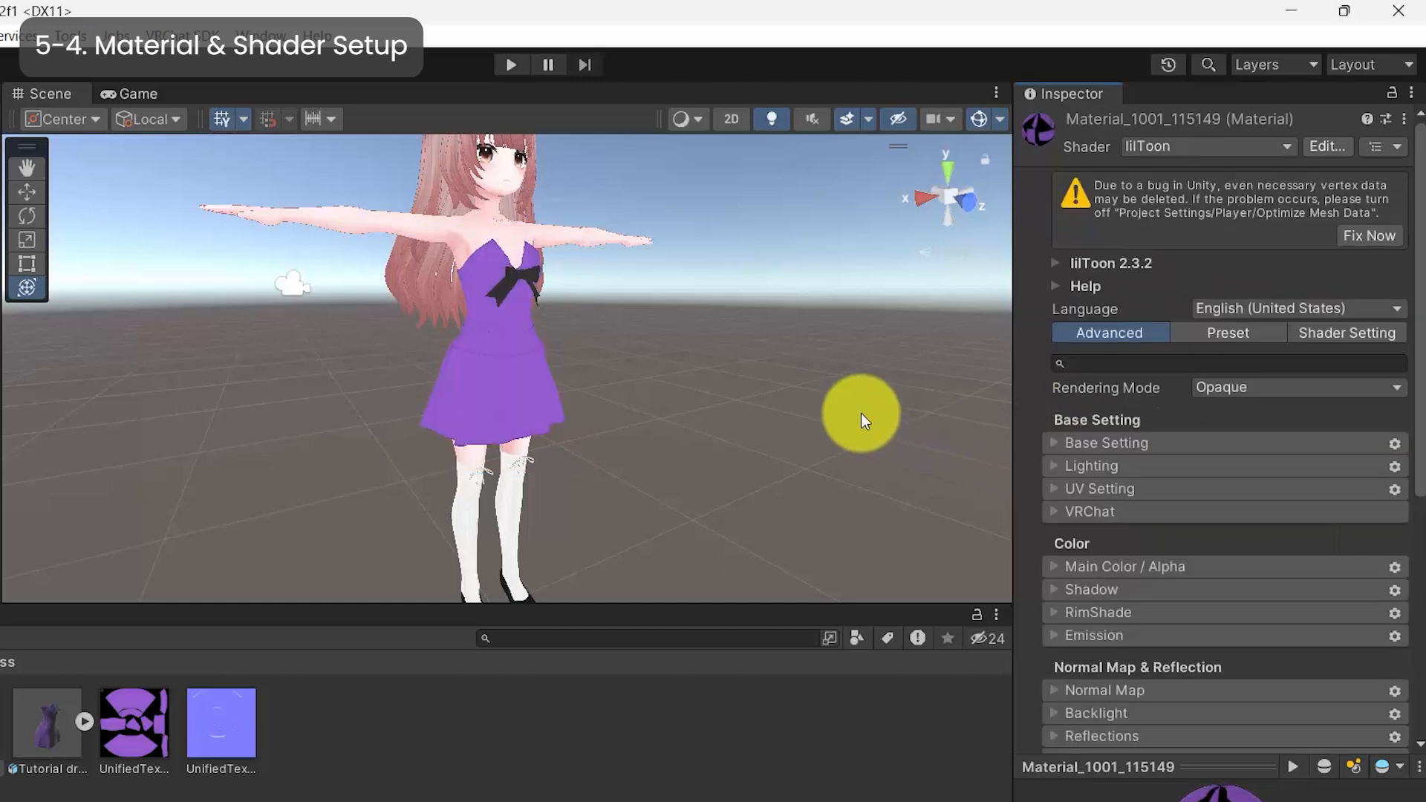
scroll(1072, 506, down, 5)
click(1062, 486)
click(1061, 502)
Pick a muted grey outline color for the dress material and set the outline width to about 0.107
scroll(589, 401, up, 5)
click(1212, 531)
drag(1238, 535, 1222, 575)
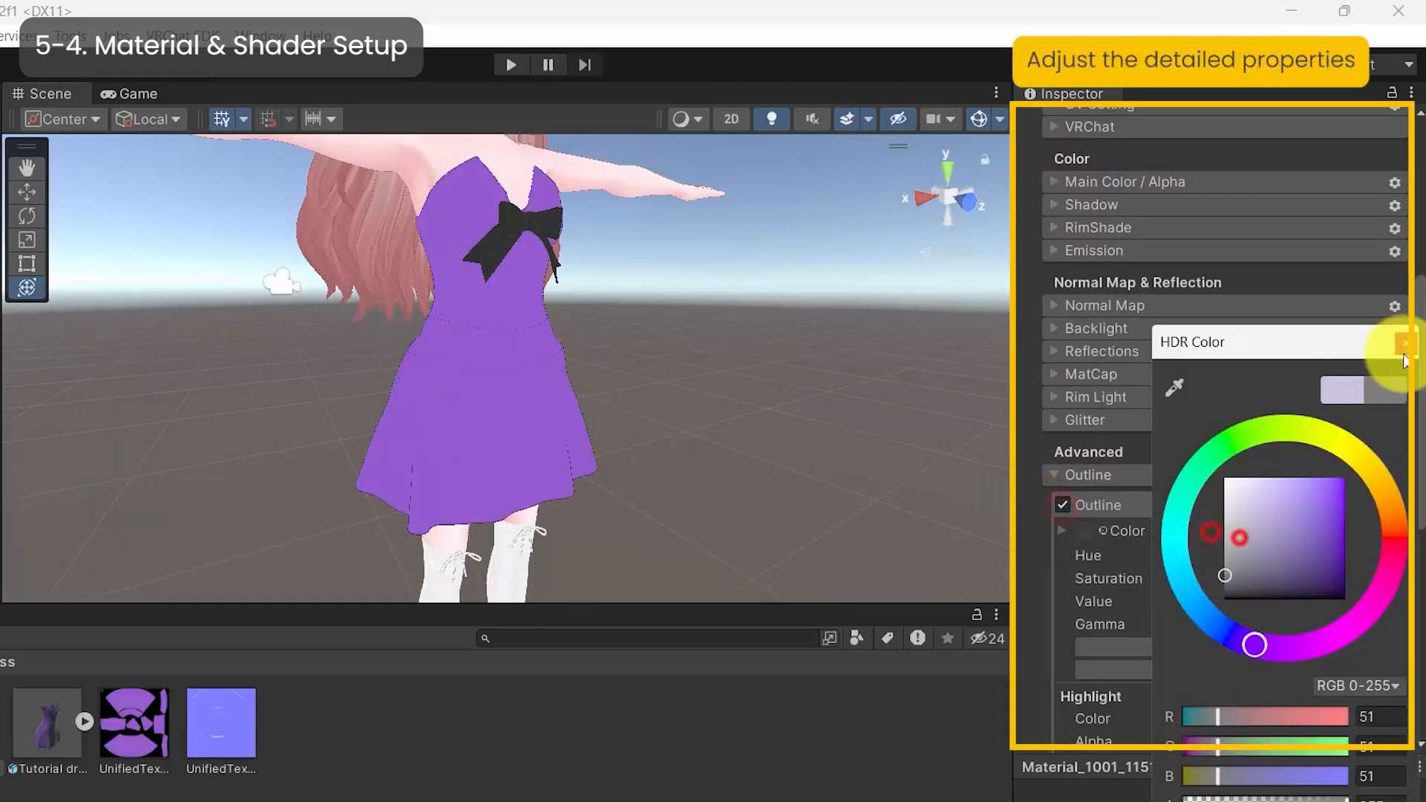
click(1400, 343)
drag(1209, 487, 1221, 487)
scroll(644, 395, up, 5)
scroll(589, 478, down, 5)
right_drag(589, 478, 475, 475)
drag(1222, 484, 1215, 486)
scroll(1115, 509, down, 3)
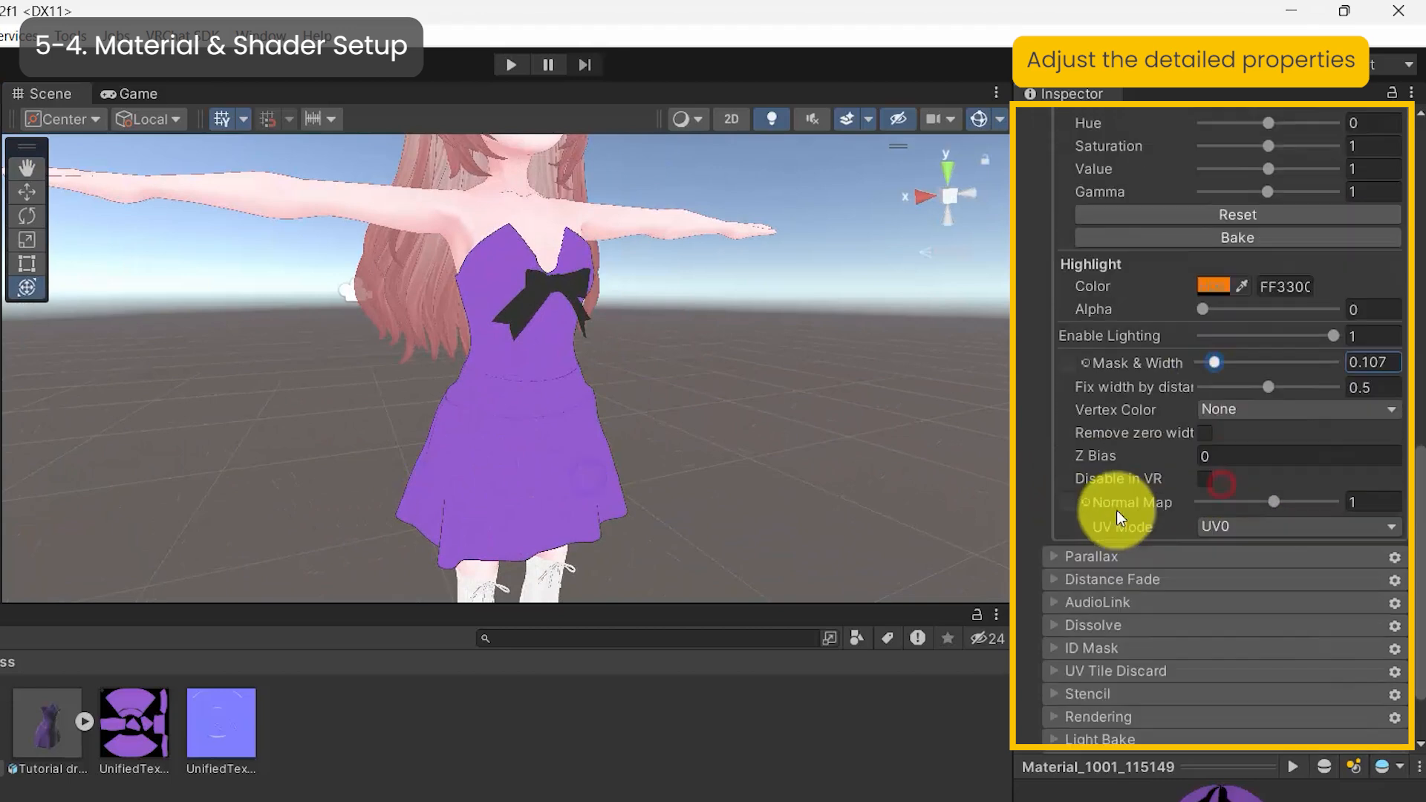
scroll(1053, 350, up, 5)
Enable Shadow on the dress material and fine-tune its shading sliders and color
click(1053, 349)
click(1051, 632)
click(1048, 178)
click(1062, 208)
drag(1269, 351, 1259, 352)
drag(1218, 372, 1331, 401)
click(1241, 334)
click(1403, 318)
click(1054, 239)
Enable RimShade on the dress material with normal map strength 0.958, border 0.172, blur 1 and fresnel power 4.7
click(1052, 261)
click(1062, 290)
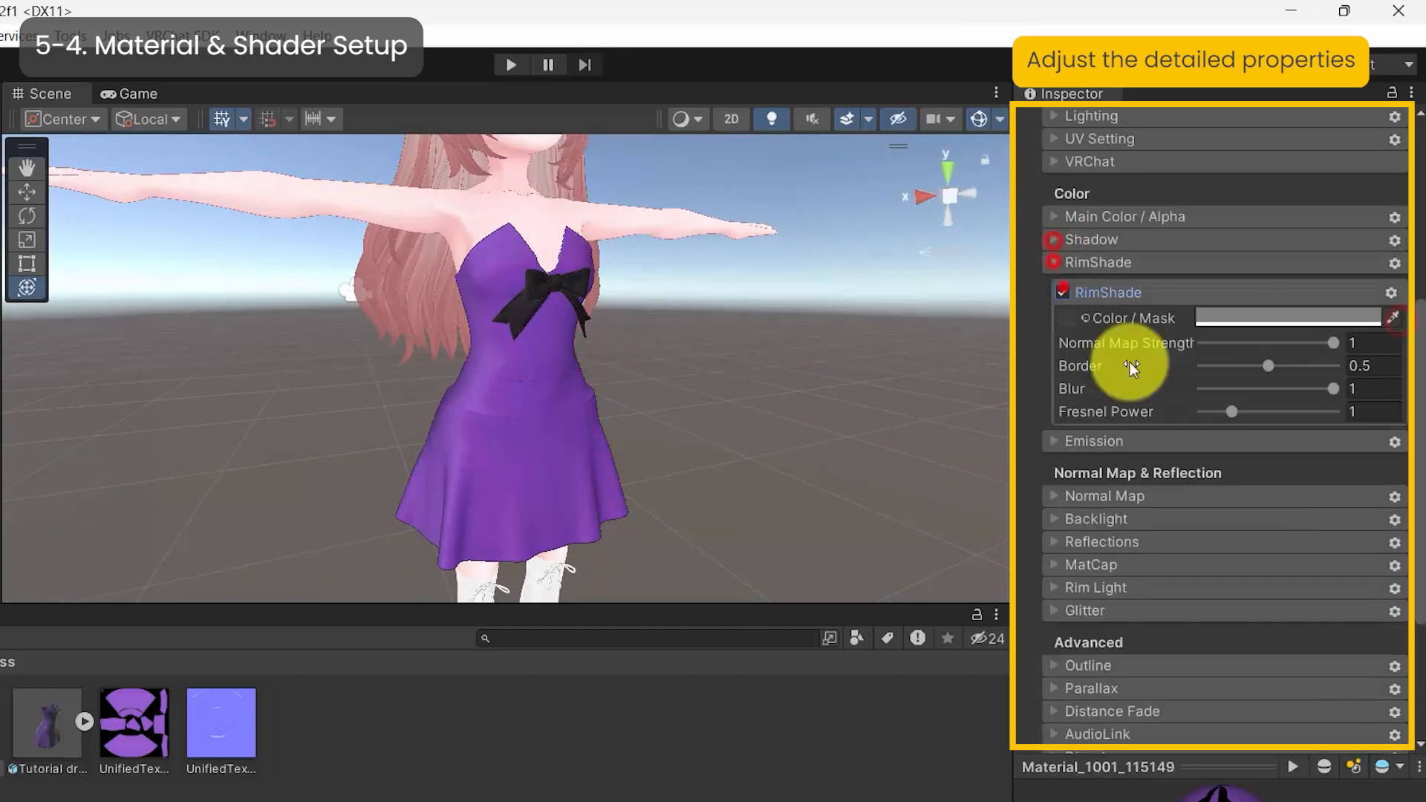
drag(1261, 365, 1225, 365)
drag(1335, 343, 1328, 343)
click(1333, 388)
drag(1230, 410, 1255, 410)
click(1064, 292)
click(1064, 292)
scroll(739, 405, down, 3)
right_drag(739, 405, 567, 401)
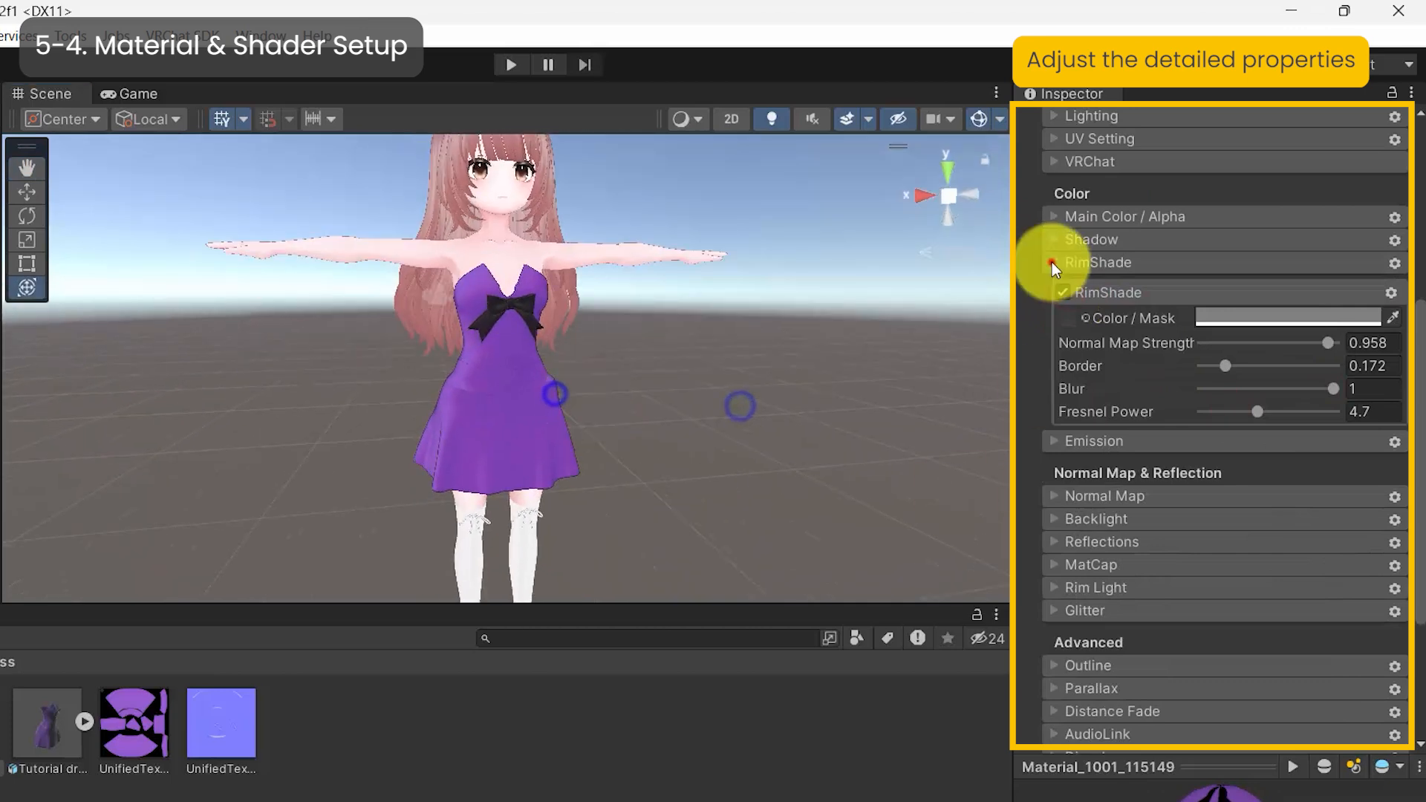
click(1053, 263)
scroll(624, 423, down, 3)
right_drag(680, 484, 662, 482)
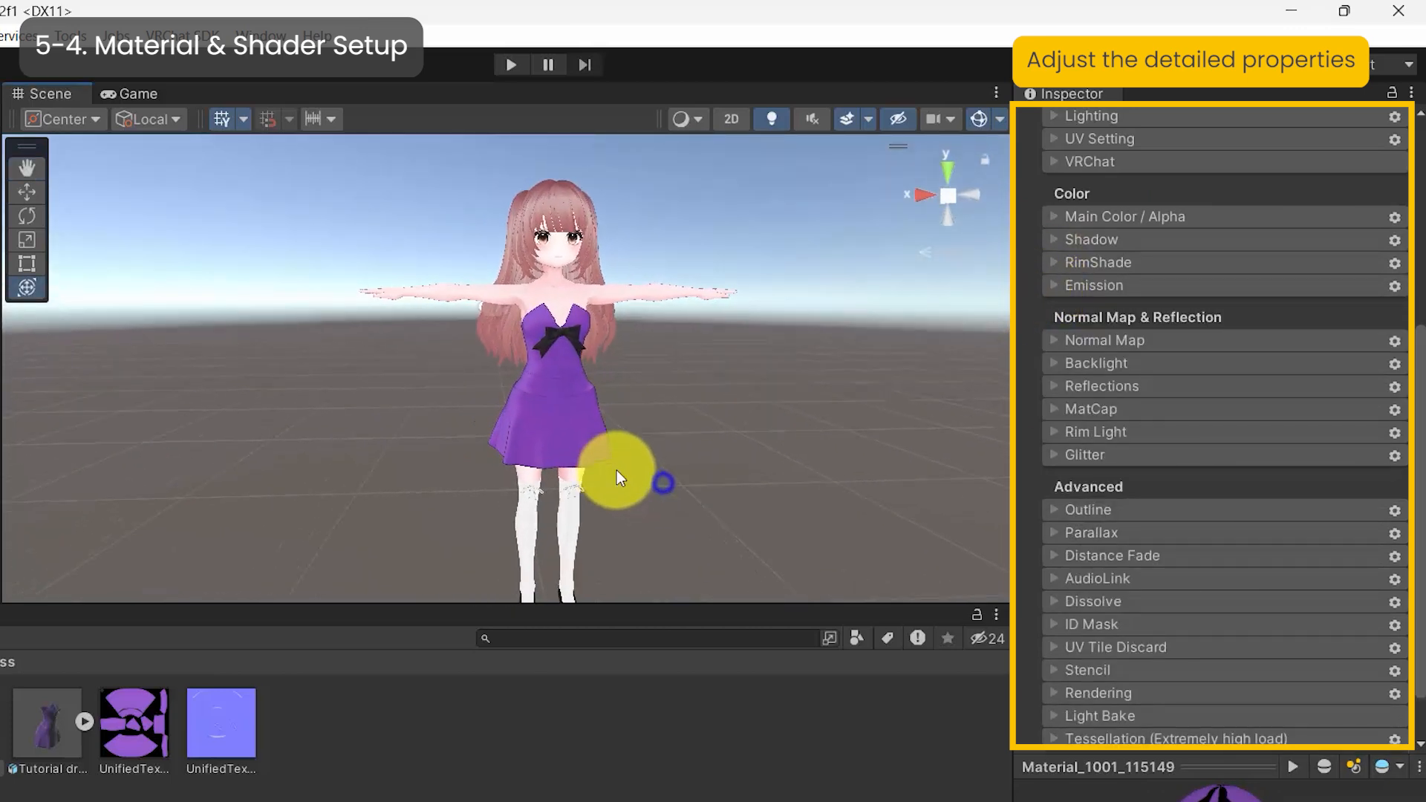
middle_drag(618, 474, 567, 451)
scroll(567, 452, up, 3)
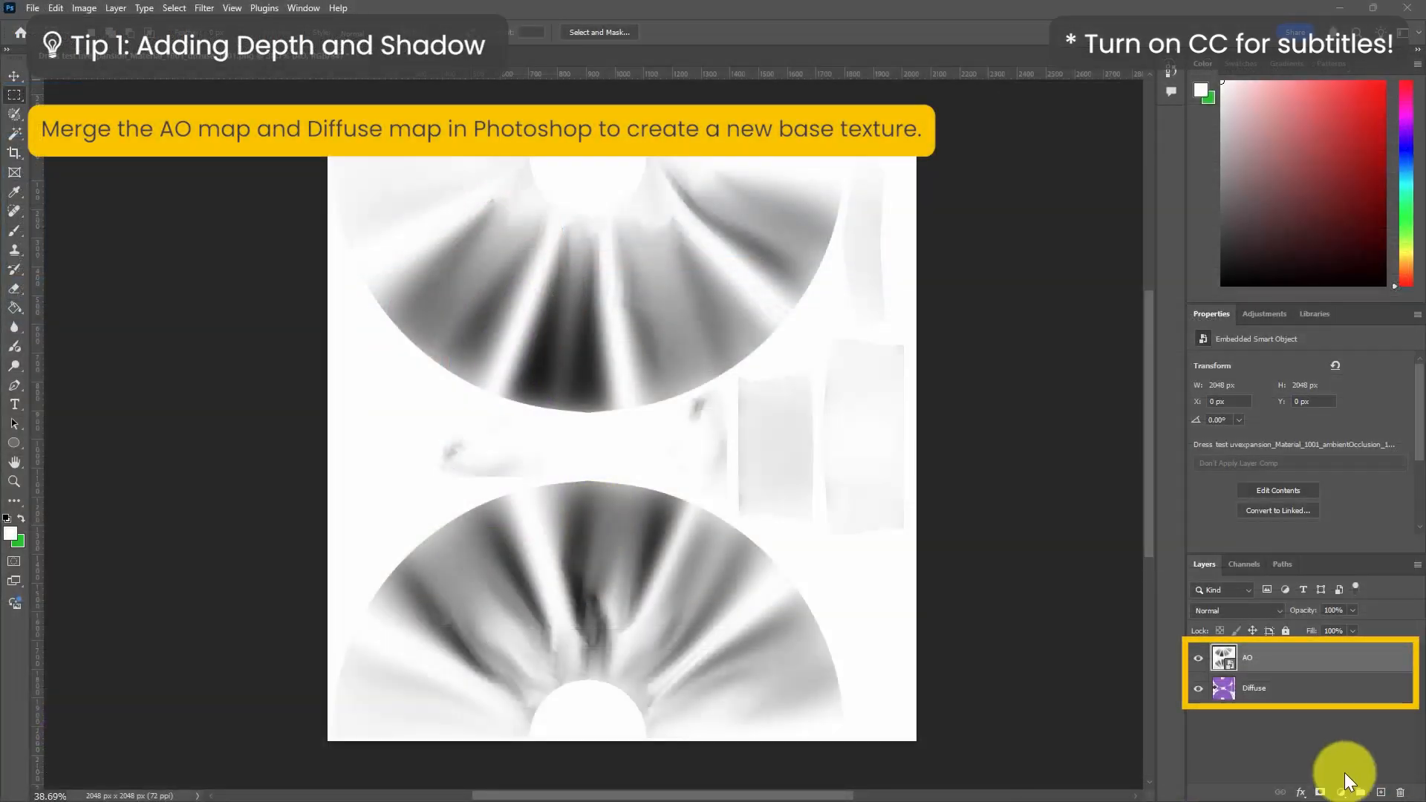
In Photoshop, set the AO layer's blend mode to Multiply over the Diffuse layer and lower its opacity to about 34%
click(1264, 609)
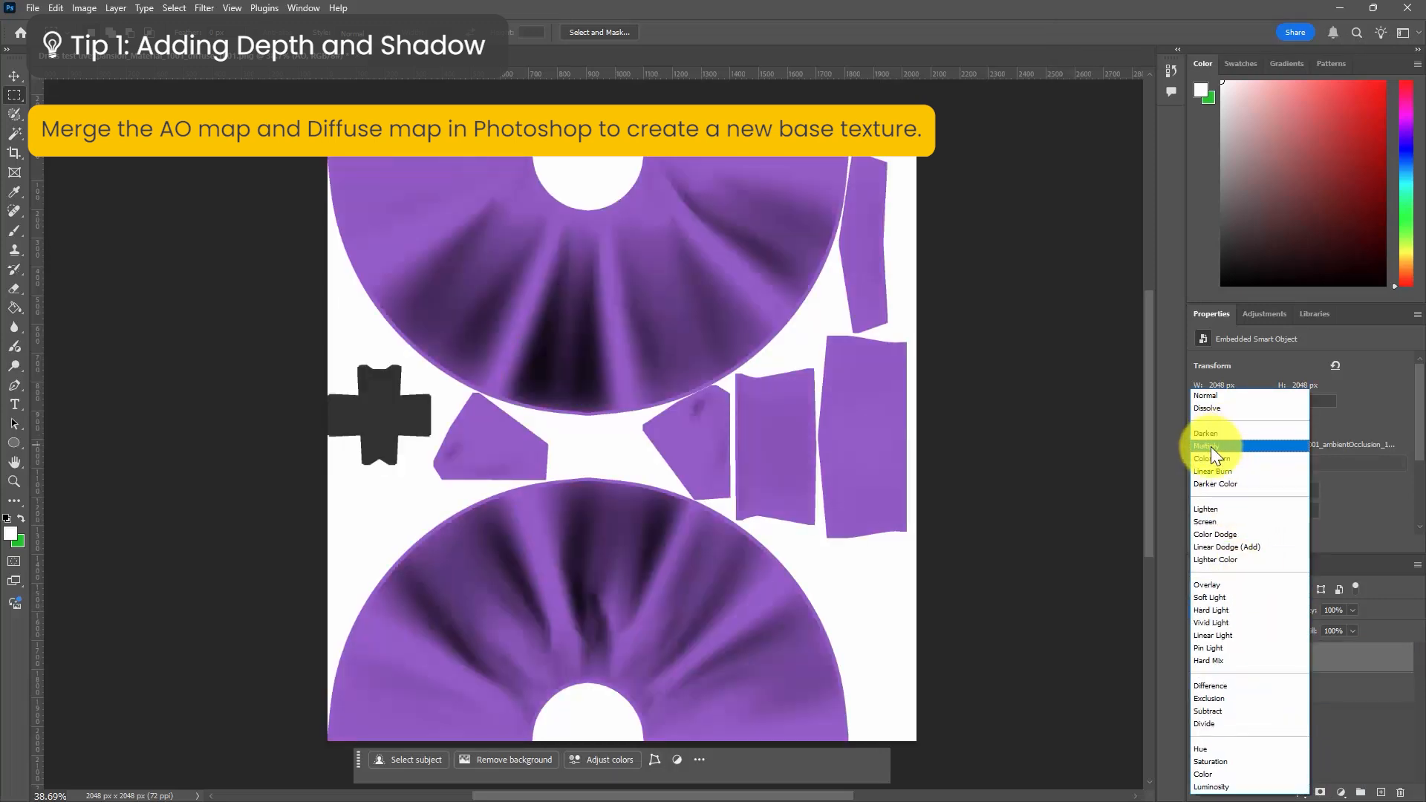
click(1211, 447)
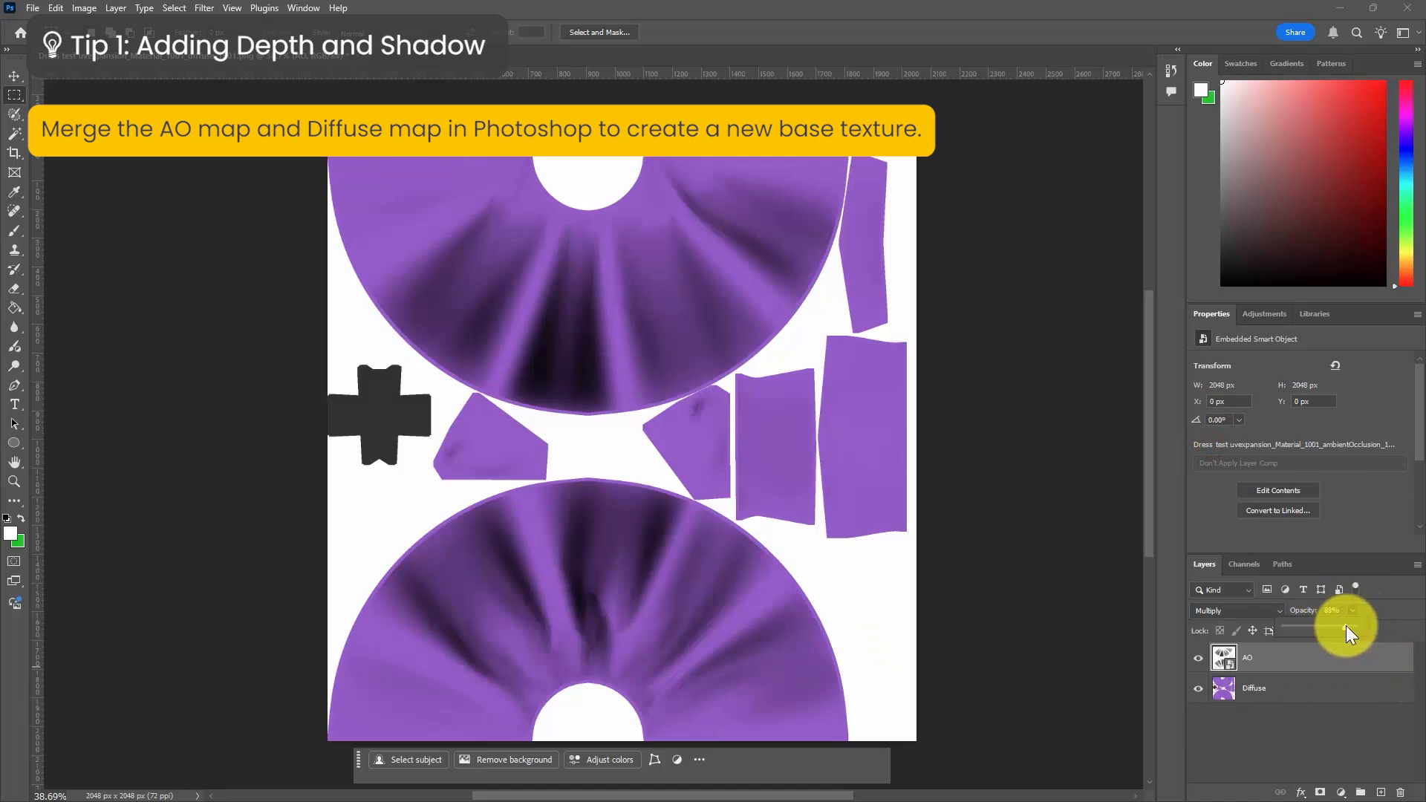
drag(1346, 626, 1305, 630)
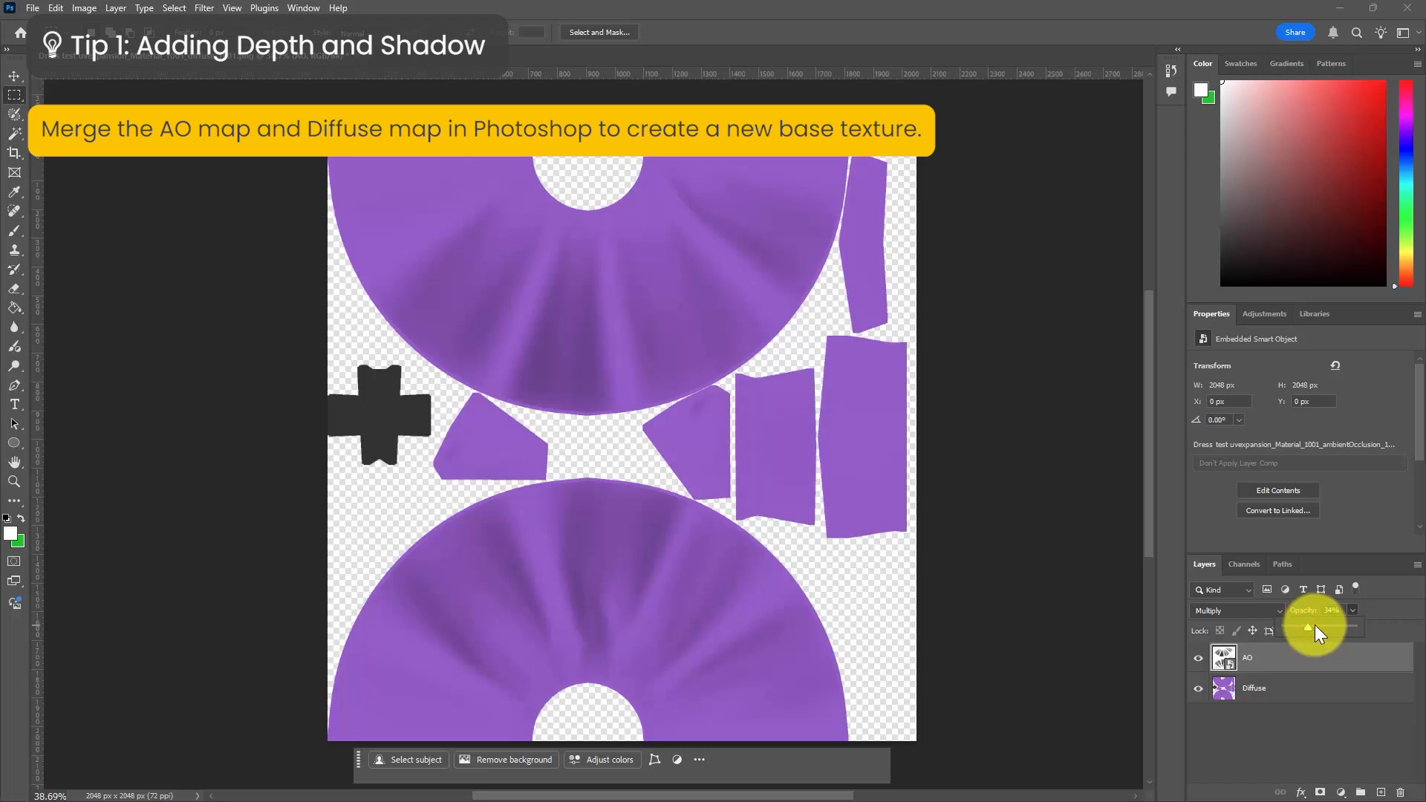
click(1228, 747)
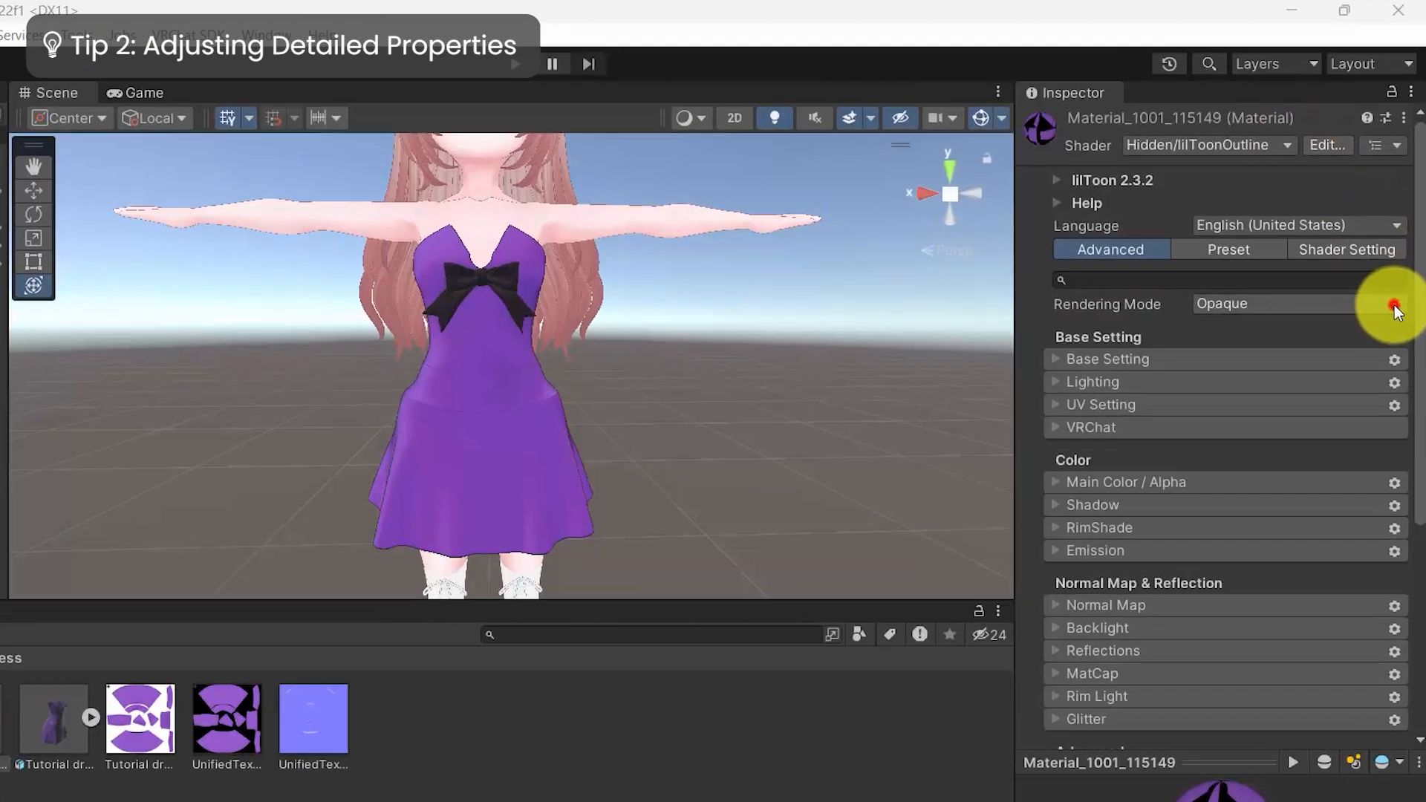
Back in Unity, set the dress material's Cull Mode to Off so both sides of the garment render
click(1393, 306)
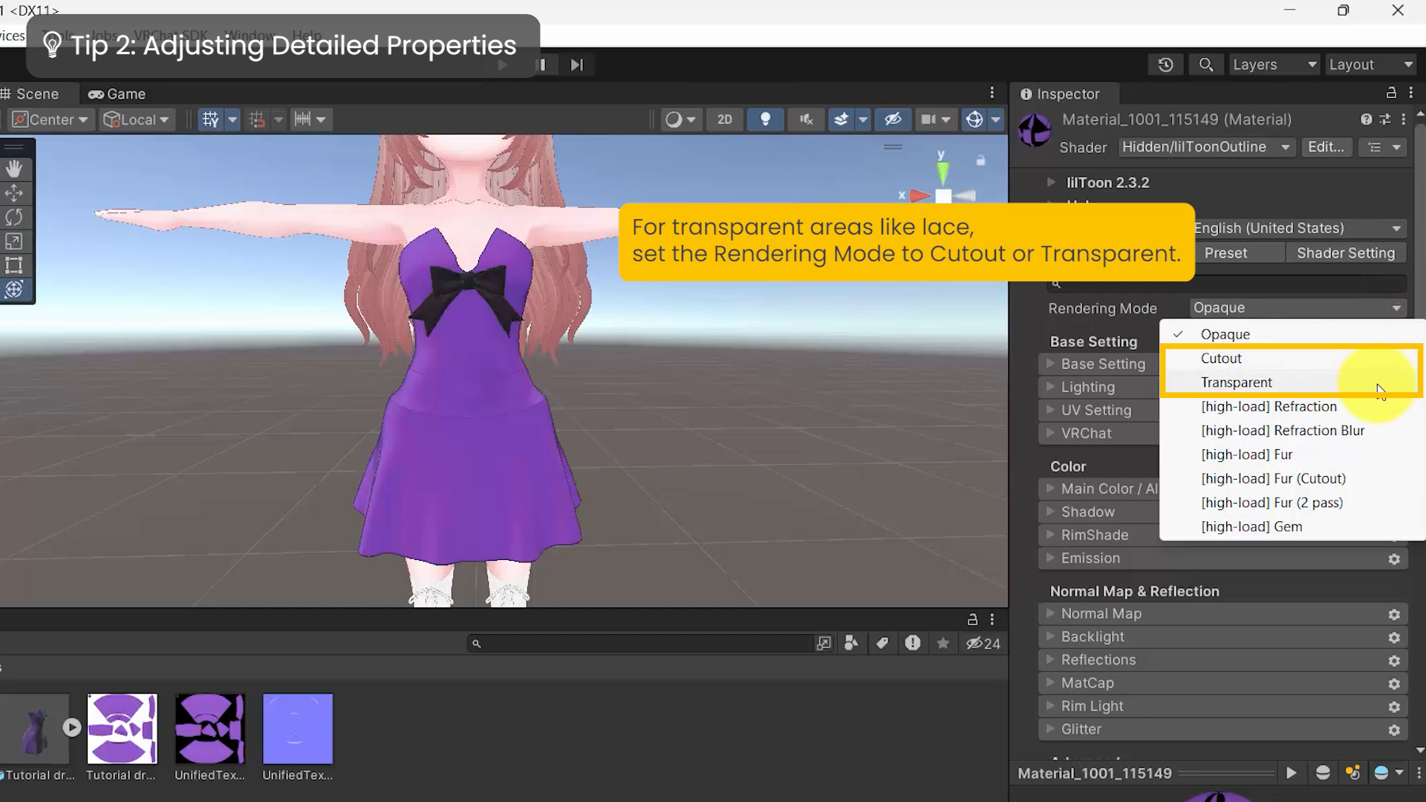
drag(1419, 302, 1419, 516)
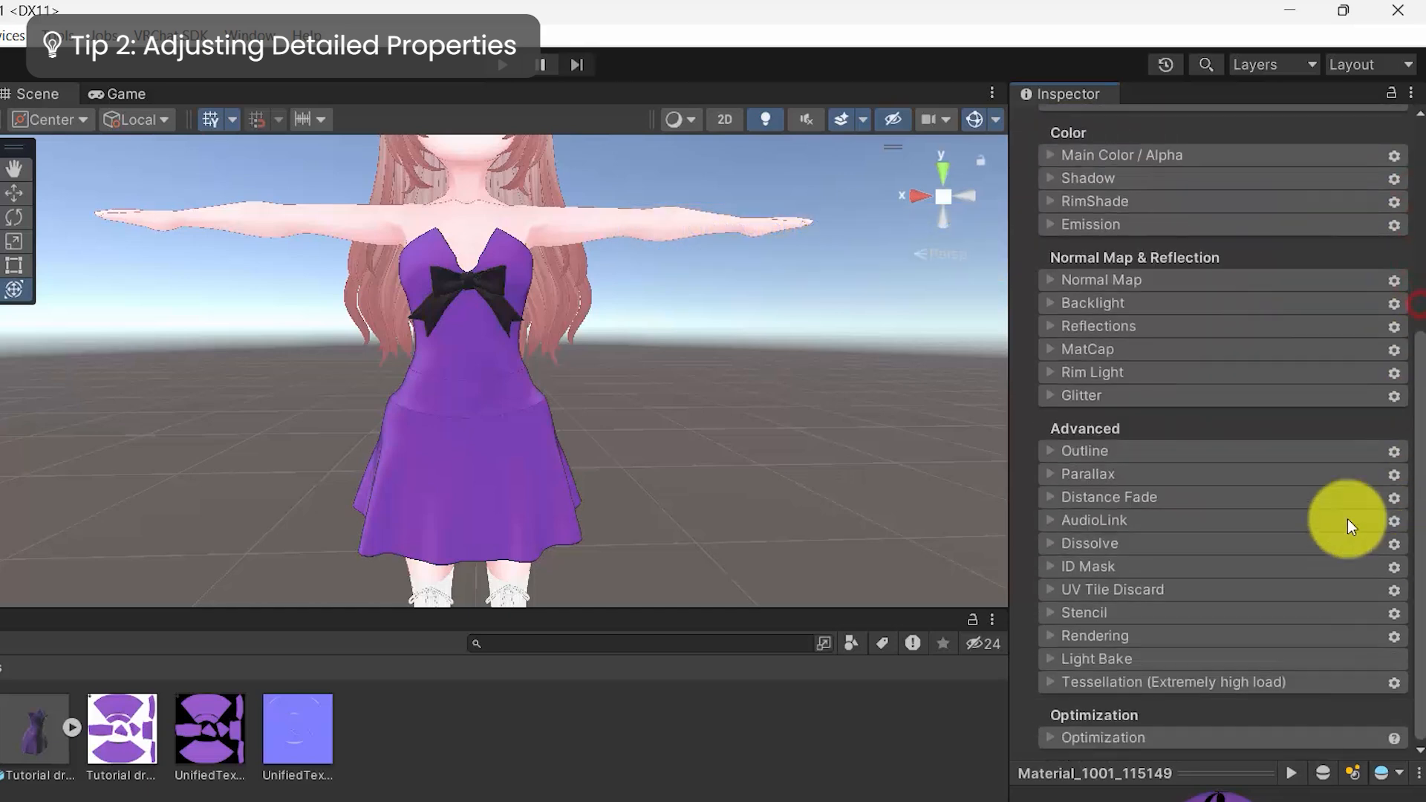
click(1050, 637)
scroll(1165, 585, down, 5)
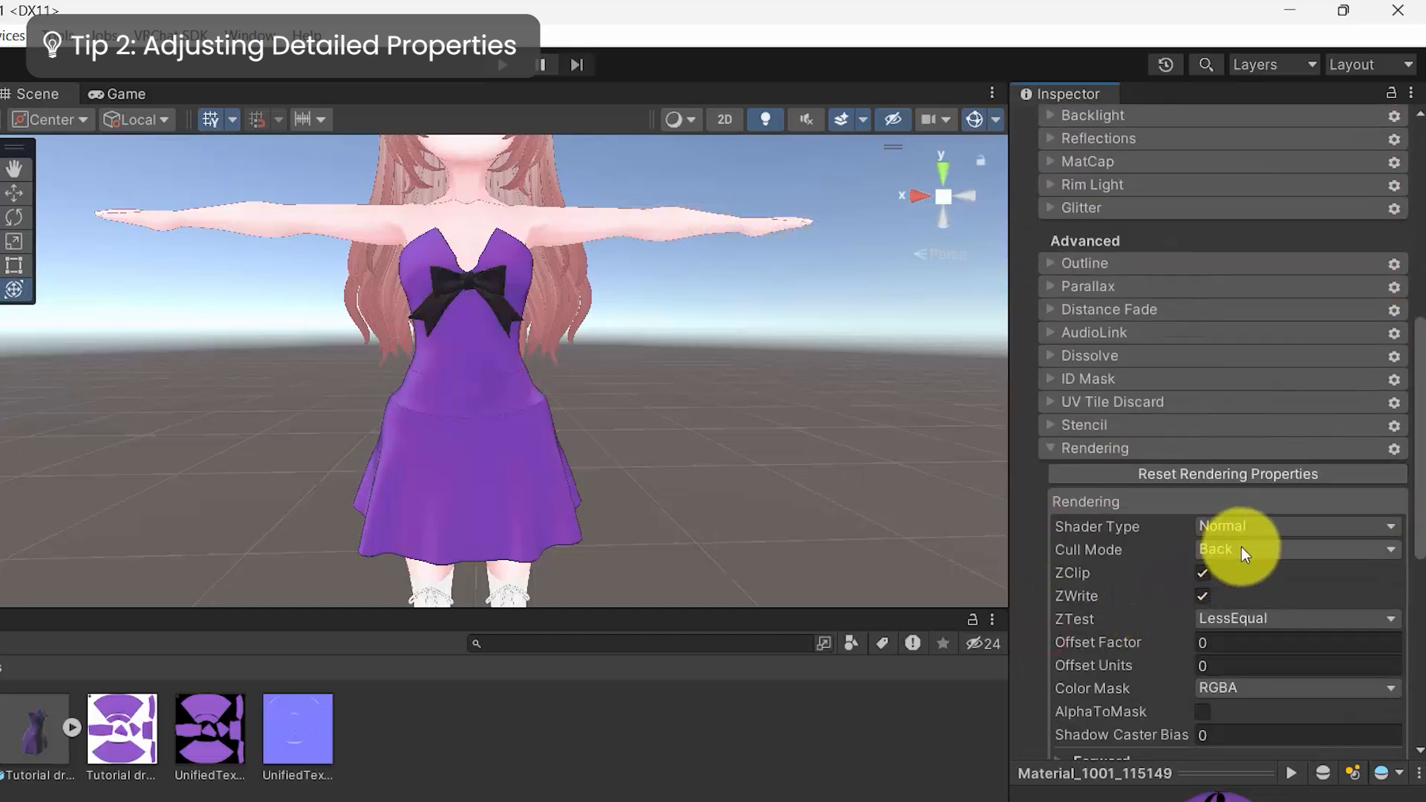
click(1274, 550)
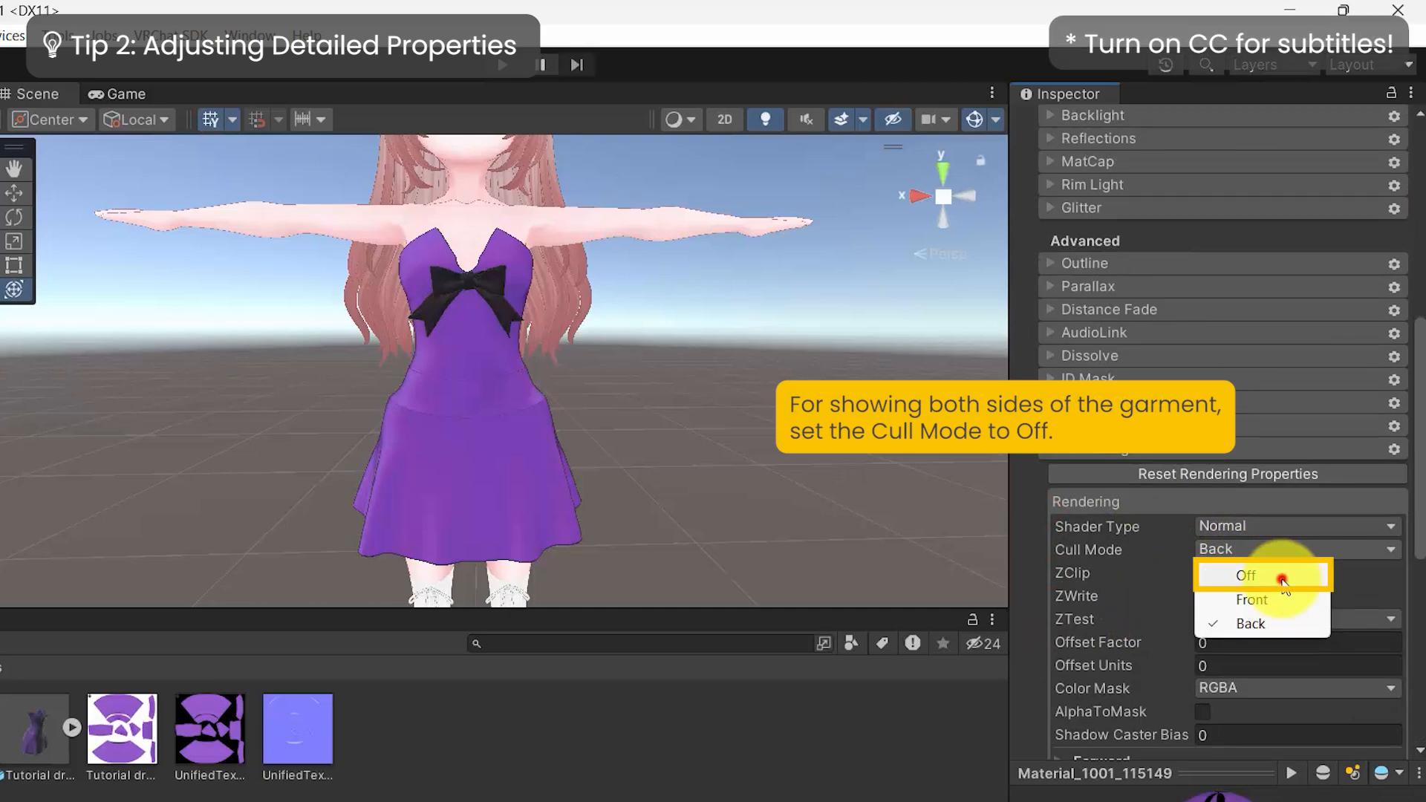
click(1282, 580)
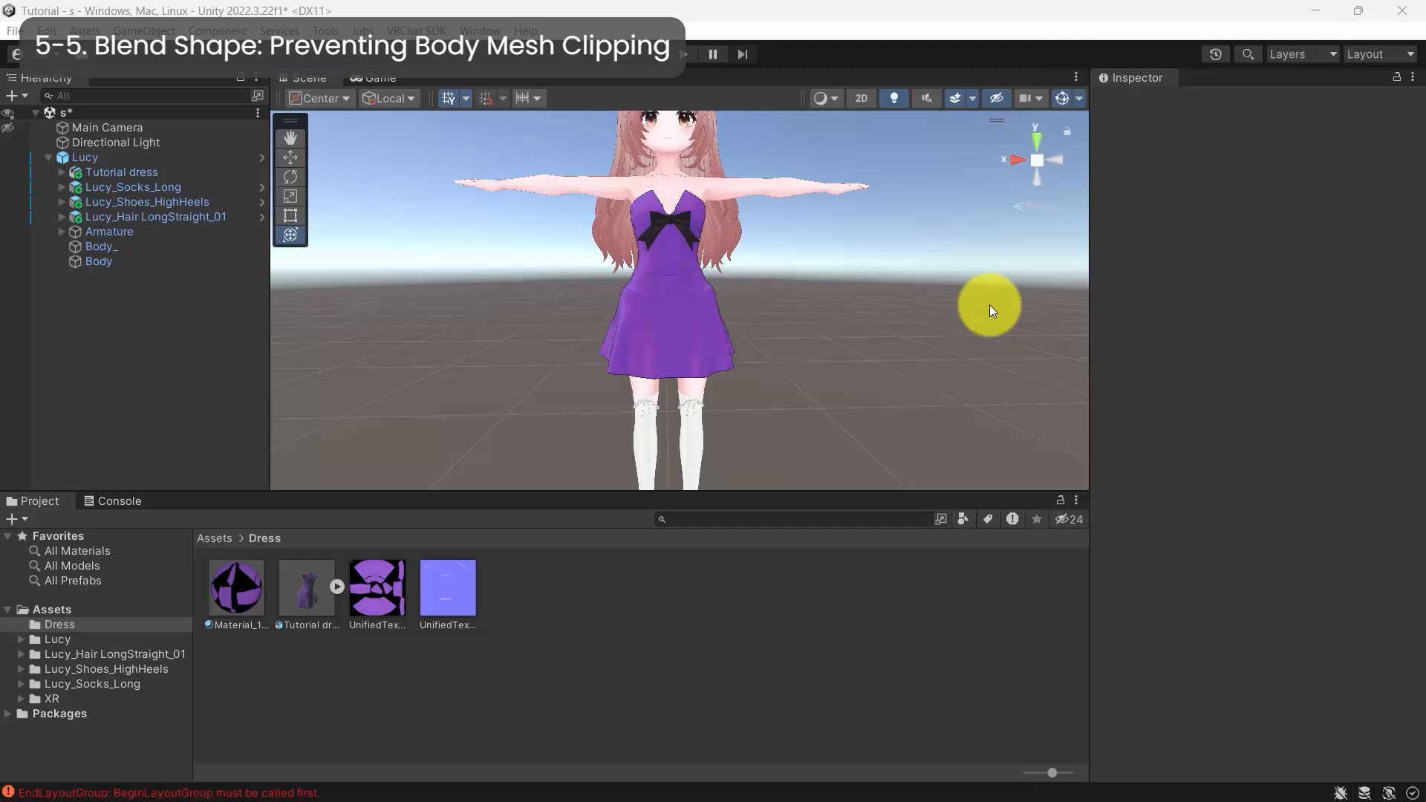
Set the Spine blend shape of Body_ to 100 and briefly hide Tutorial dress to check the body mesh underneath
click(99, 245)
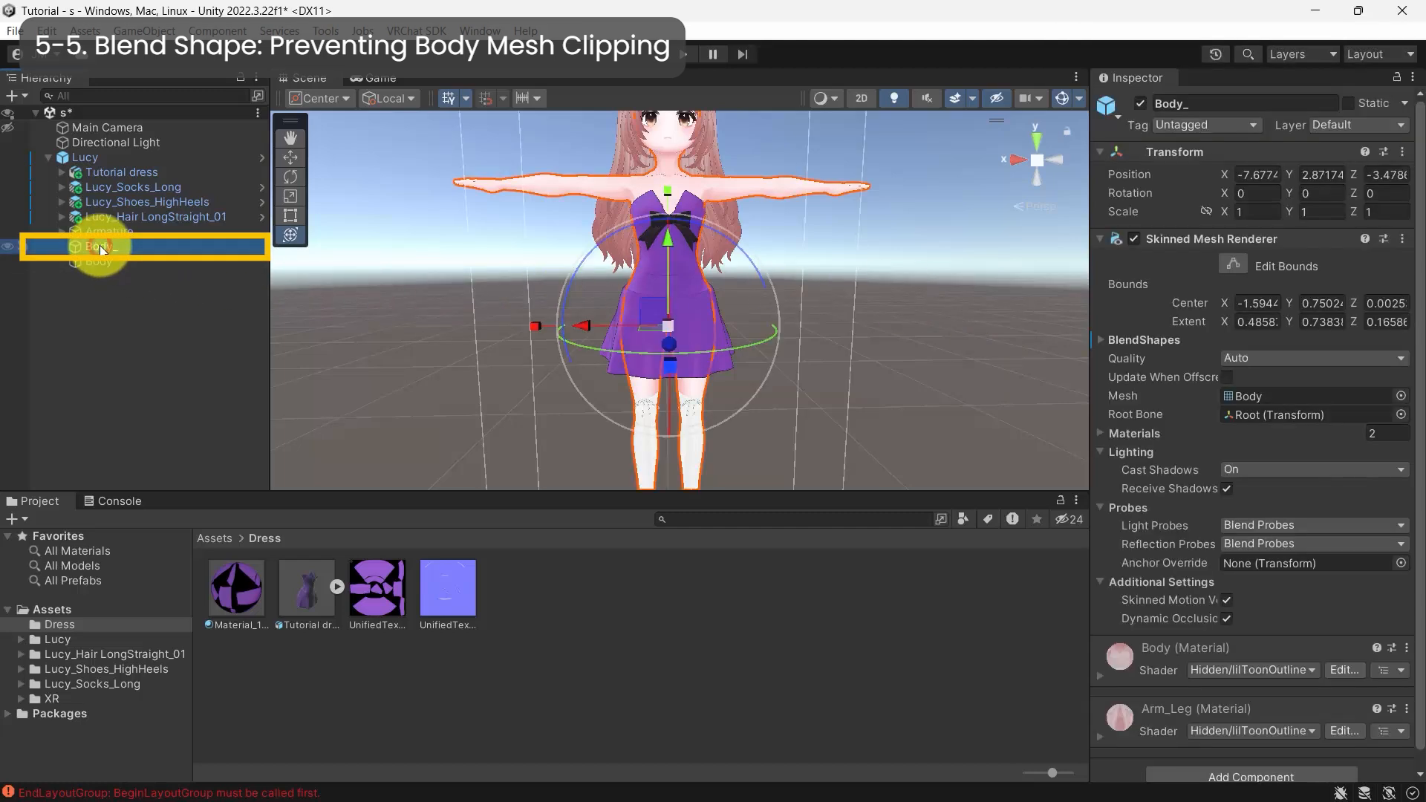
click(1099, 341)
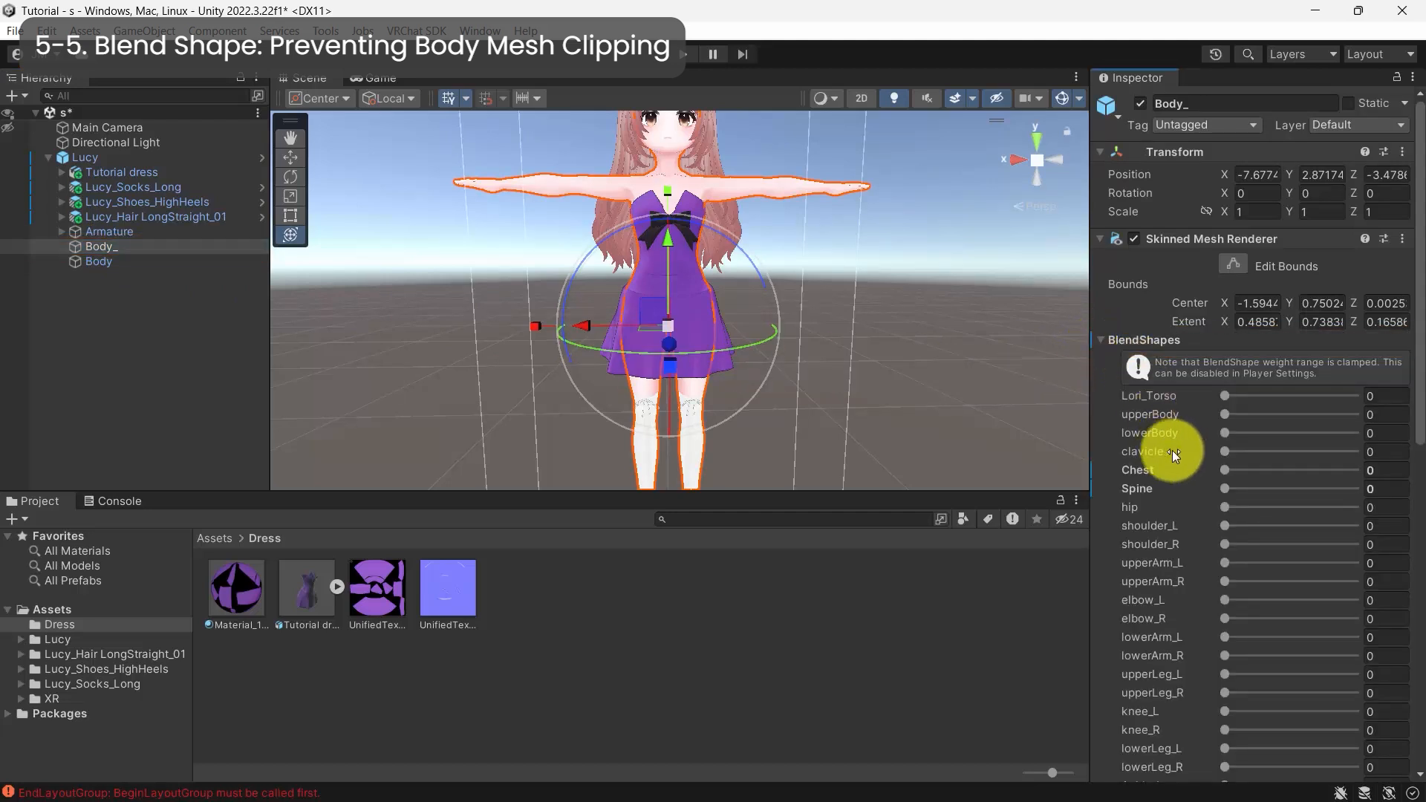
drag(1228, 490, 1373, 488)
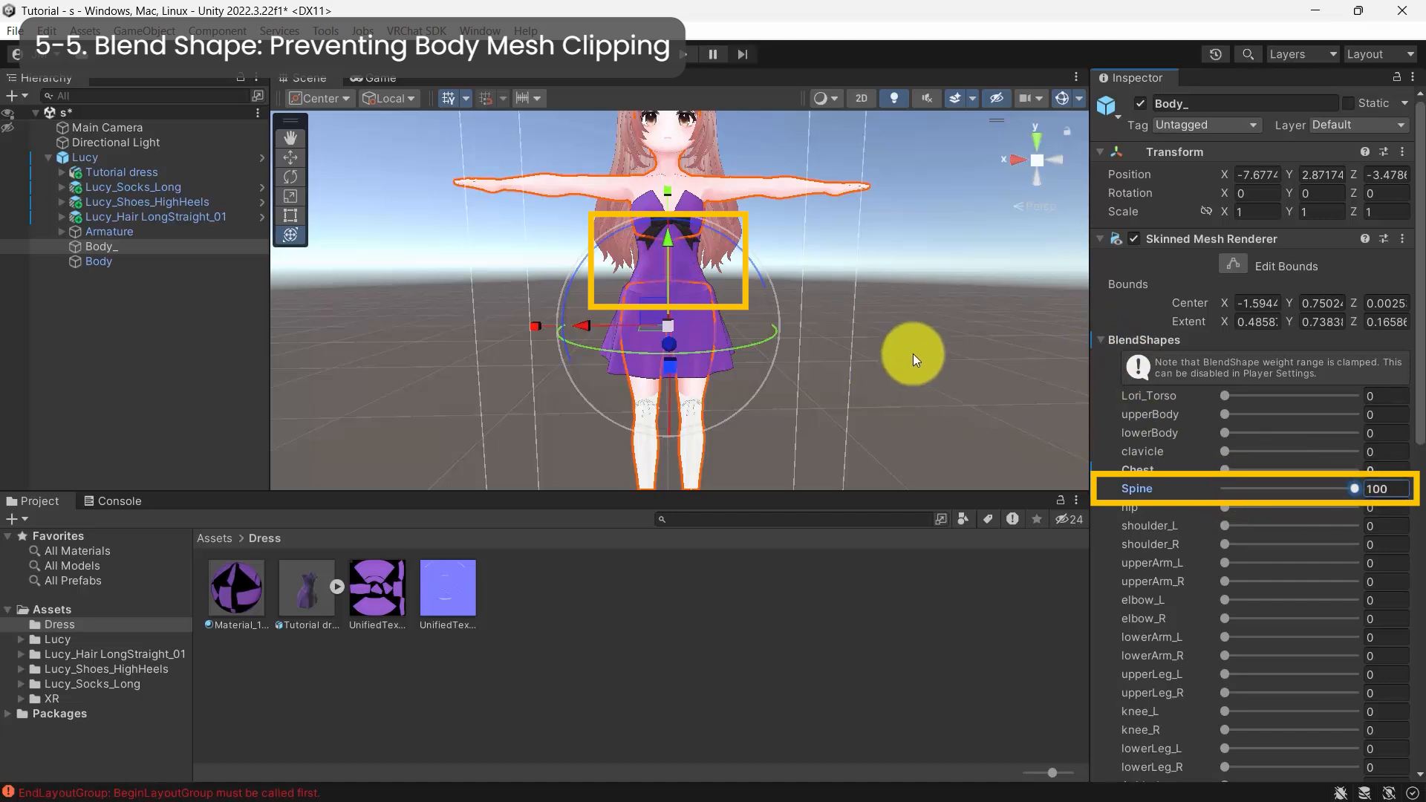
click(911, 353)
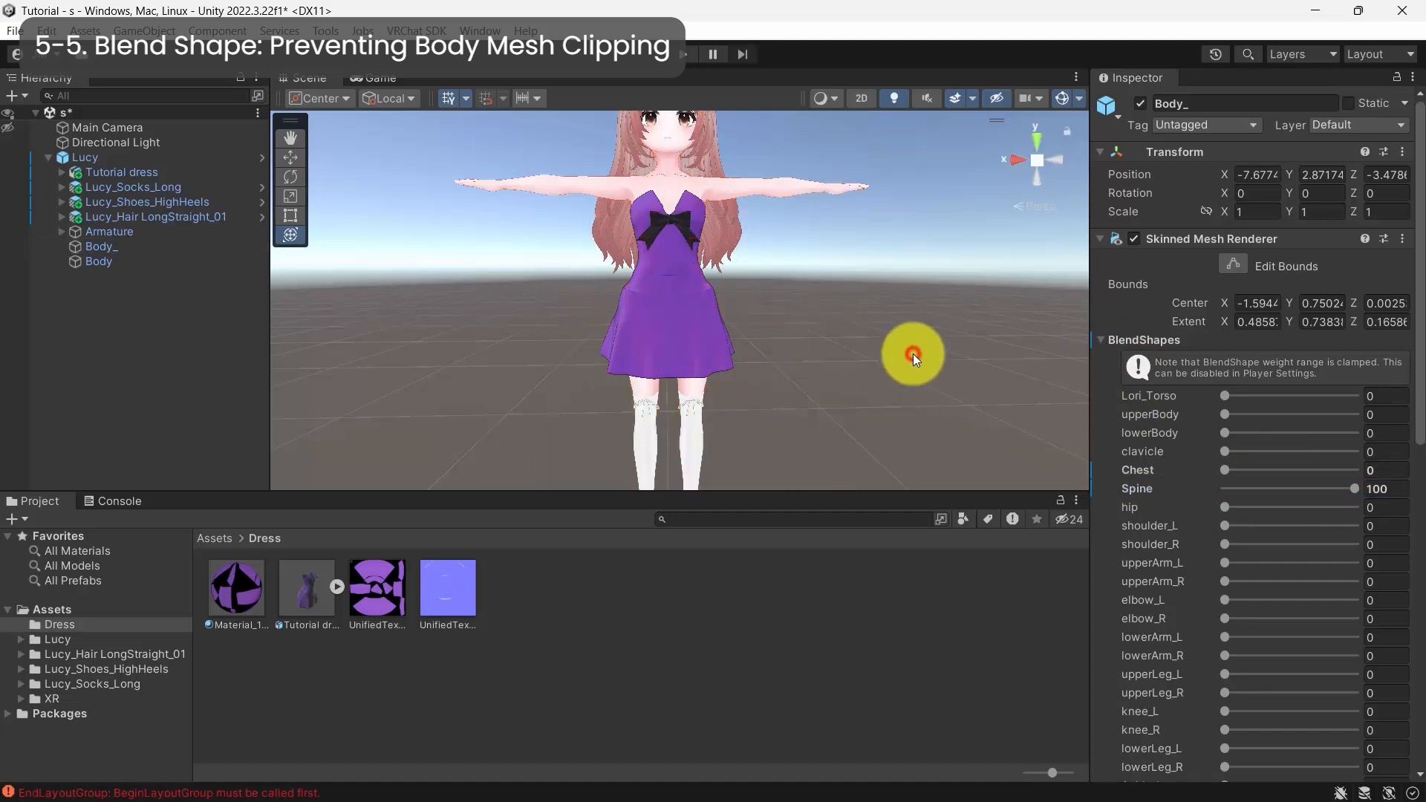
click(10, 171)
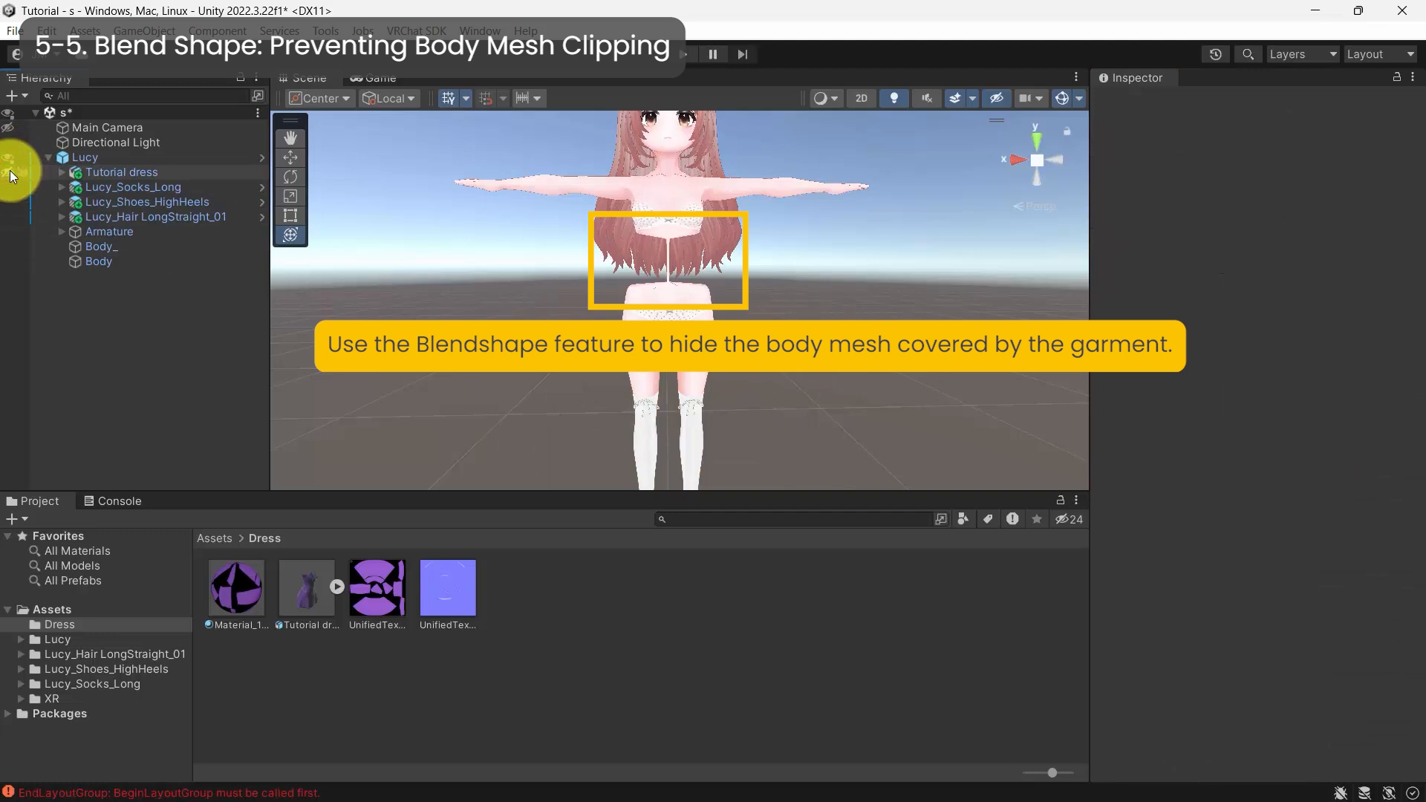
click(10, 173)
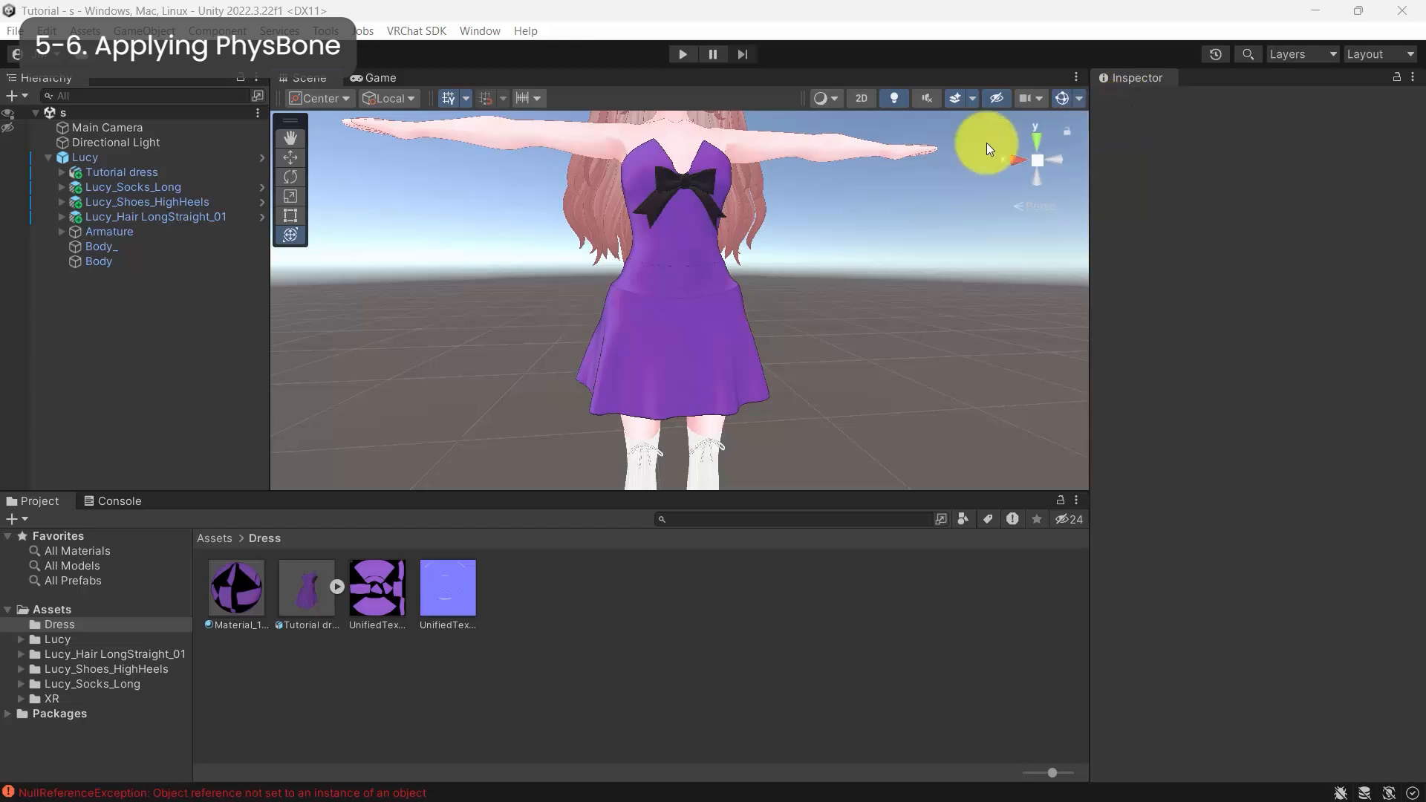
Add a VRC Phys Bone component to all skirt joints, 0_0_skirt_joint through 11_0_skirt_joint, under the dress's J_Bip_C_Hips
click(61, 173)
click(74, 202)
click(87, 217)
click(100, 232)
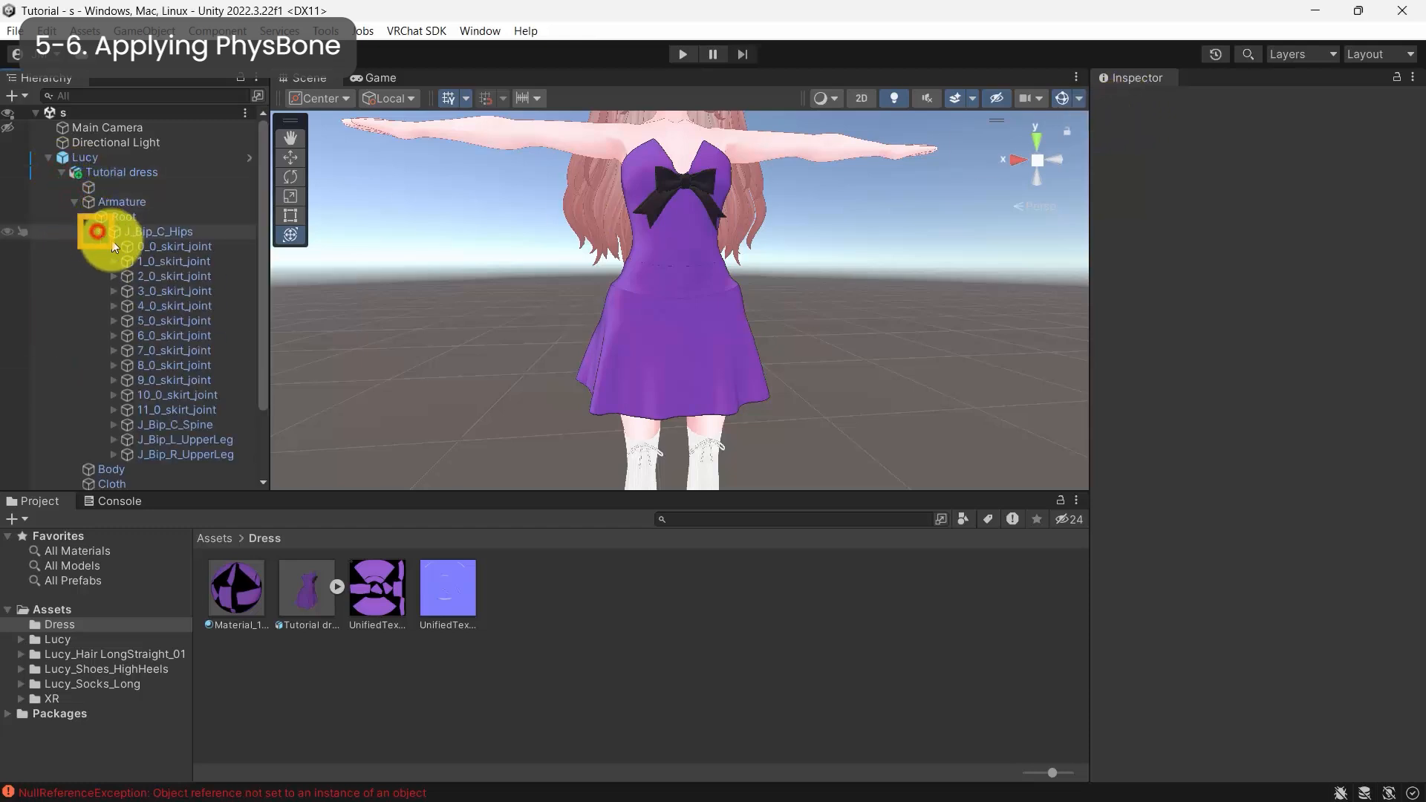
click(152, 246)
shift+click(168, 407)
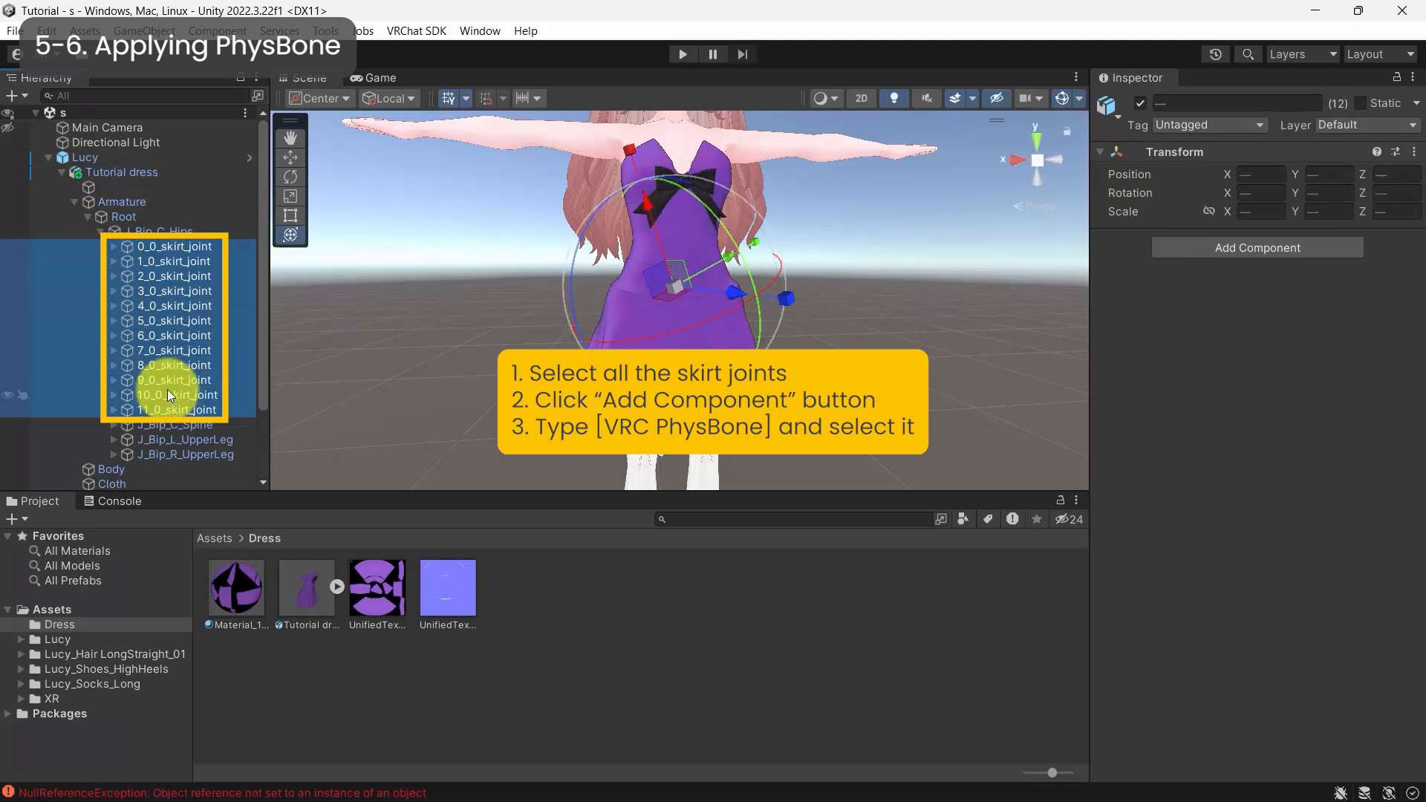
click(1254, 249)
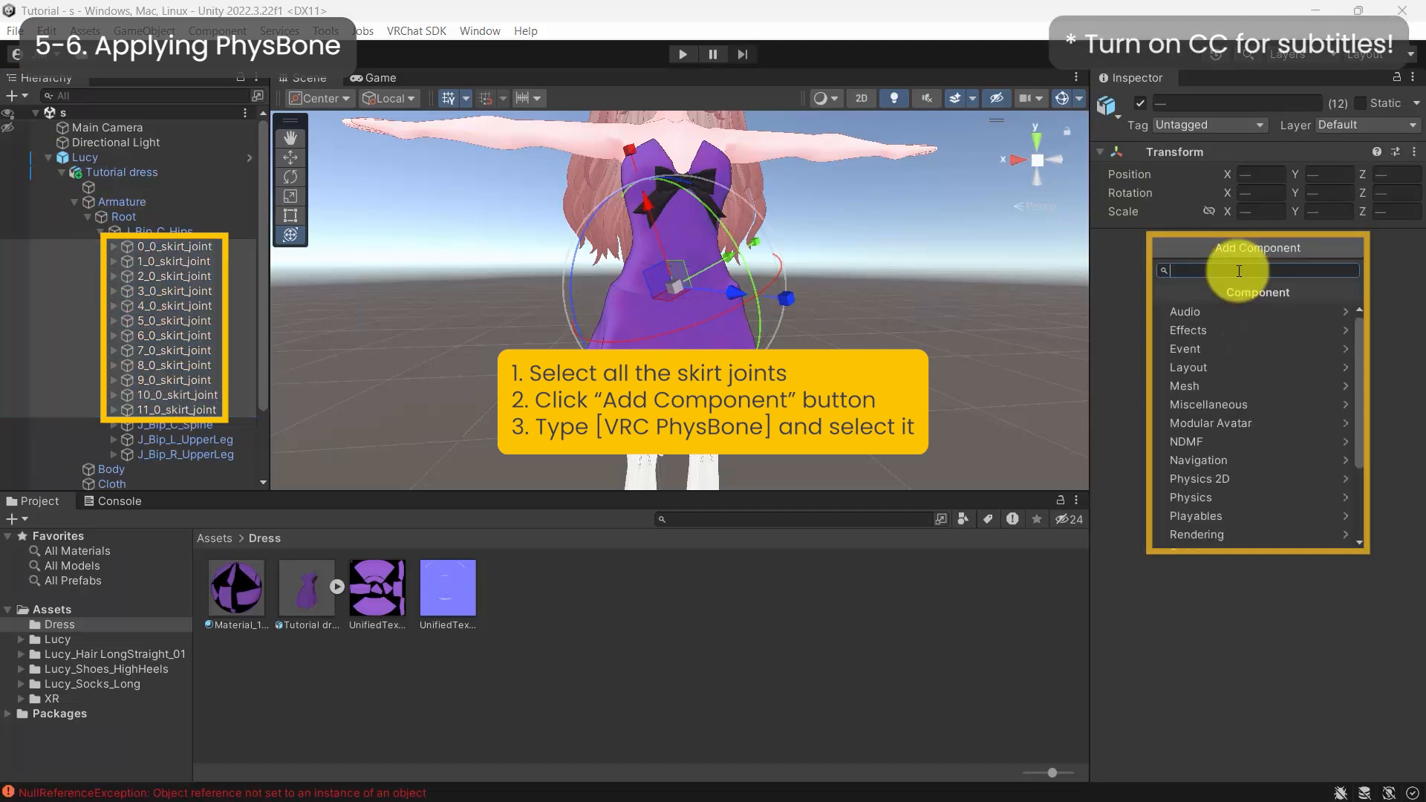
text(vrcphy)
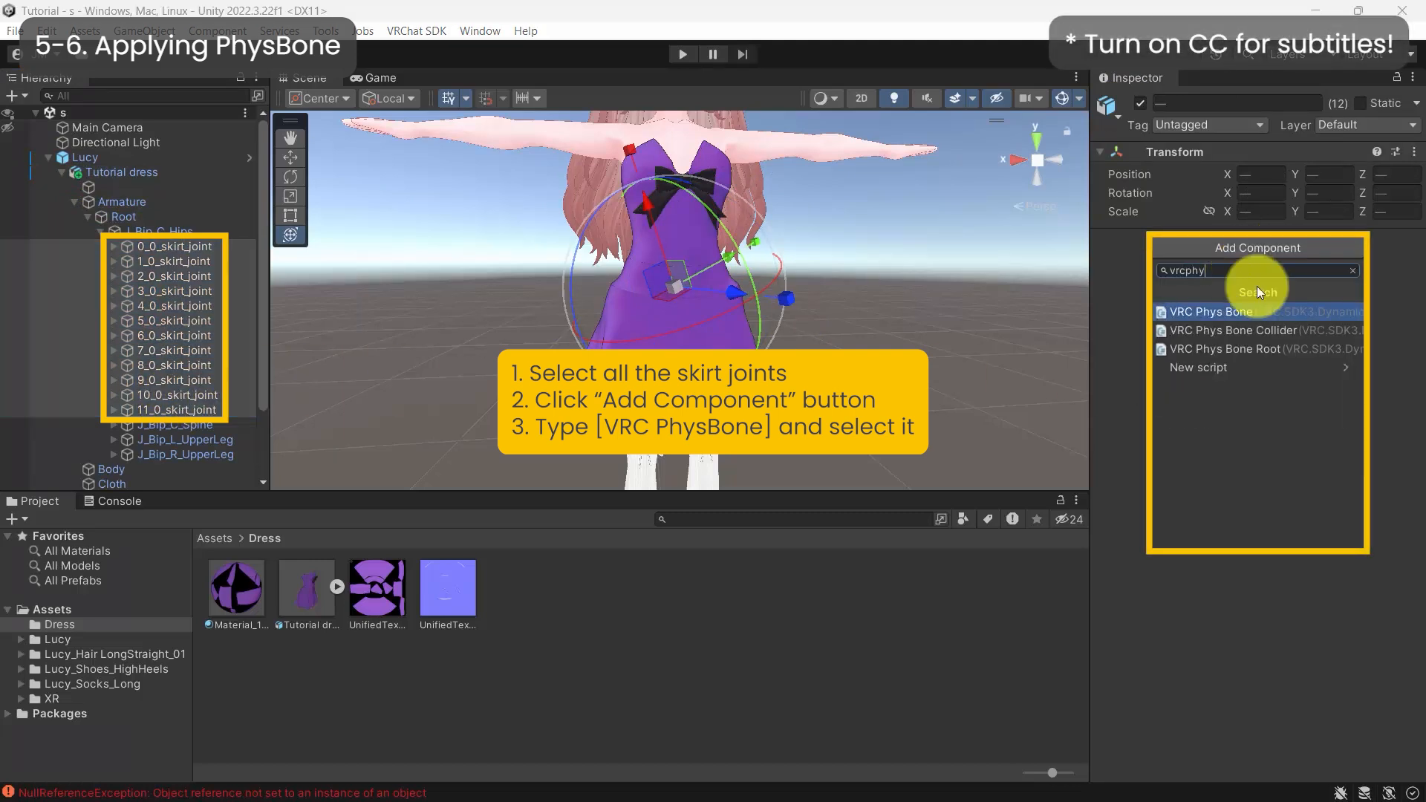
click(1240, 311)
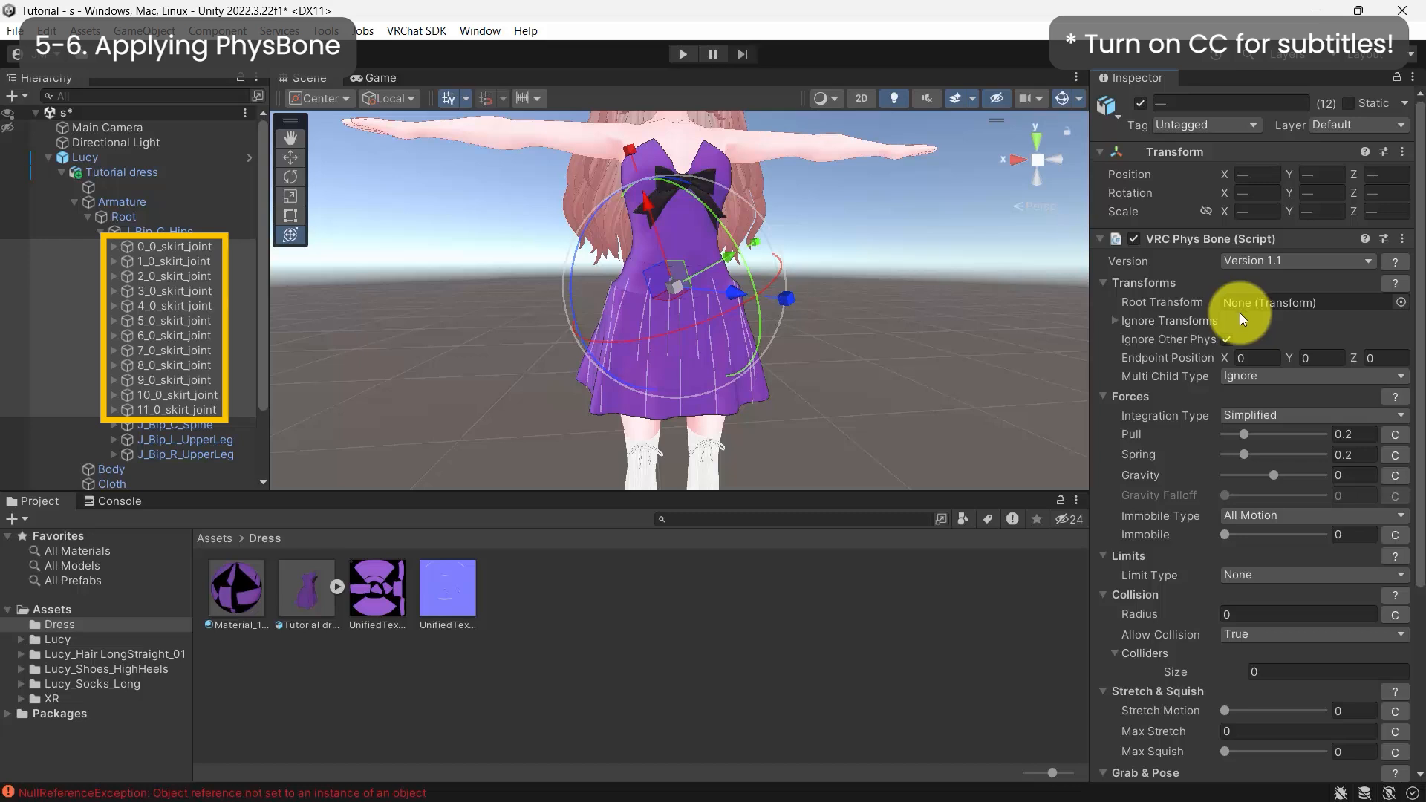
Give the skirt joints' Phys Bones four colliders: J_Bip_C_Hips, J_Bip_L_UpperLeg, J_Bip_R_UpperLeg and J_Bip_C_Chest
scroll(1201, 501, down, 5)
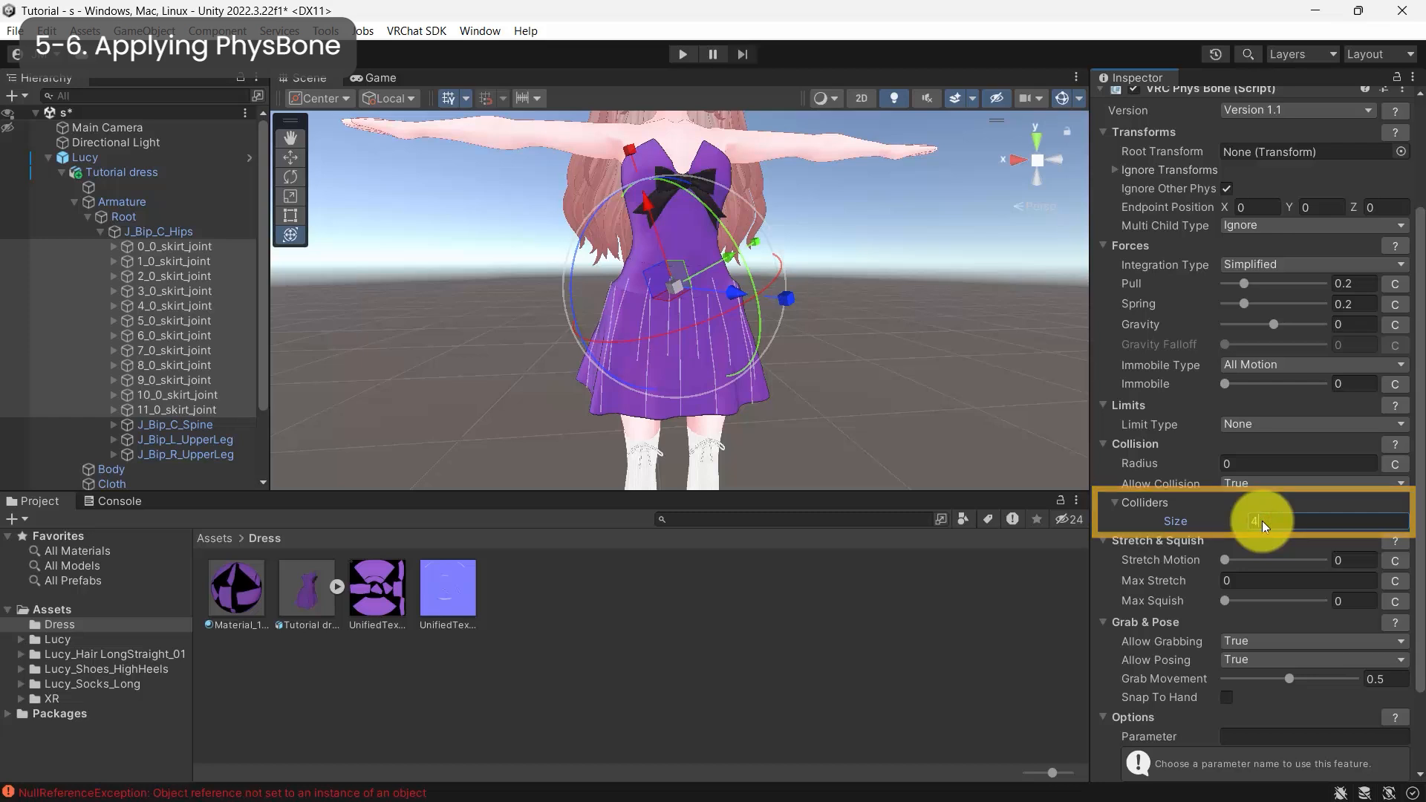
key(Return)
click(1401, 540)
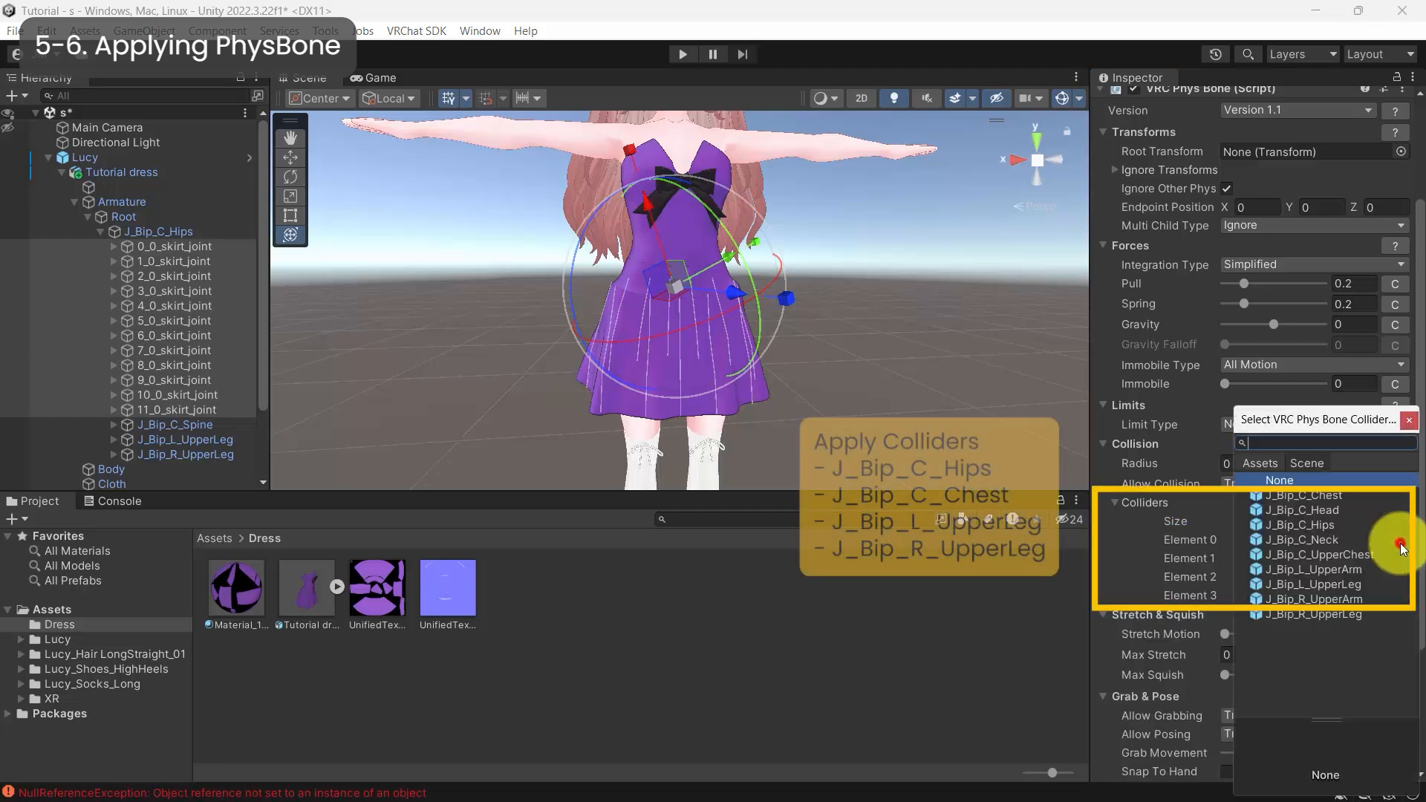
double_click(1319, 523)
click(1399, 558)
double_click(1351, 580)
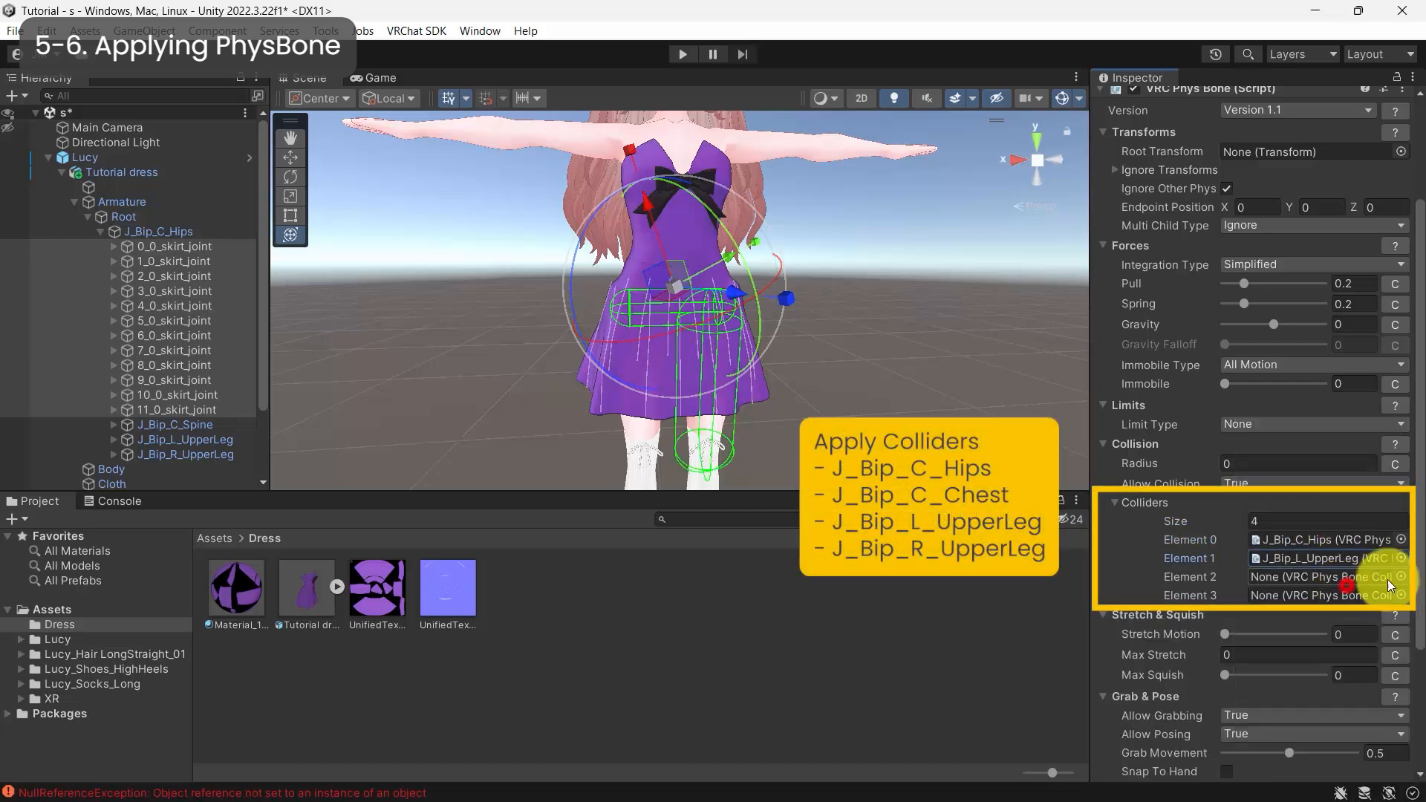
click(1399, 576)
double_click(1344, 613)
click(1399, 595)
double_click(1328, 497)
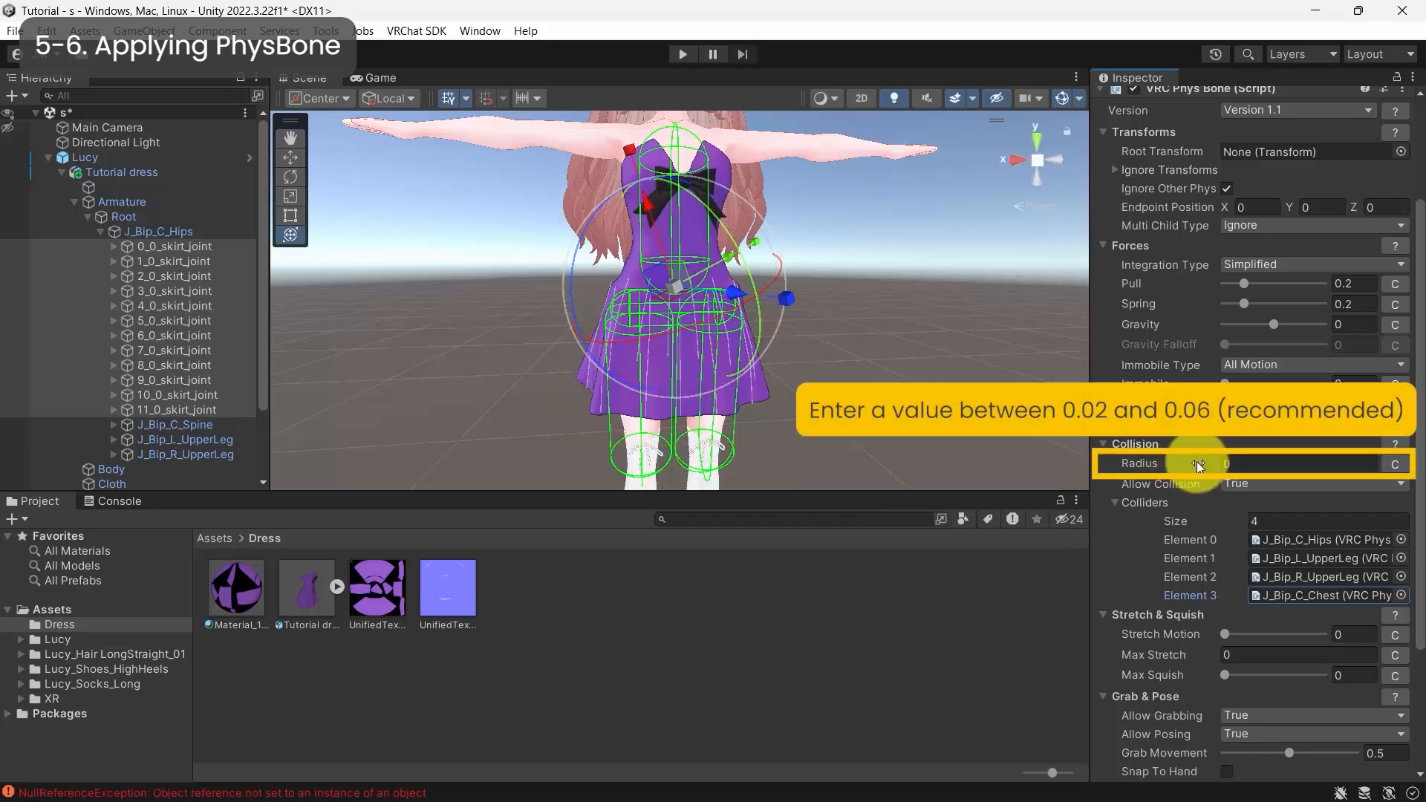
Set the collision radius of the skirt joints' Phys Bones to 0.06
drag(1182, 461, 1186, 466)
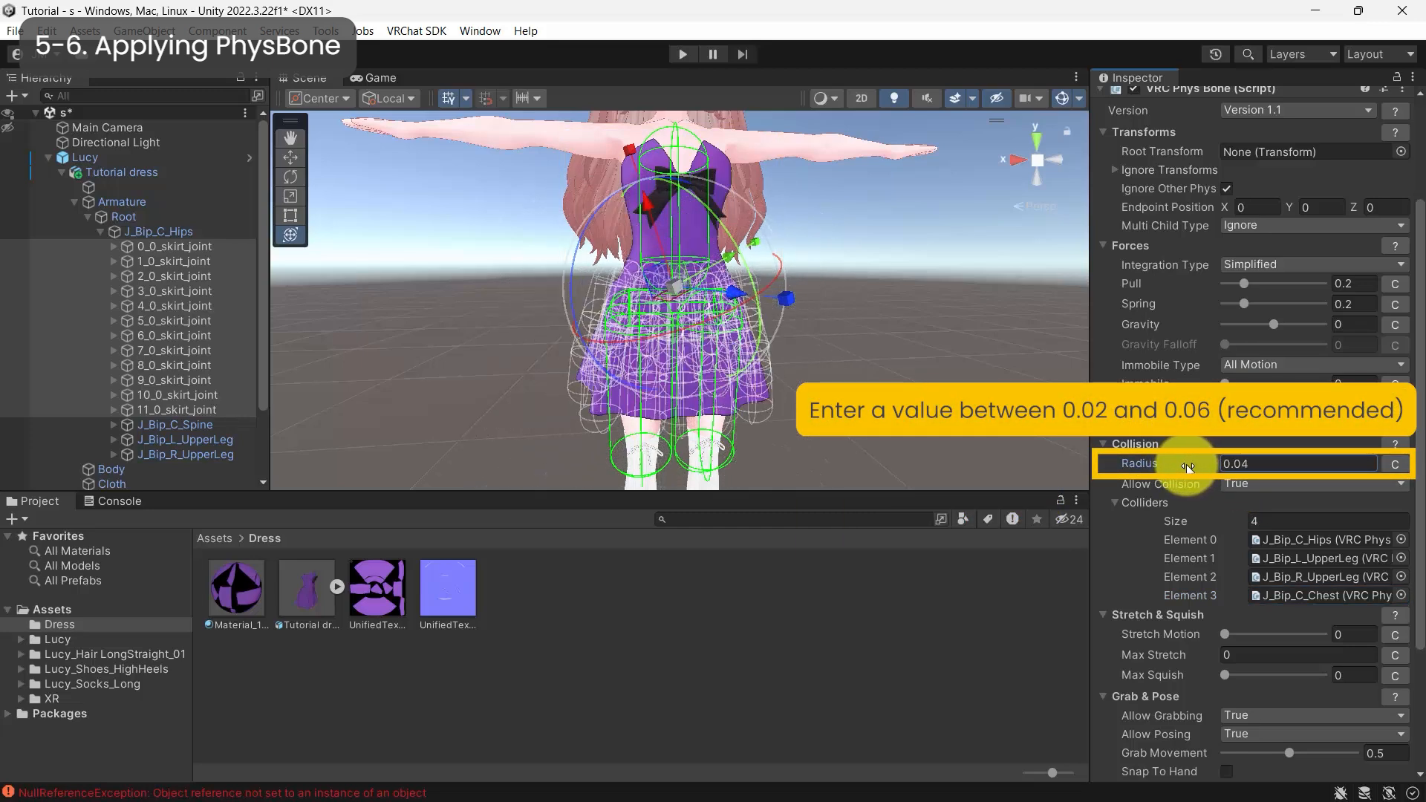
click(1260, 461)
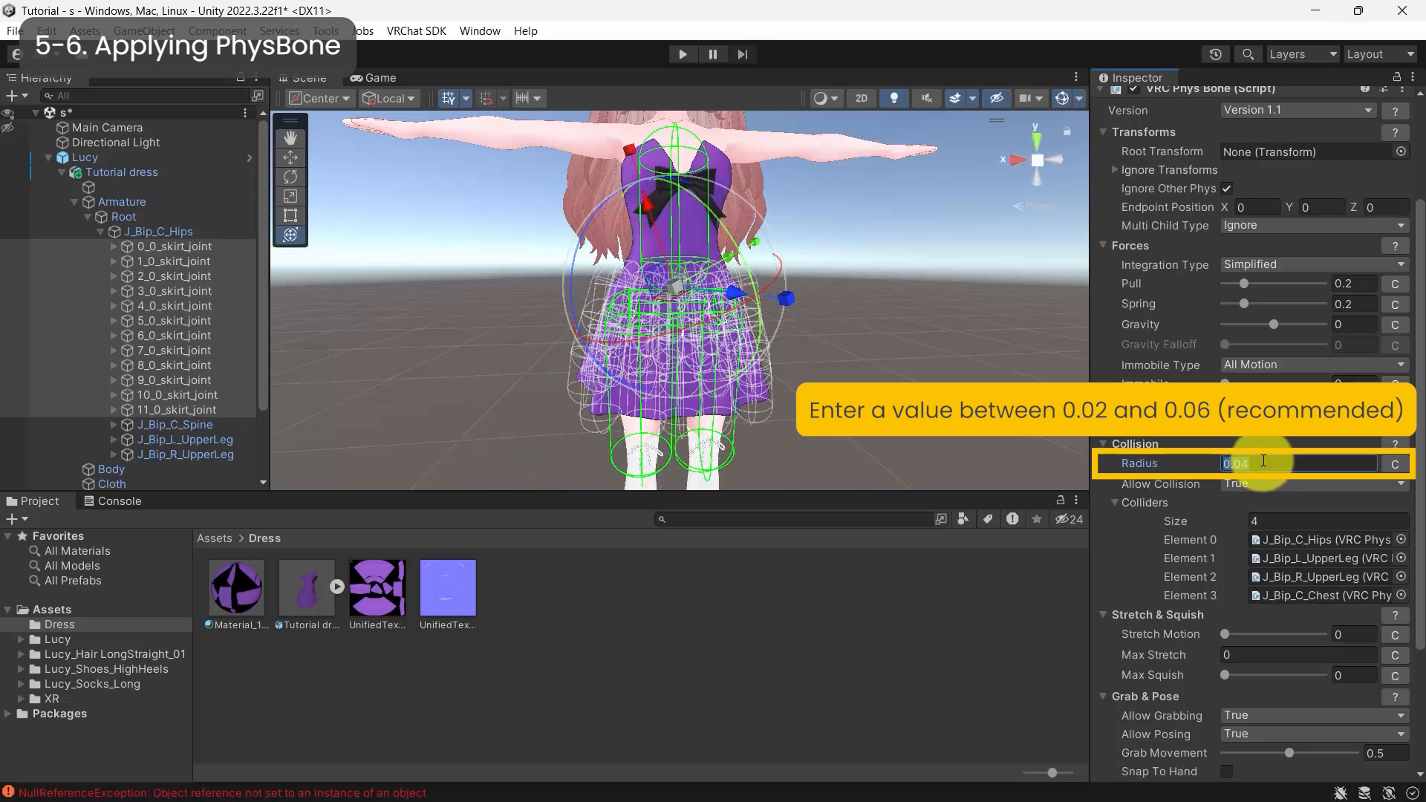
text(.06)
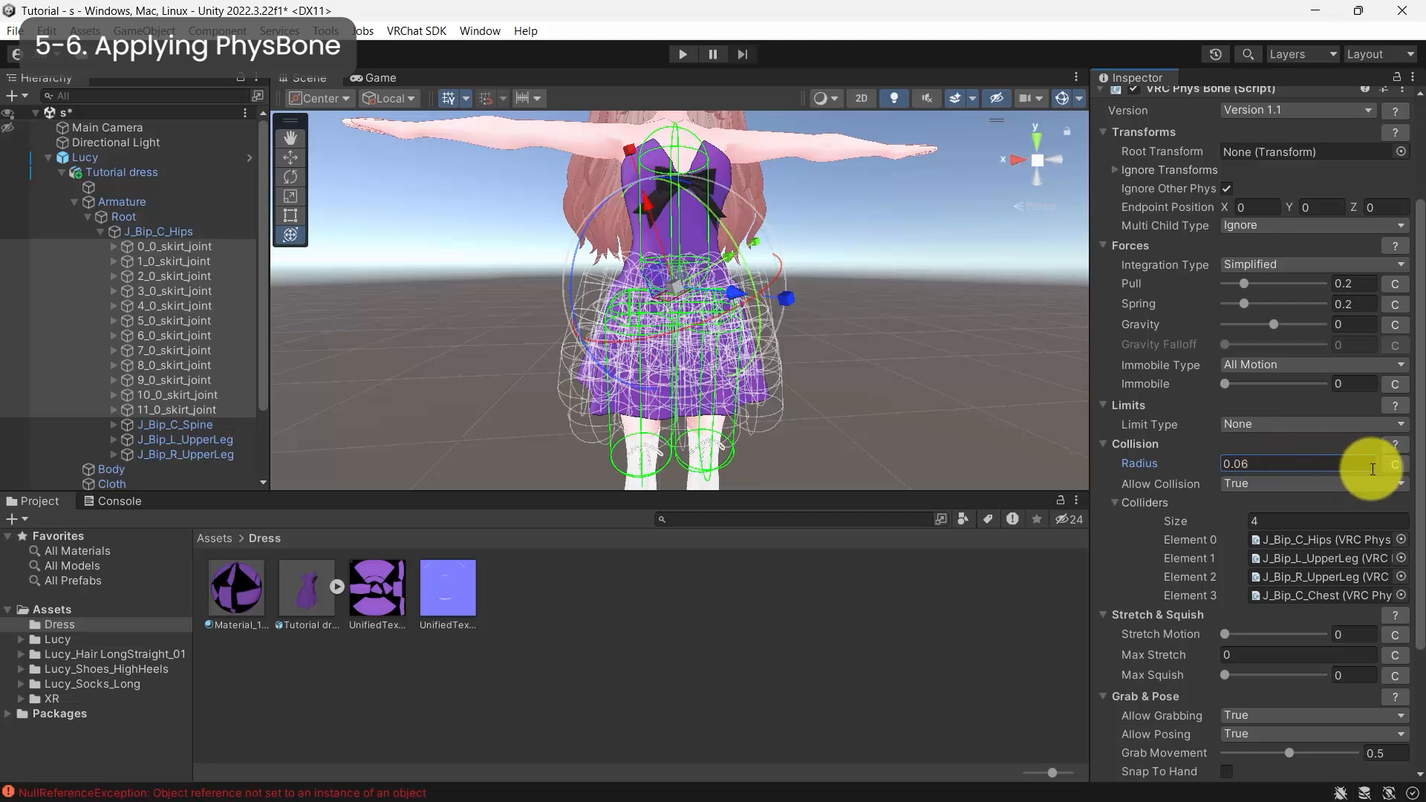
Add a radius curve to the skirt joints' Phys Bones, rising from 0 at the start to 1 at the end with a lowered middle
click(1394, 465)
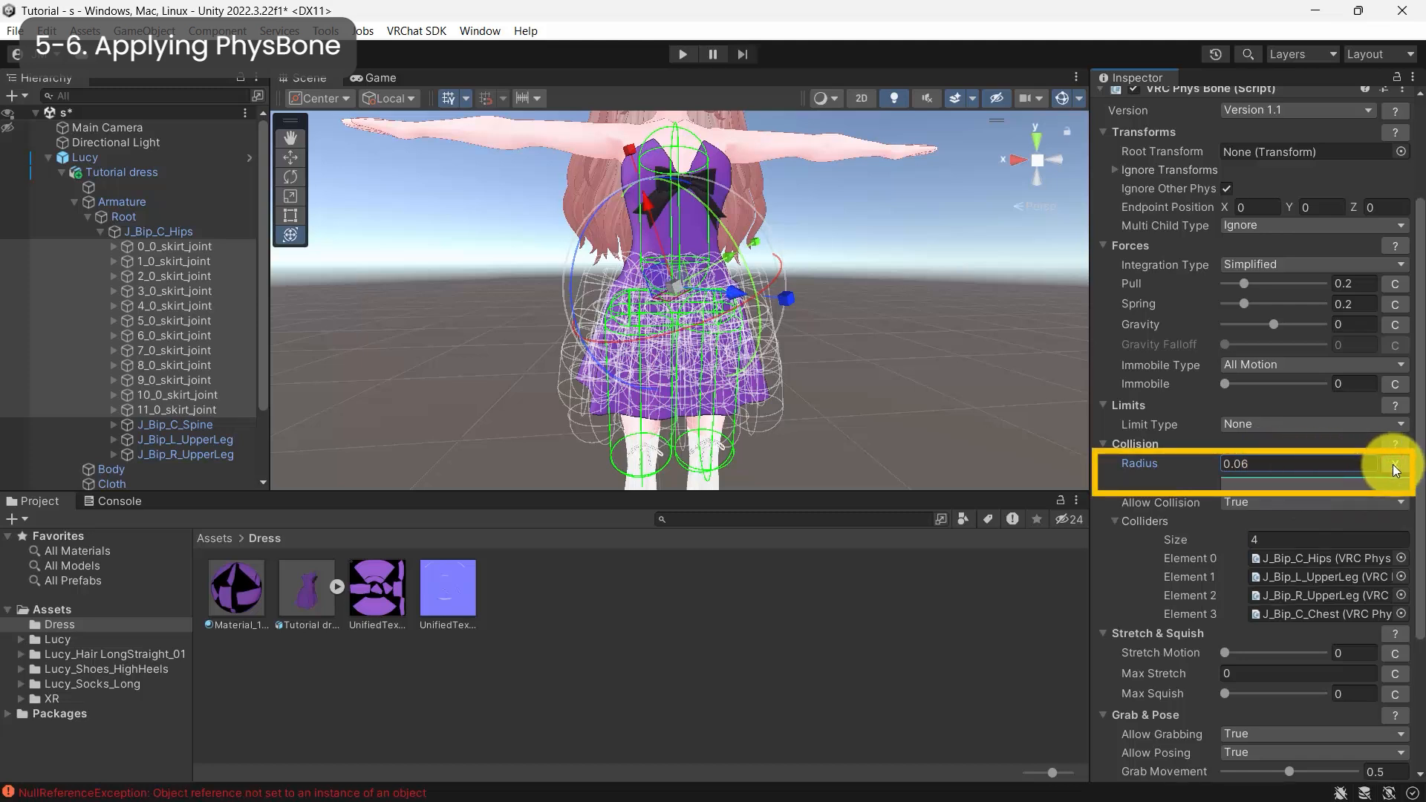
click(1313, 484)
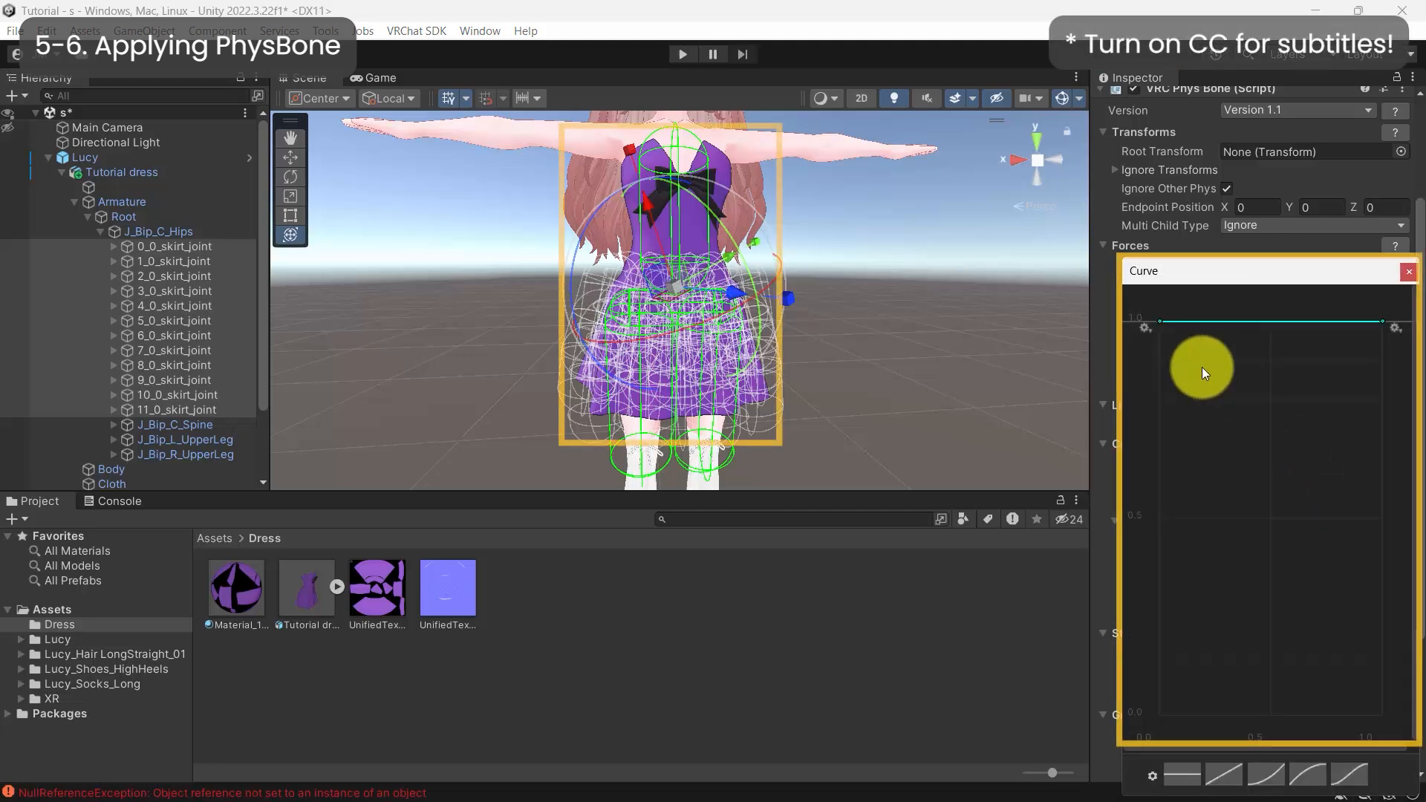
drag(1158, 321, 1139, 754)
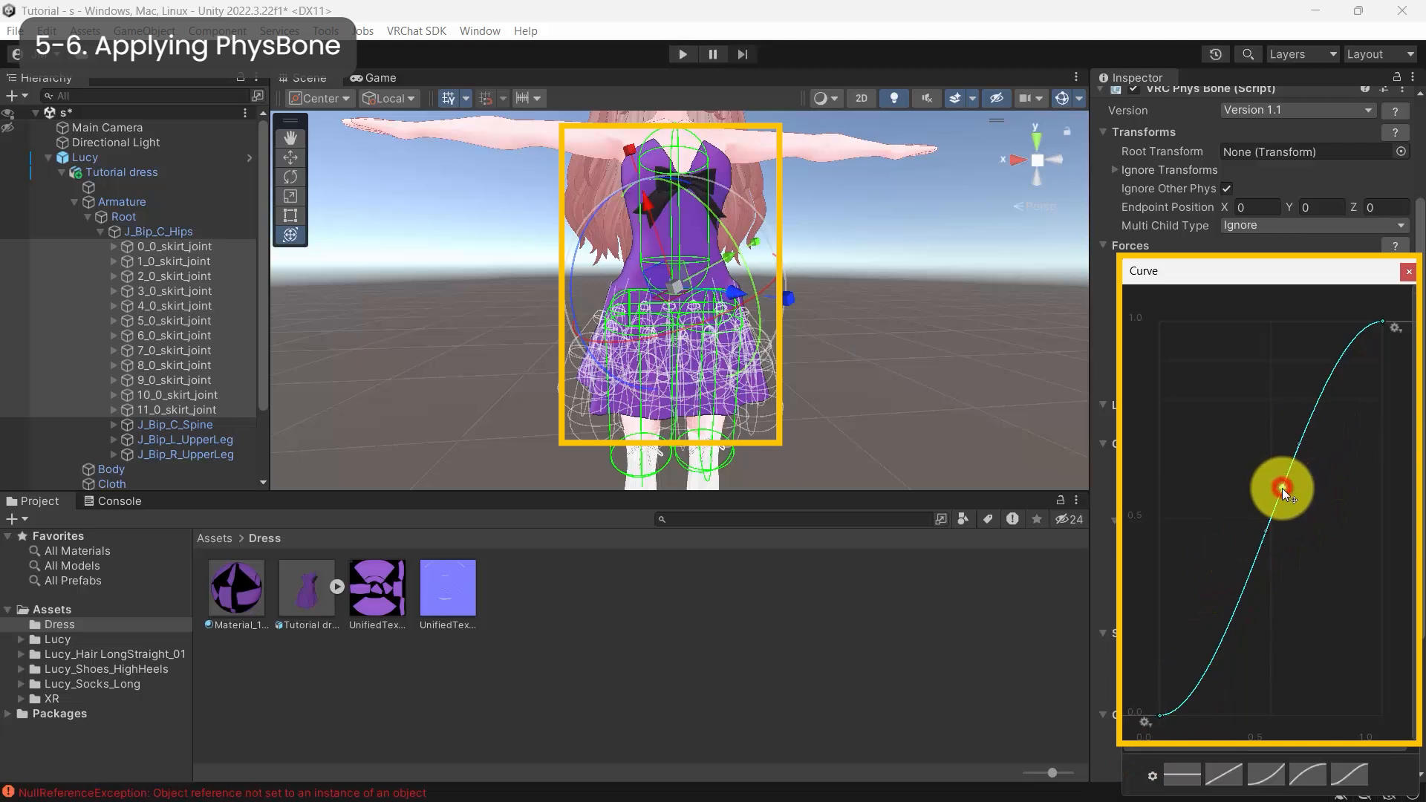
drag(1284, 488, 1259, 595)
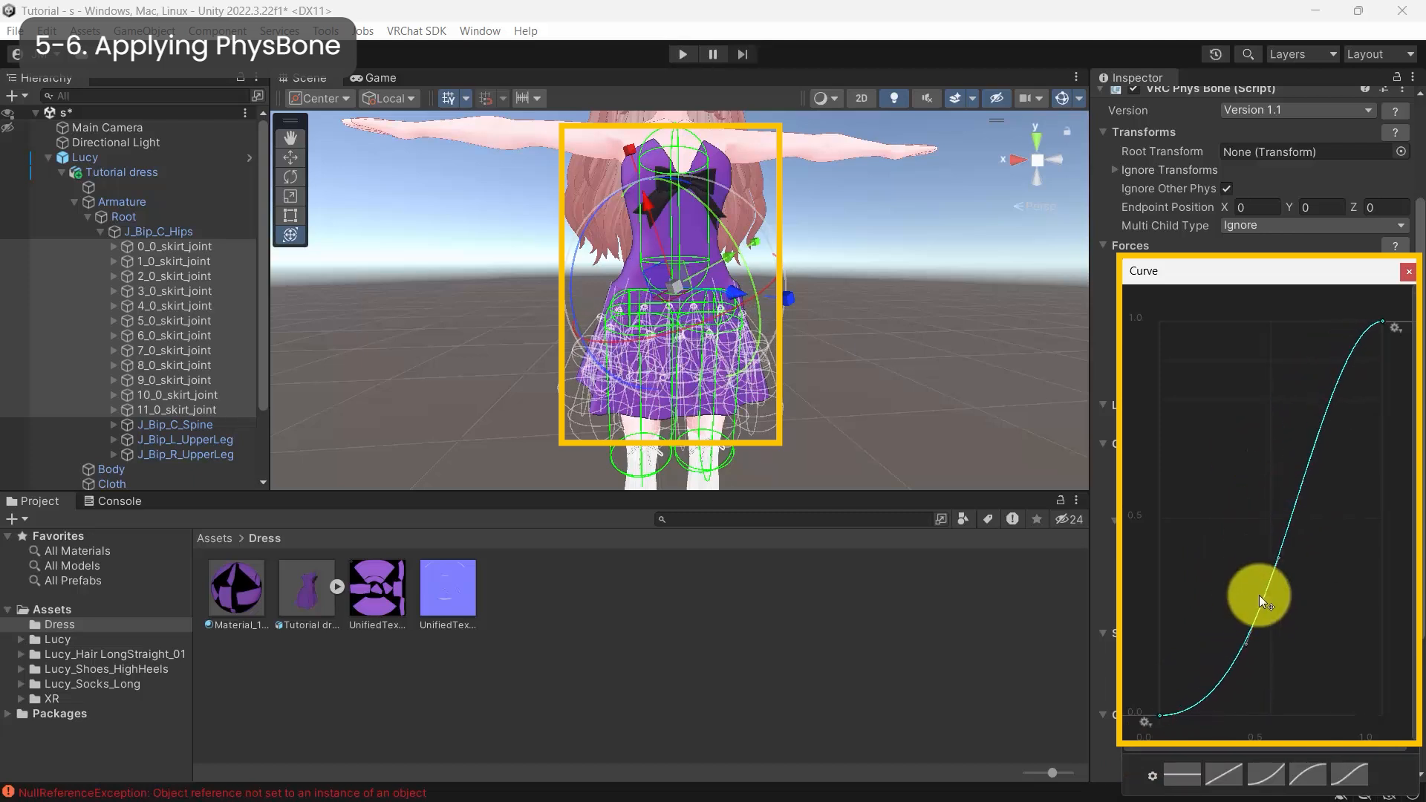
click(1408, 271)
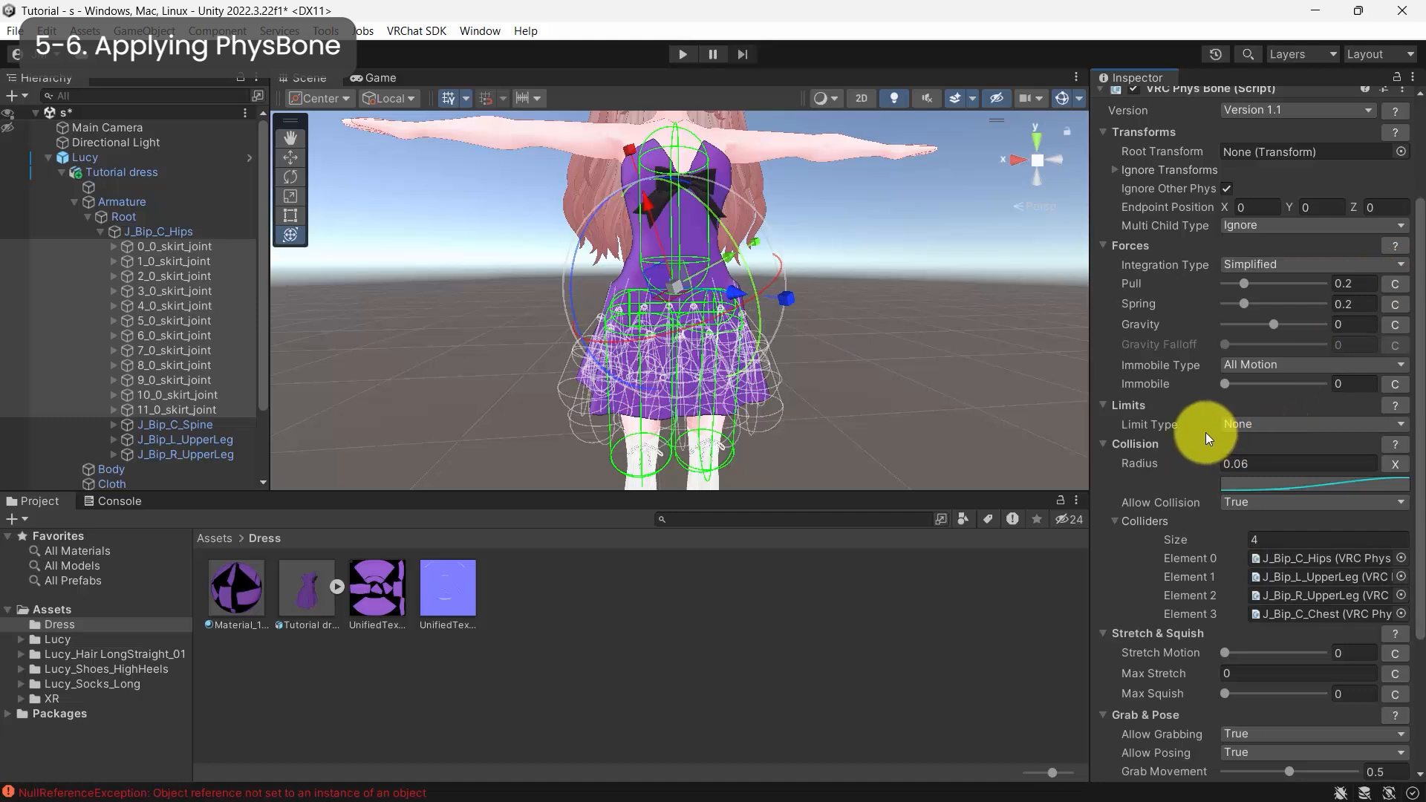
Limit the skirt joints' Phys Bones by Angle with a Max Angle of 50
click(1247, 426)
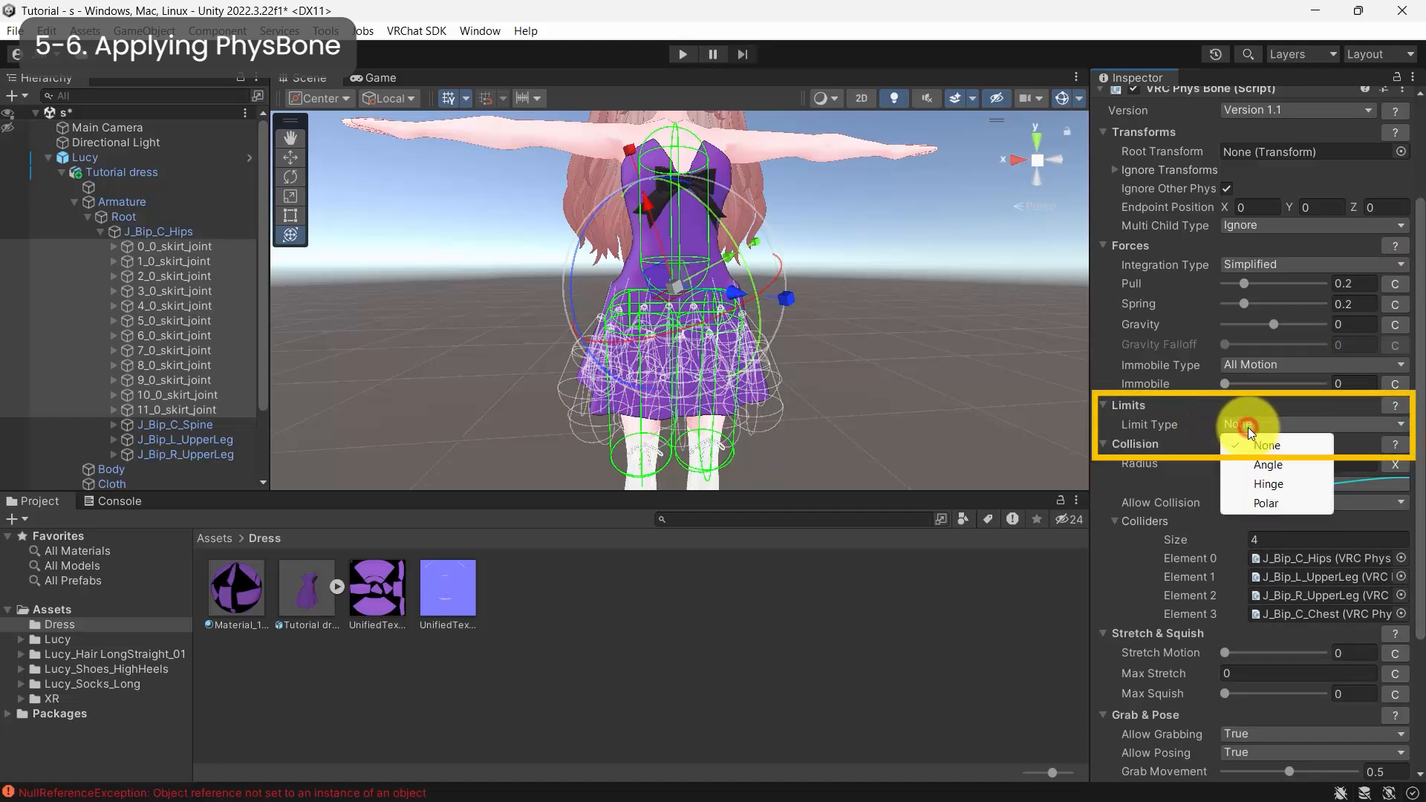
click(1285, 464)
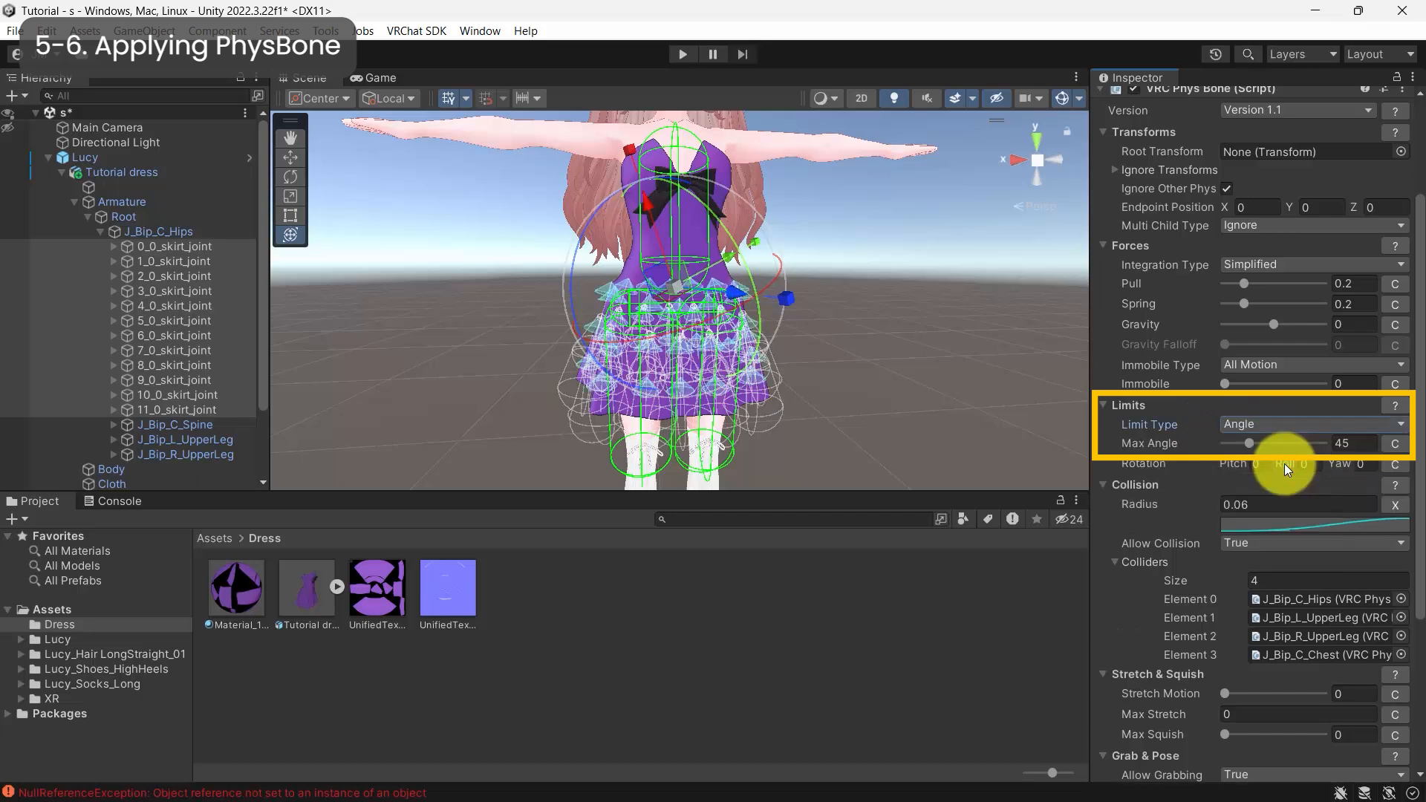
click(1350, 443)
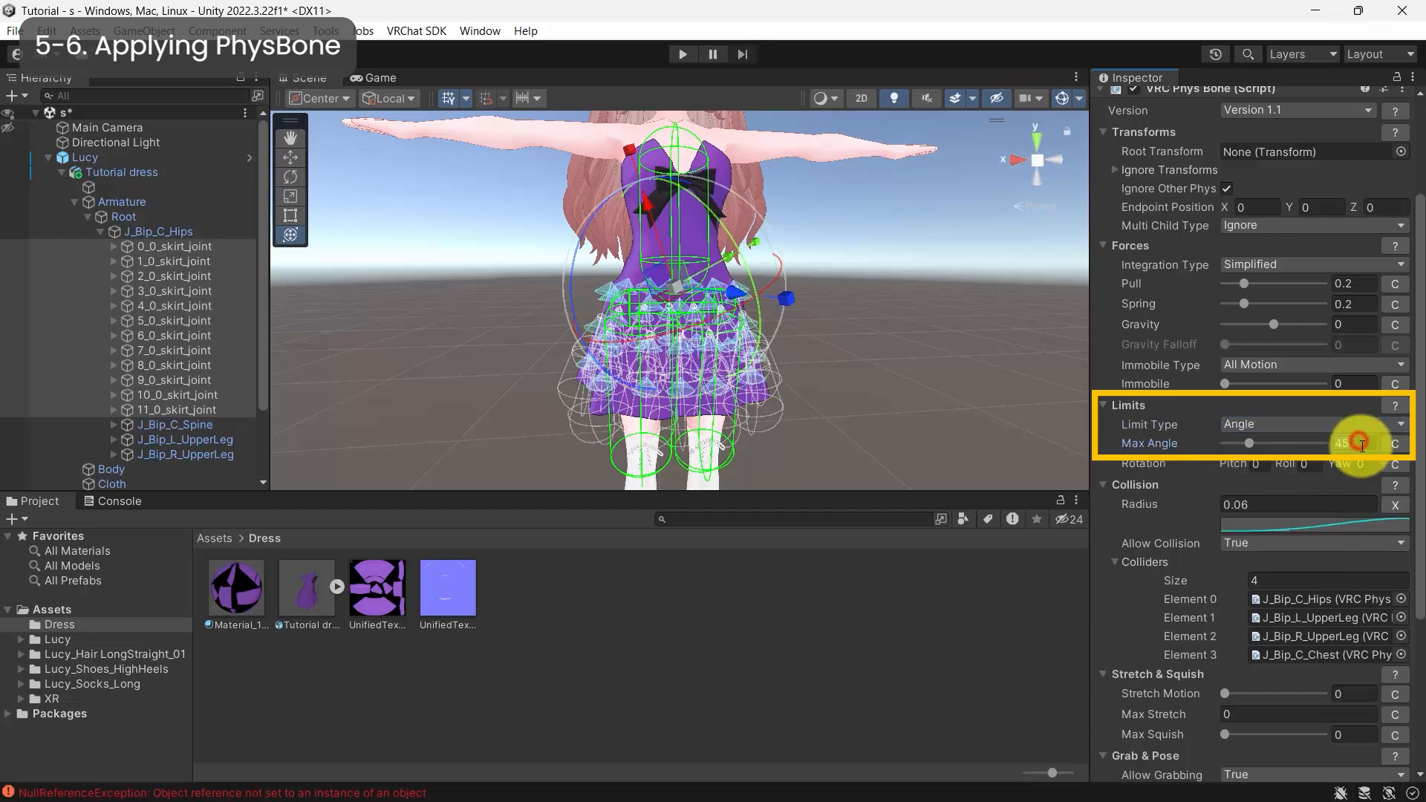
text(50)
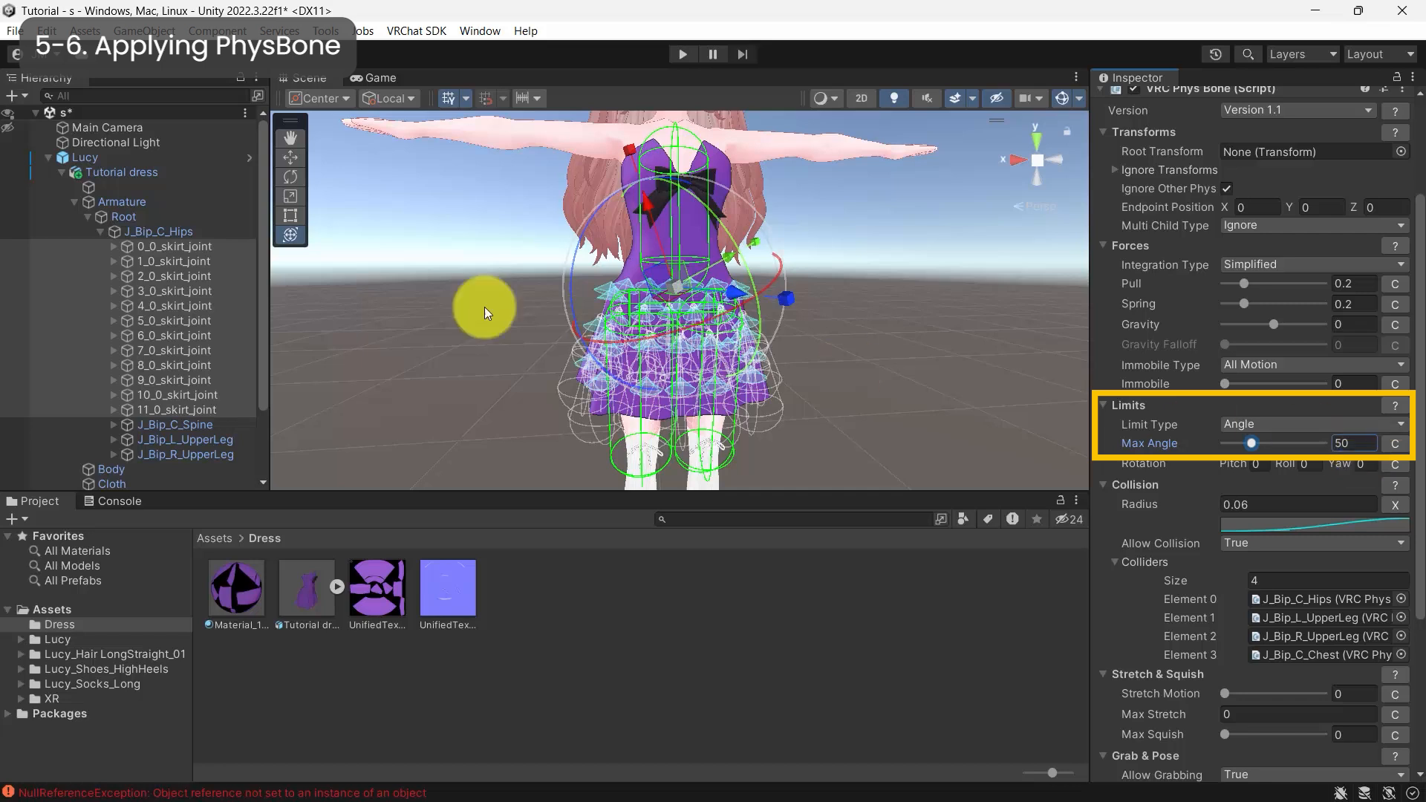
Set the Max Angle of only 0_0_skirt_joint and 6_0_skirt_joint to 20
click(169, 246)
ctrl+click(169, 333)
click(1353, 445)
text(20)
key(Return)
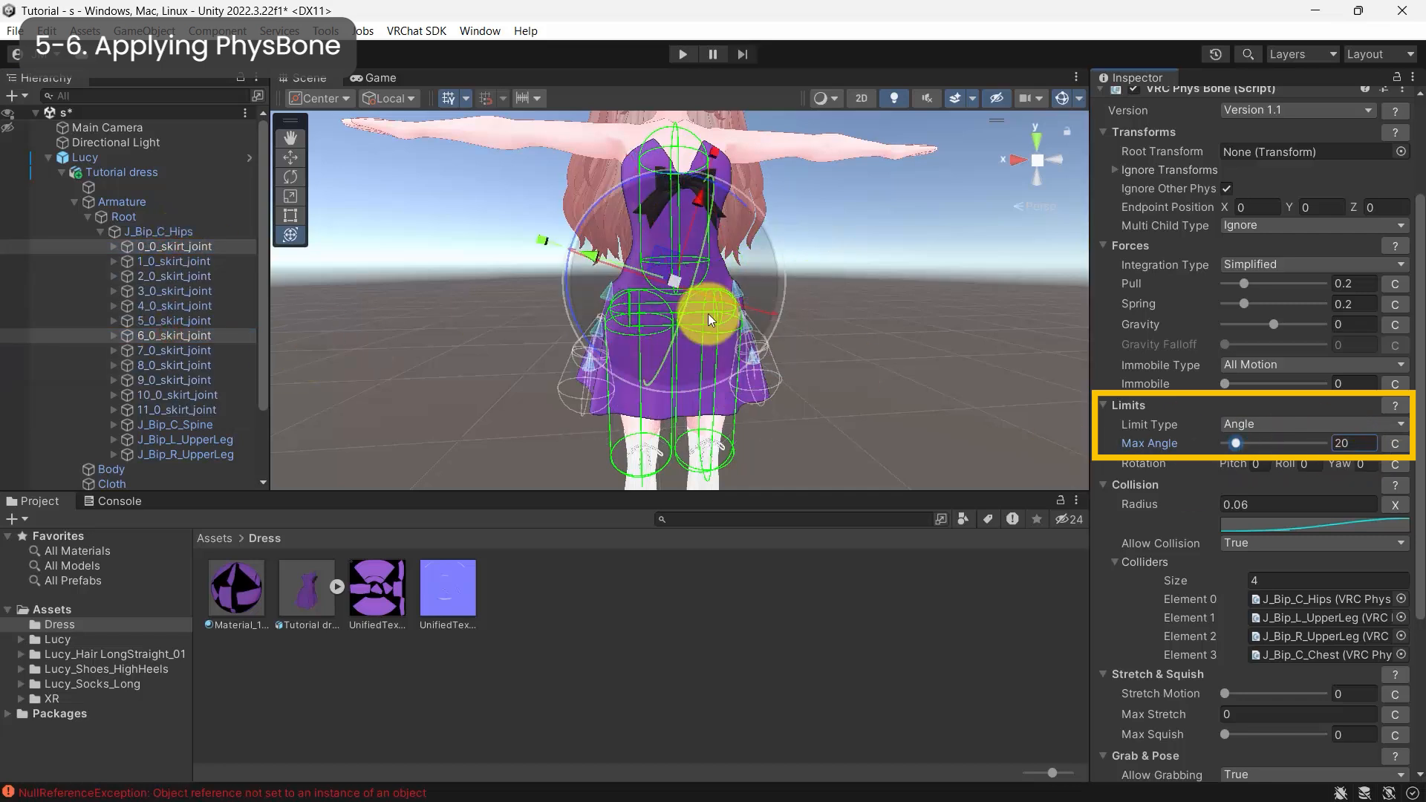
Set Spring to 0.4 and Gravity to 0.6 on all skirt joints, 0_0_skirt_joint through 11_0_skirt_joint
click(180, 249)
shift+click(180, 407)
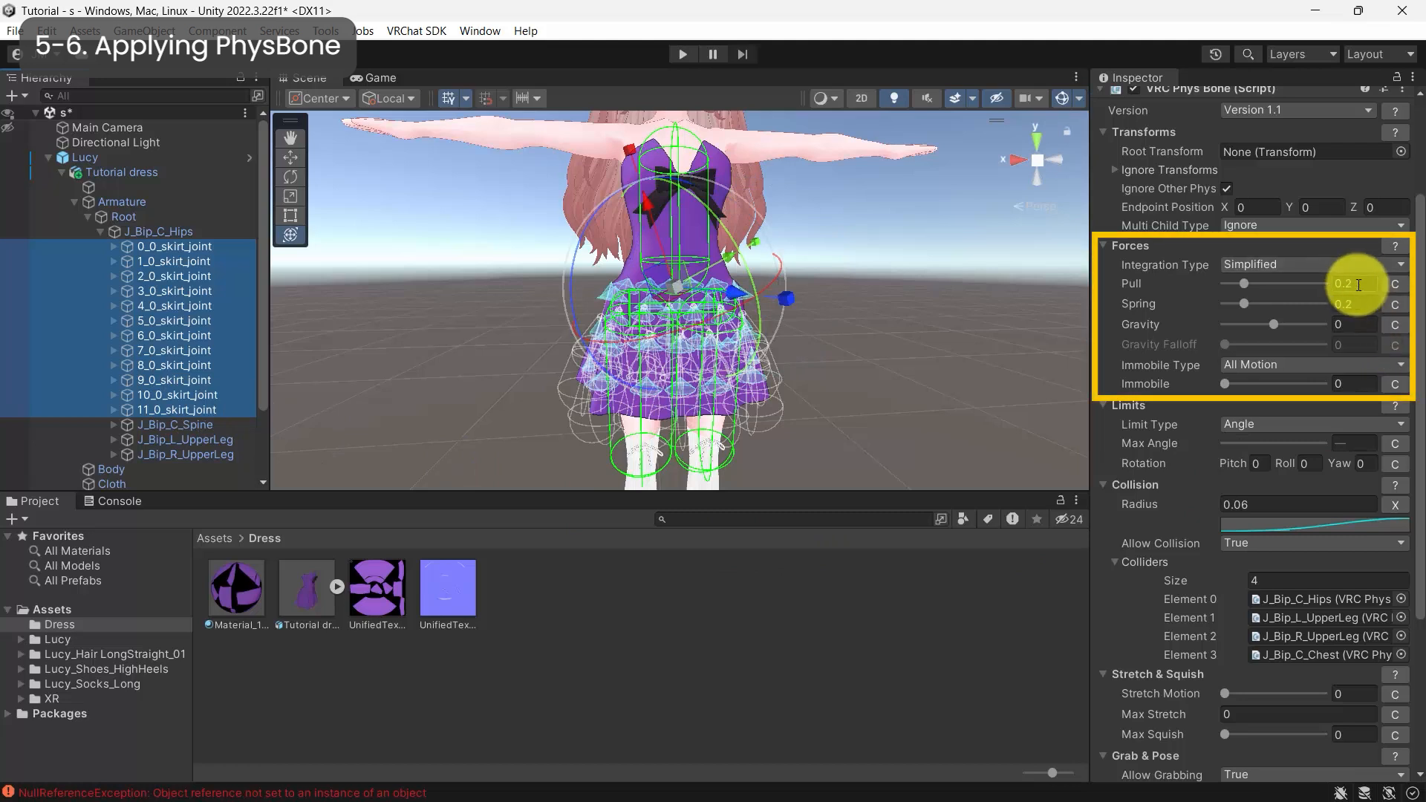
drag(1243, 304, 1257, 304)
click(1369, 304)
text(0.4)
key(Return)
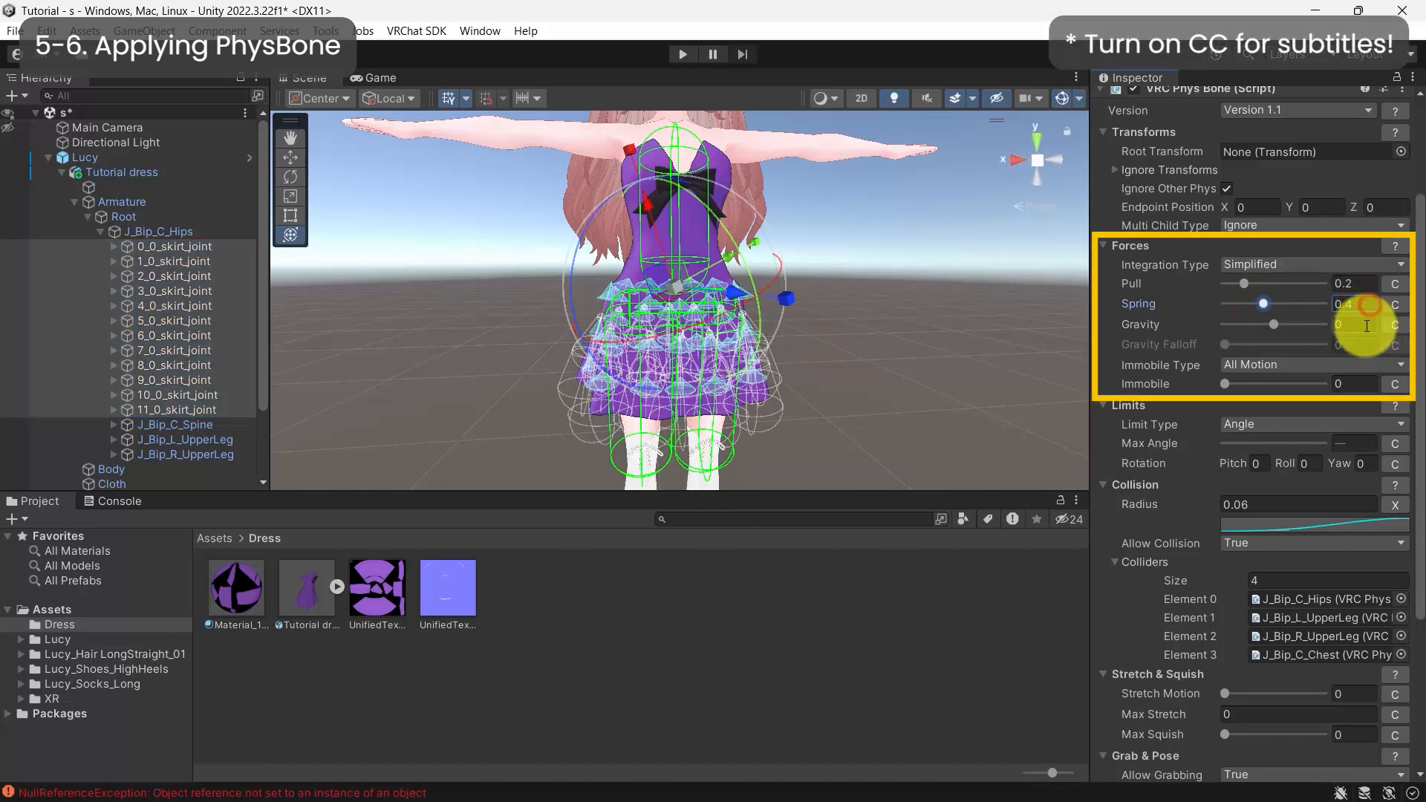
click(1365, 330)
text(0.6)
key(Return)
Test the skirt physics in Play mode by moving the Lucy avatar around the scene, and stop playing
click(683, 54)
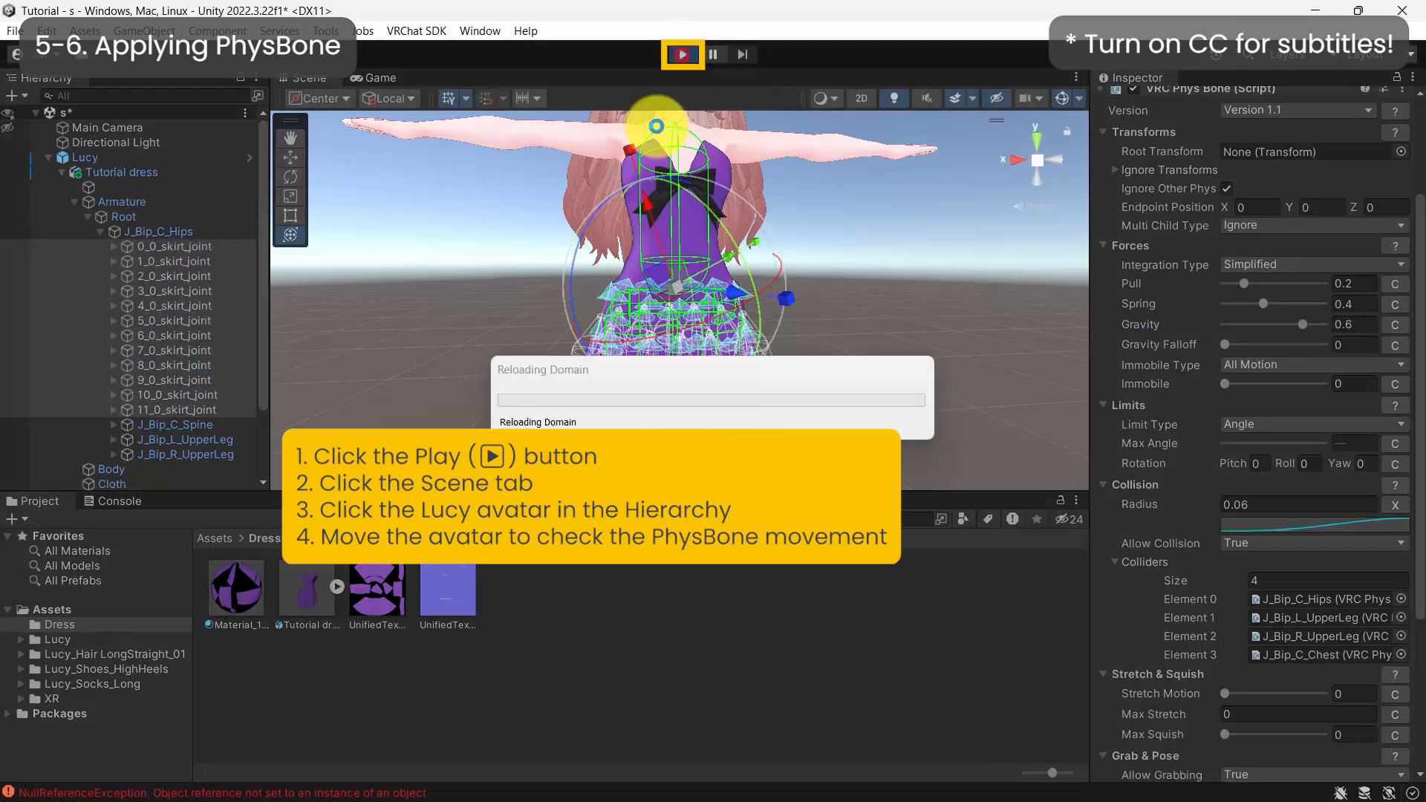
click(96, 141)
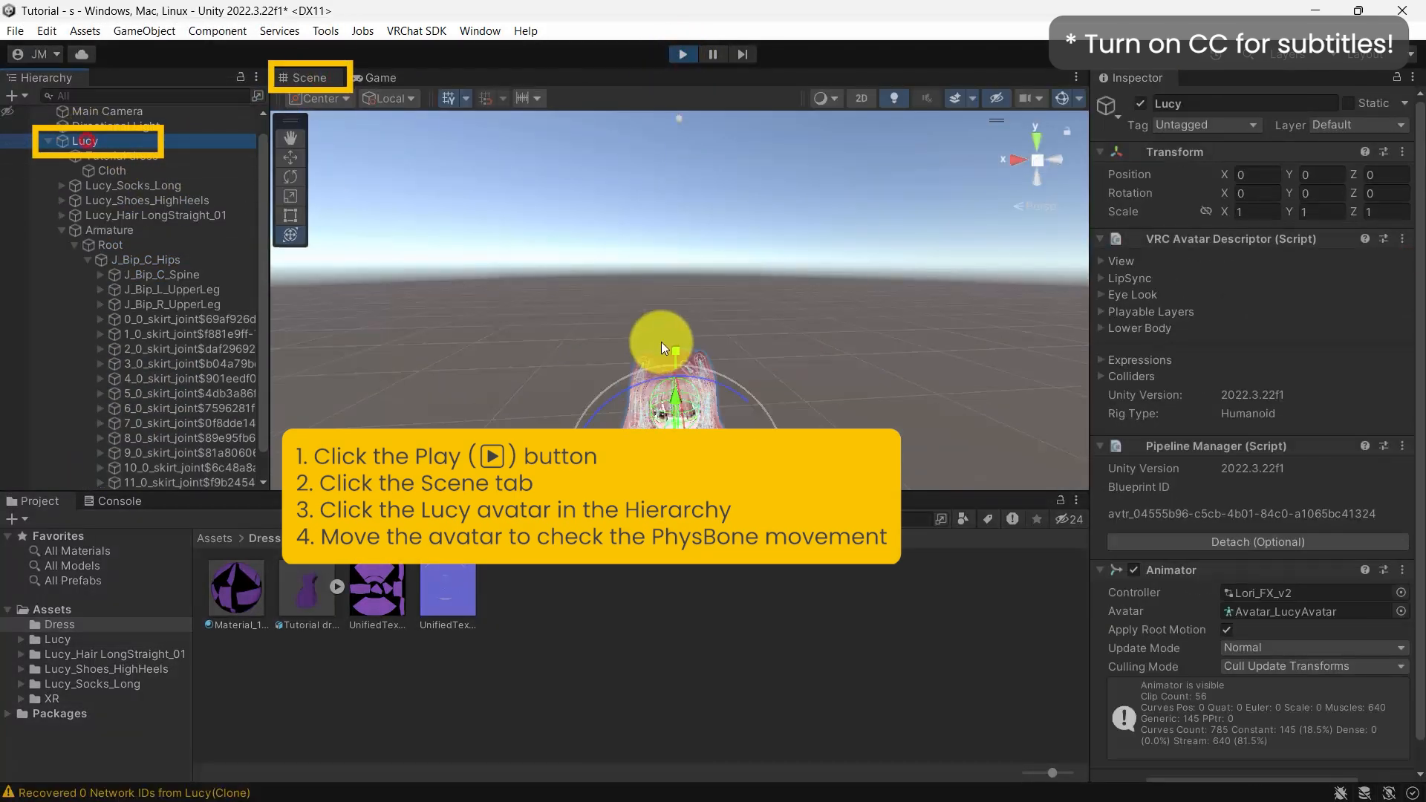
drag(694, 279, 548, 216)
click(681, 57)
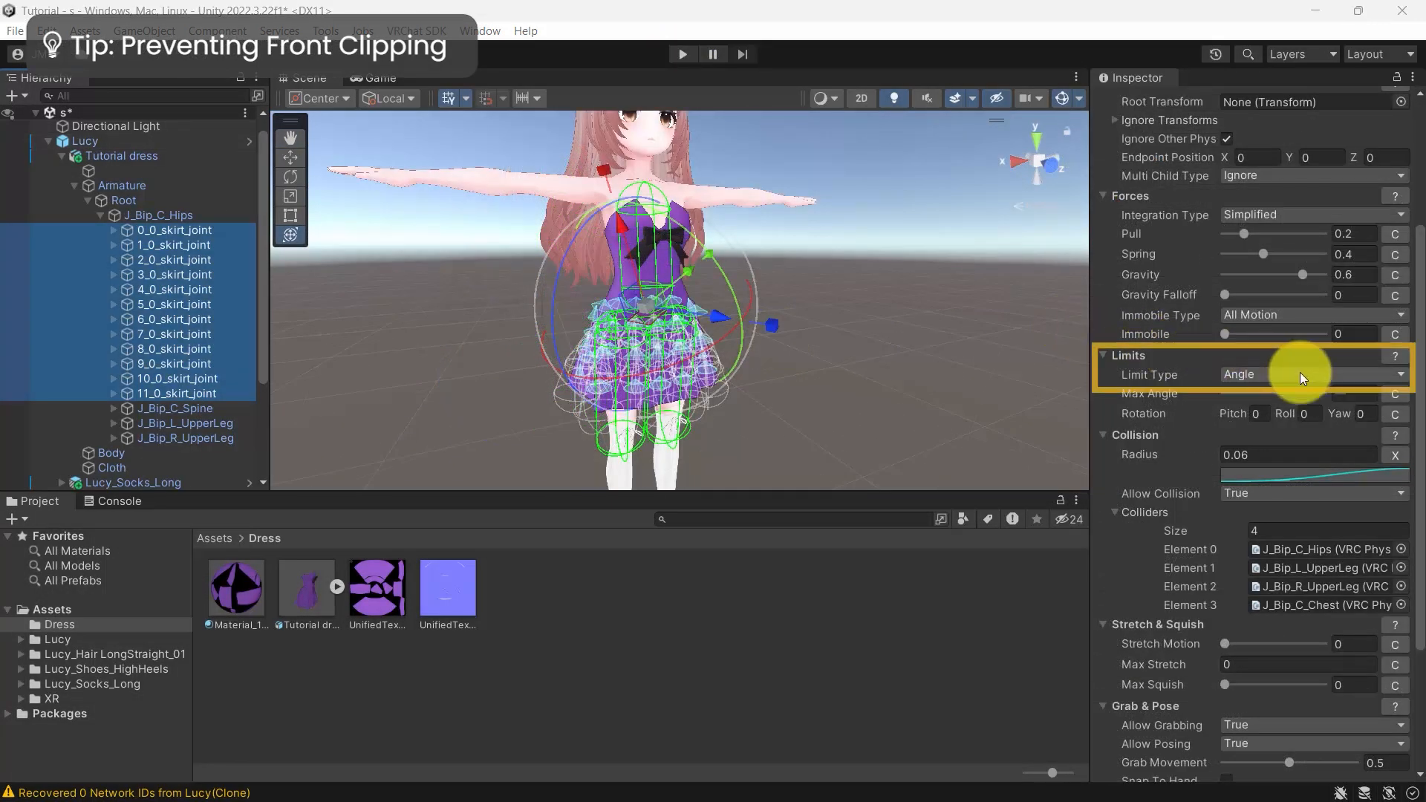
Change the Limit Type of all skirt joints' Phys Bones to Hinge and adjust their Max Angle
click(1299, 374)
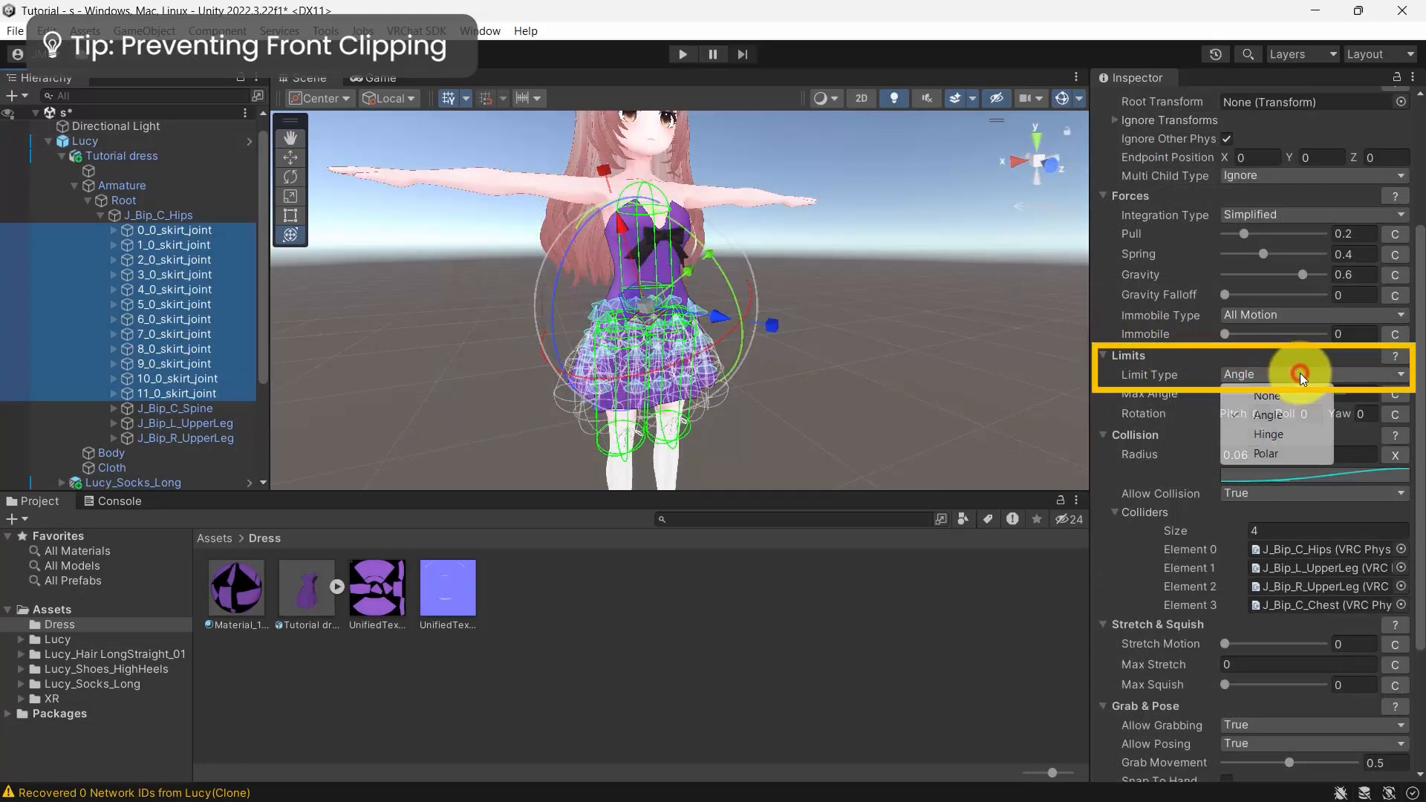
click(1294, 435)
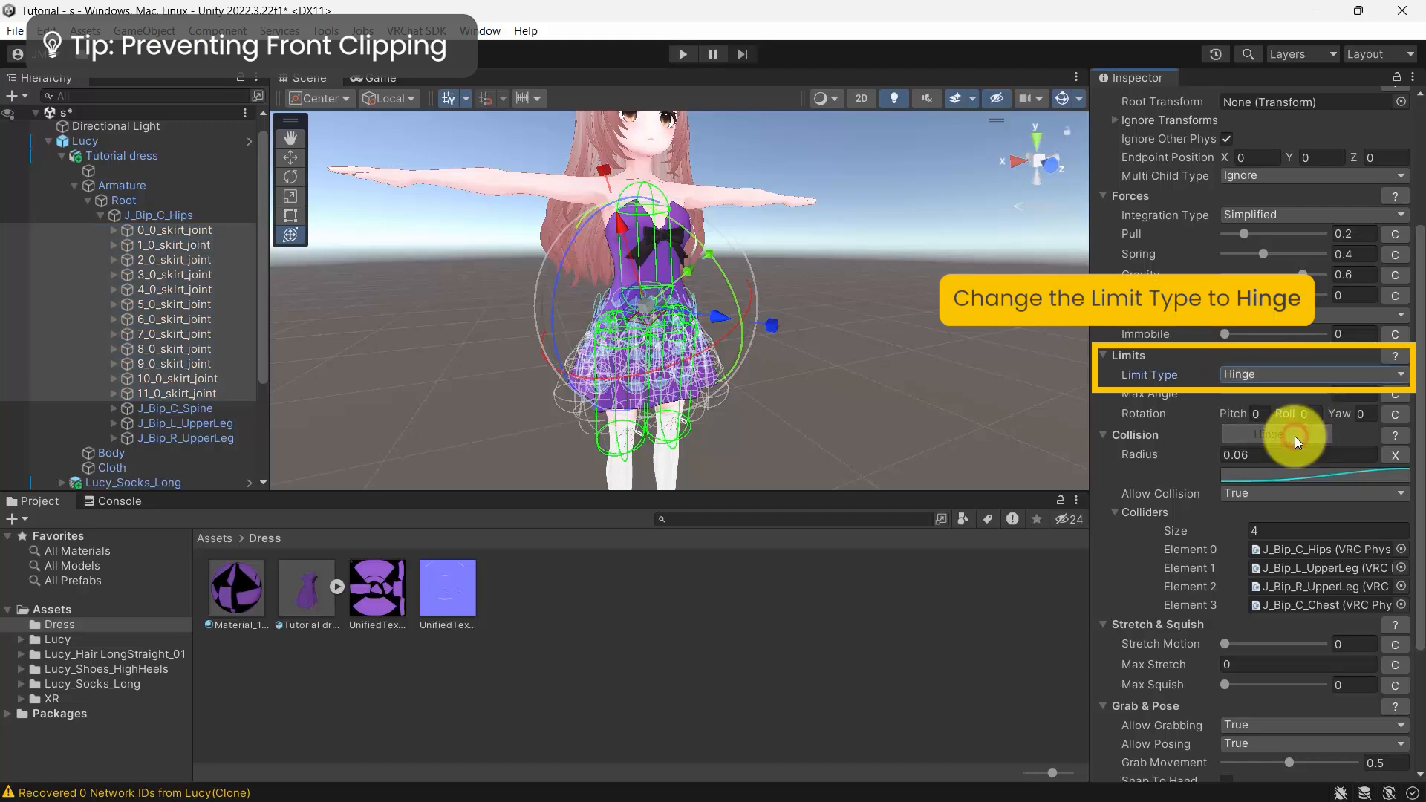
scroll(620, 371, up, 5)
scroll(673, 345, up, 5)
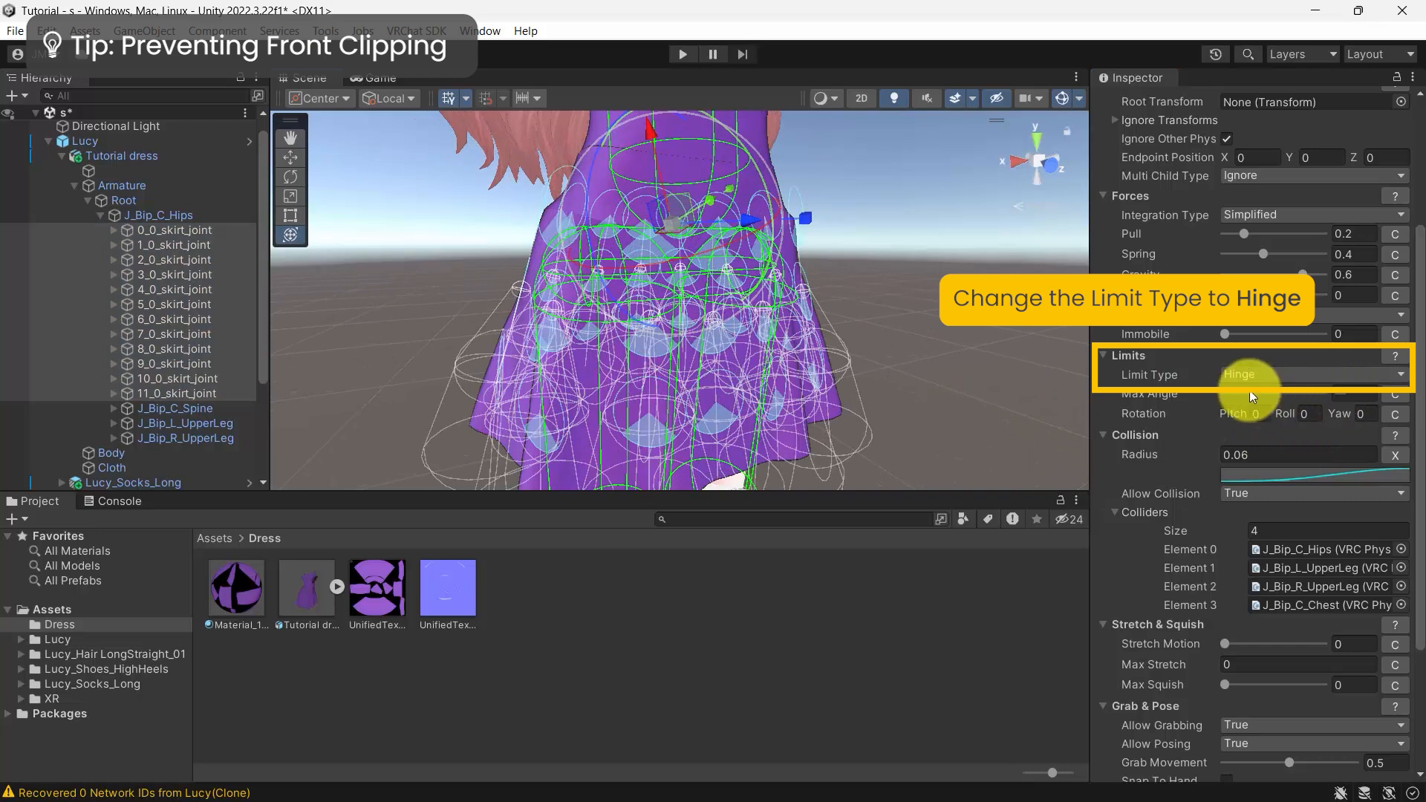
mouse_move(1231, 394)
mouse_down()
mouse_move(1272, 395)
mouse_move(1241, 399)
mouse_move(1255, 403)
mouse_up()
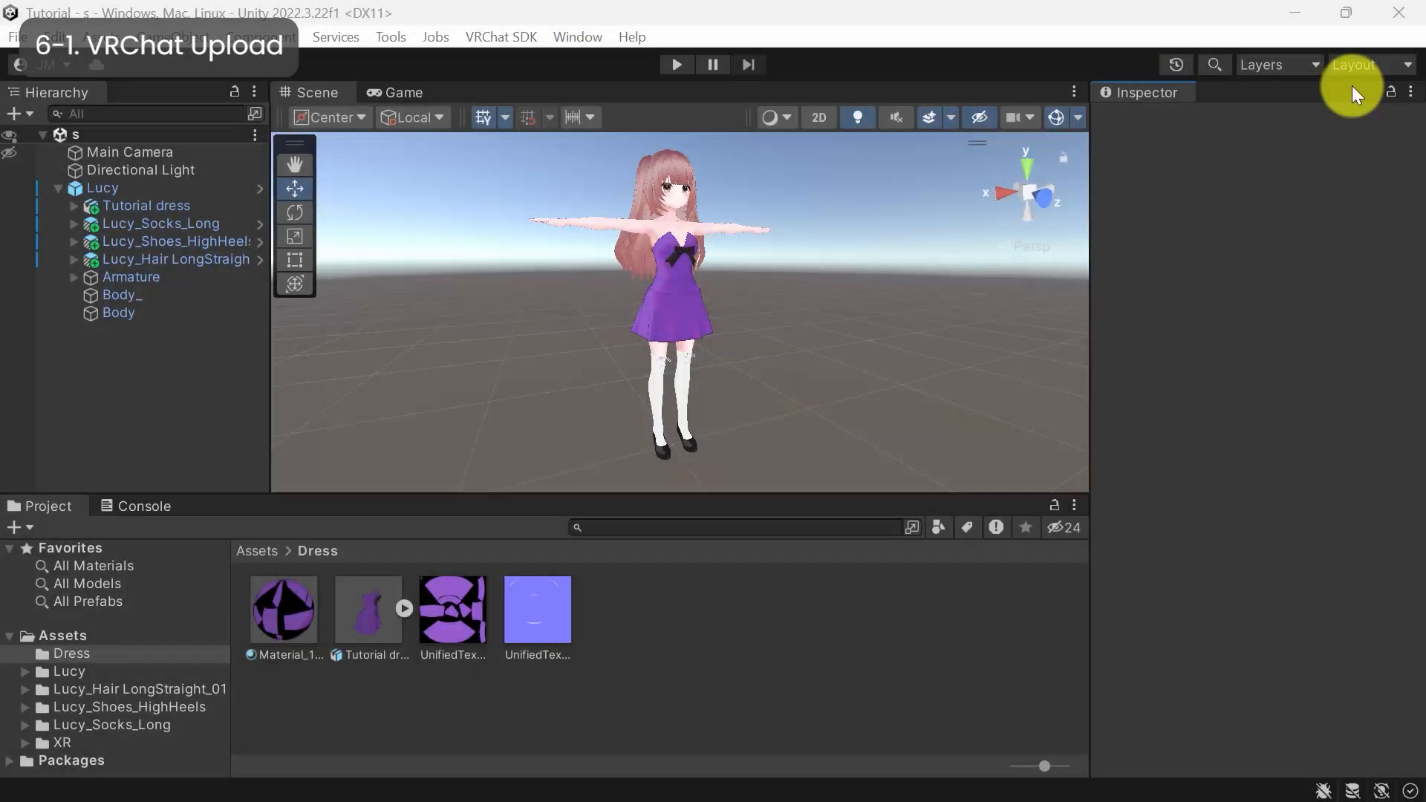
Open the VRChat SDK control panel and sign in with the account's username or e-mail and the account password
click(498, 35)
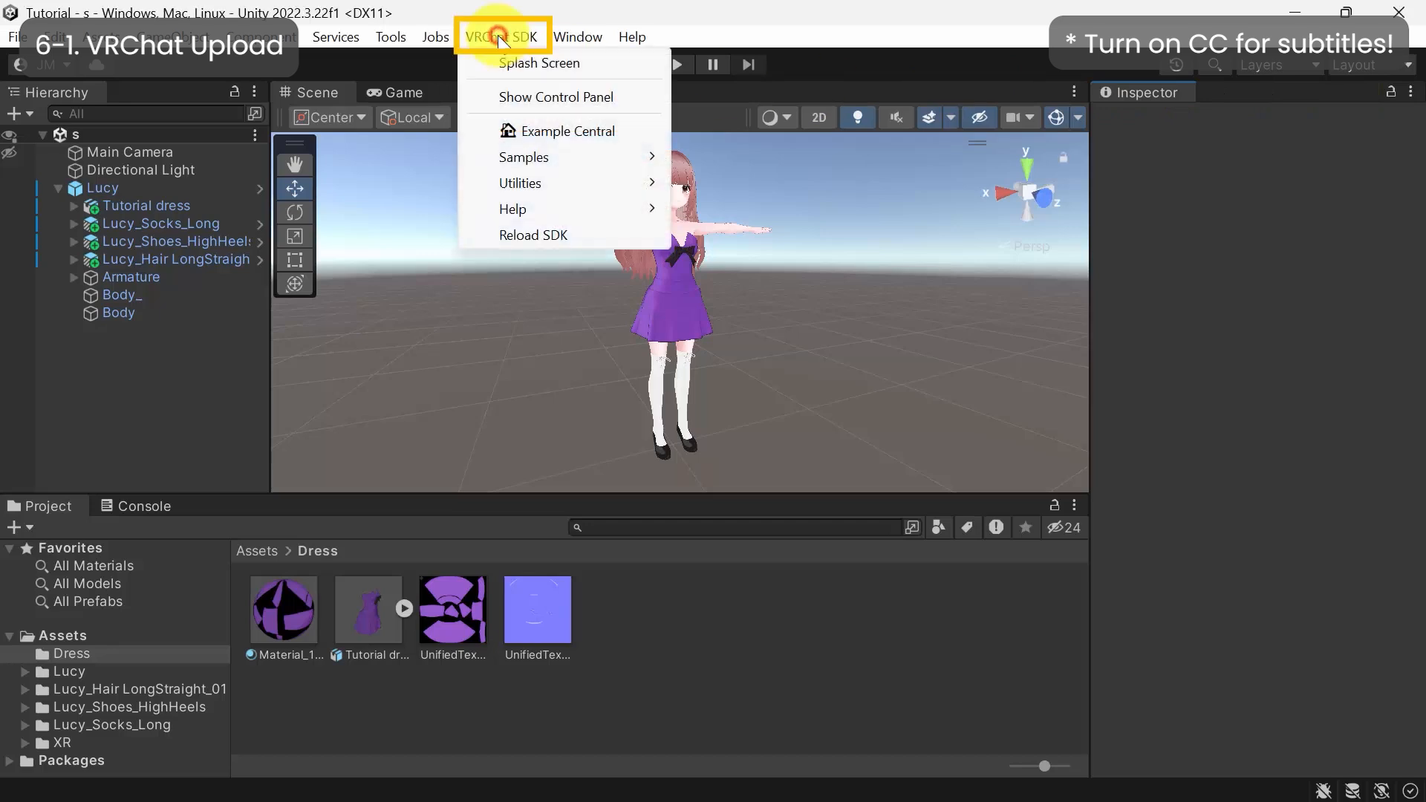
click(623, 96)
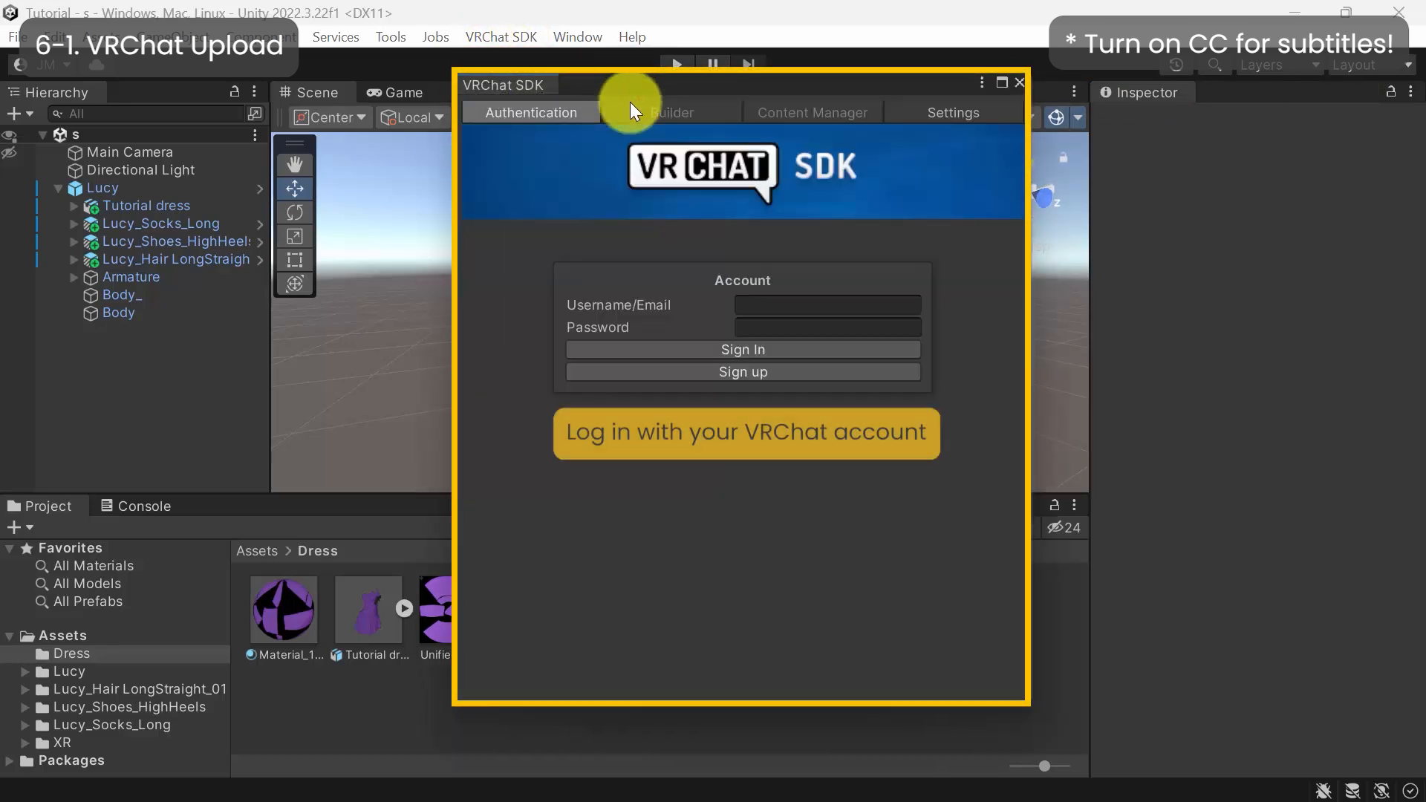
click(889, 309)
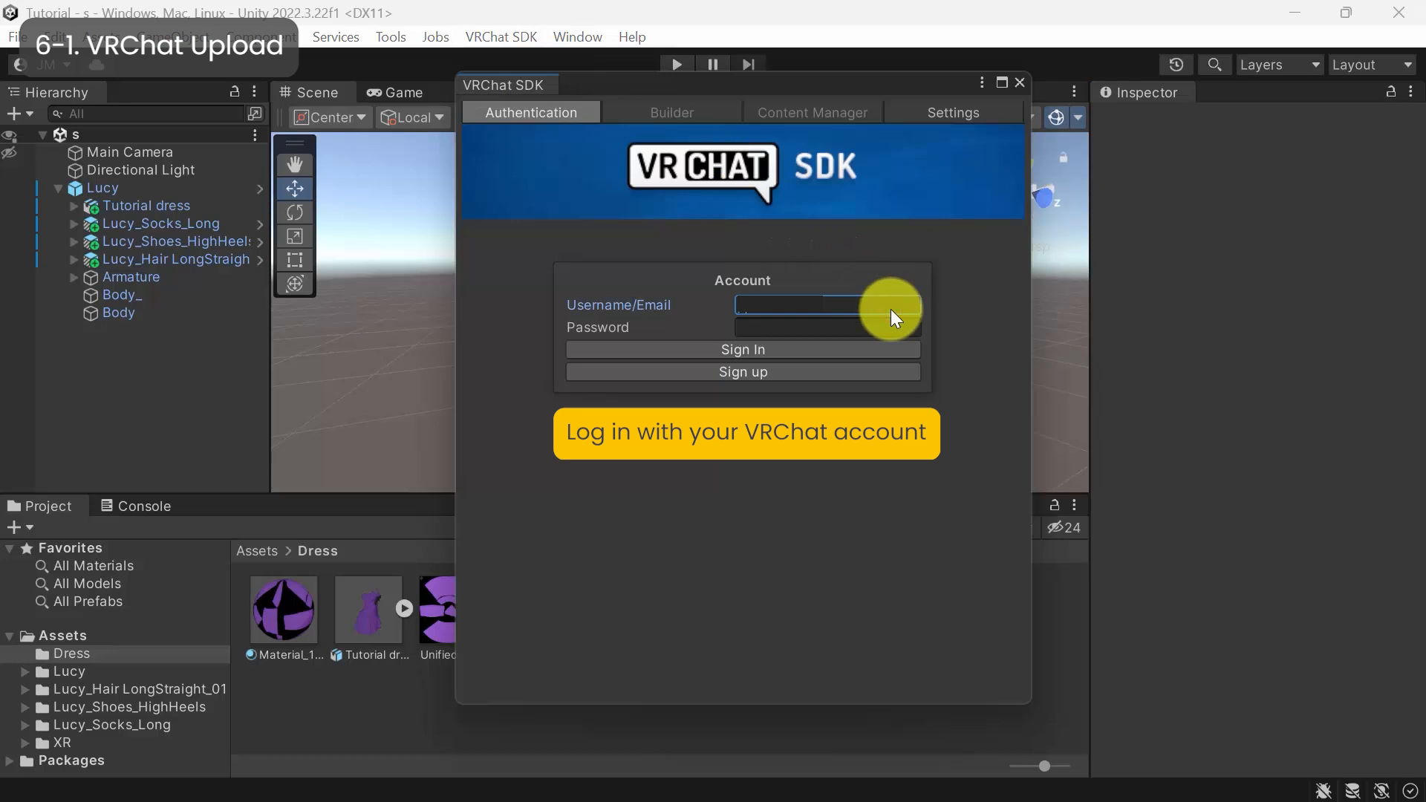
key(Tab)
text(**********)
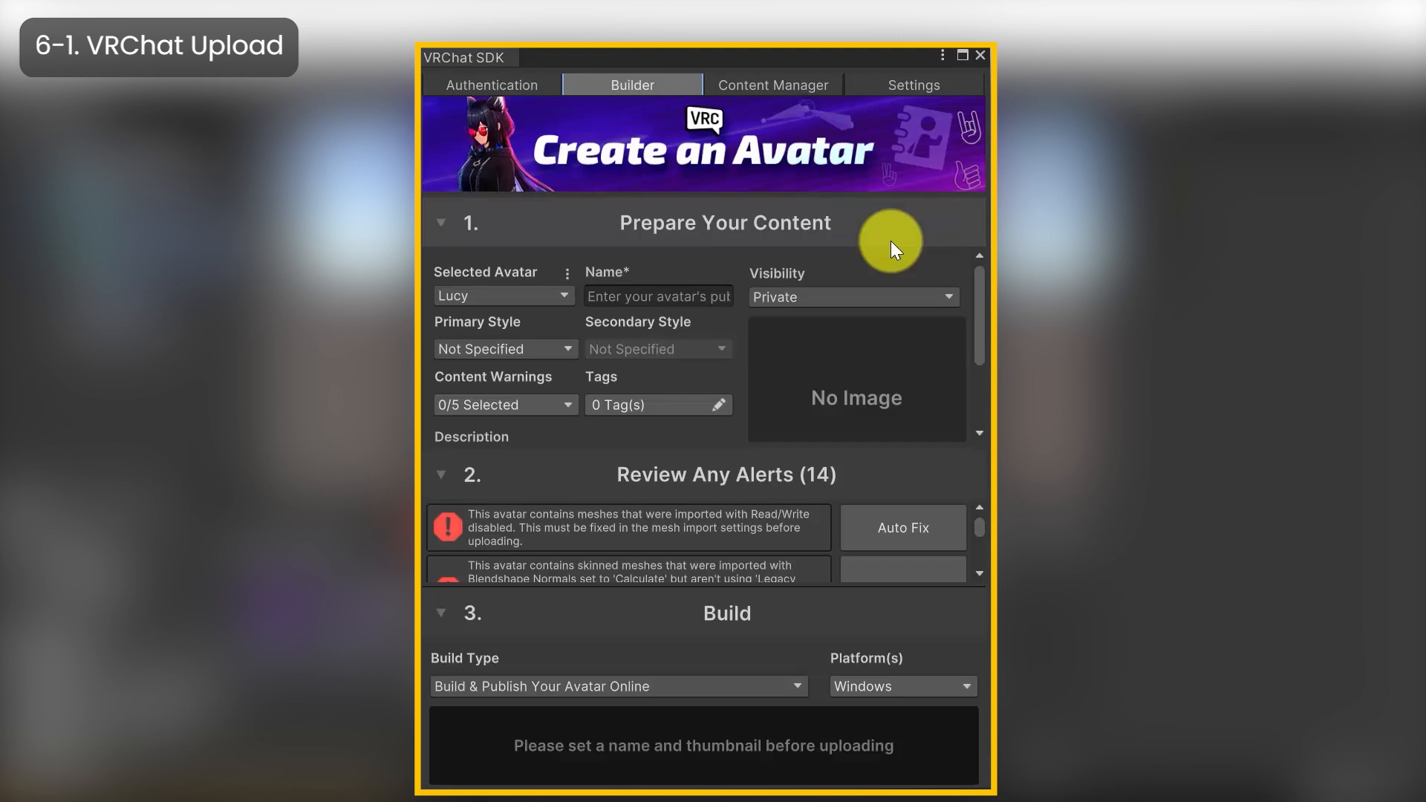
Name the selected Lucy avatar Tutorial Dress and choose Private as its visibility
click(558, 296)
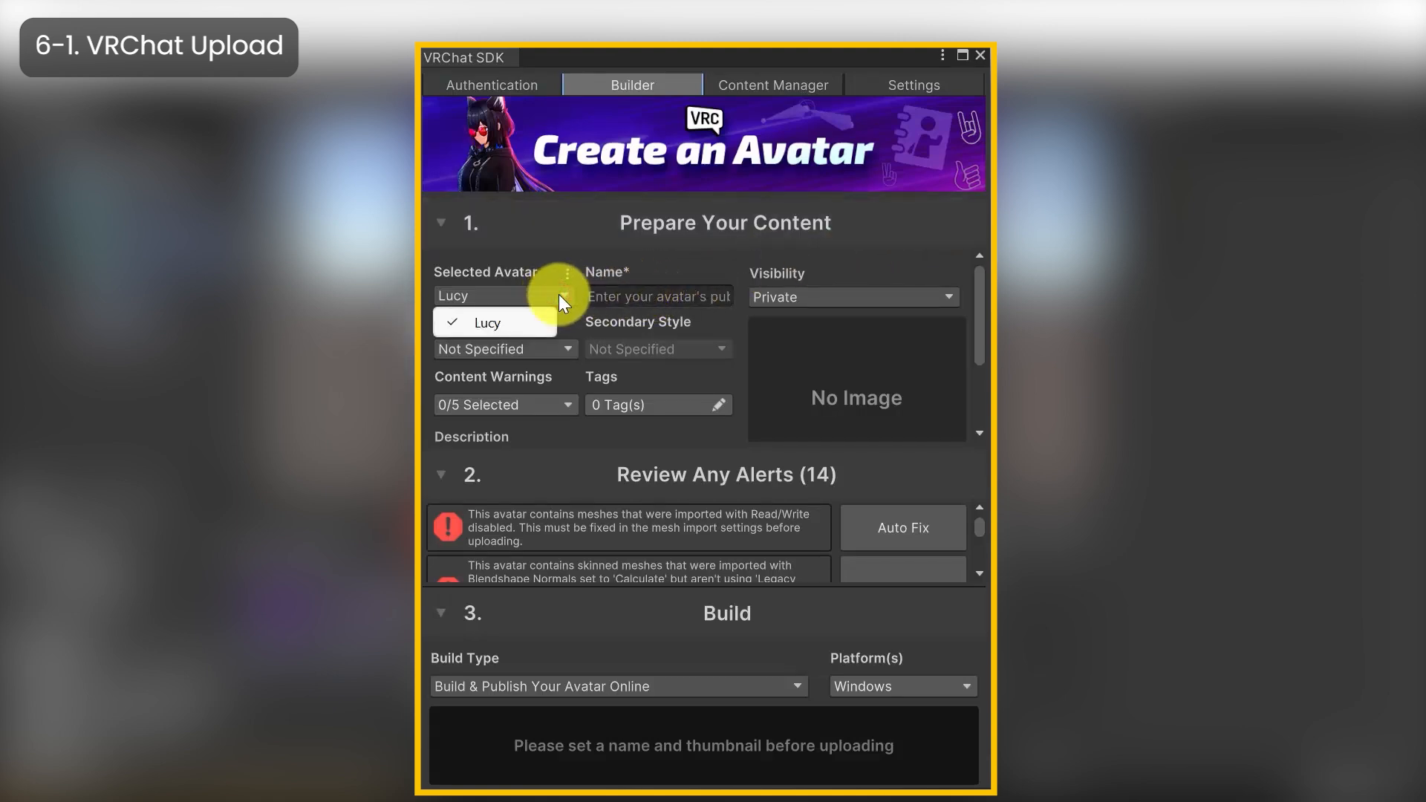
click(636, 297)
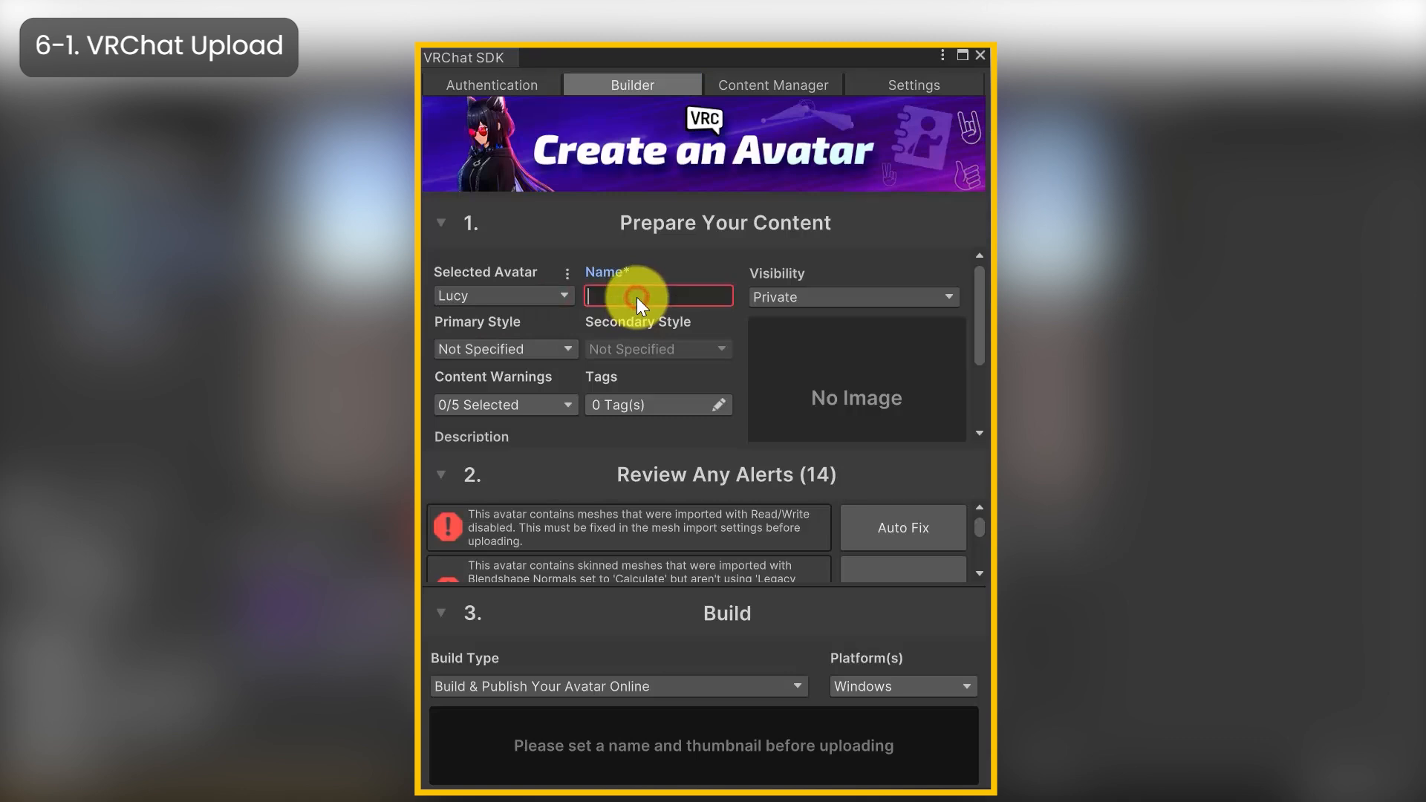
text(Tutorial Dress)
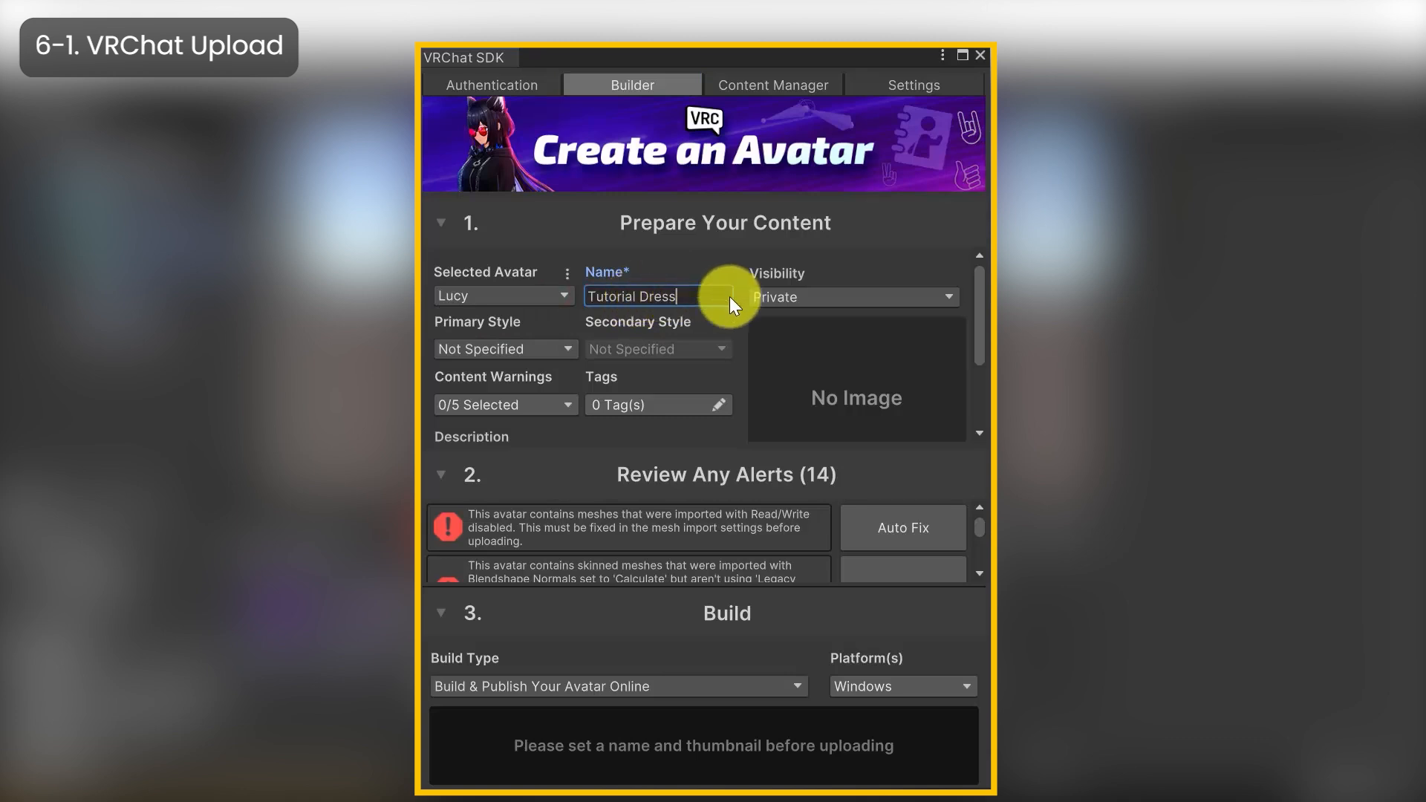
click(826, 298)
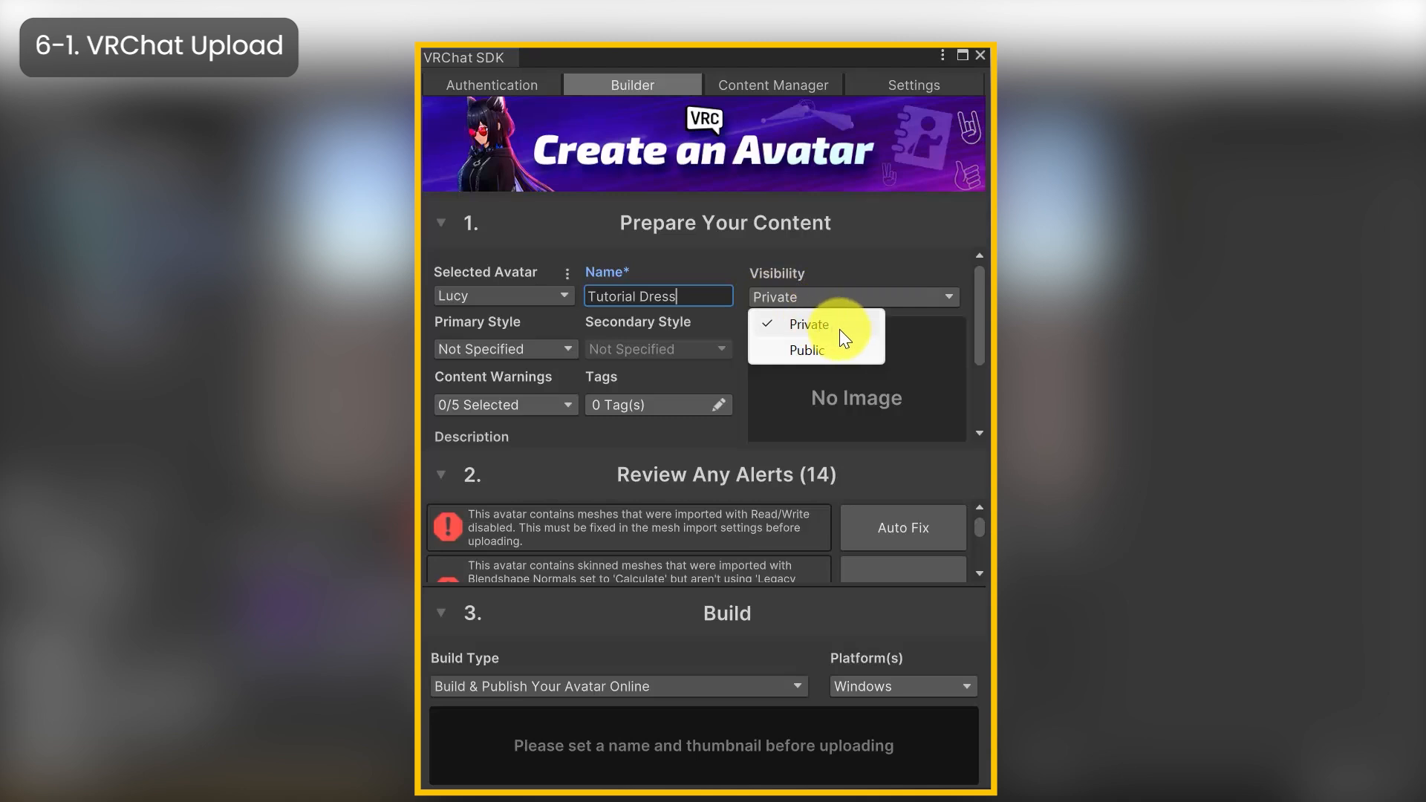
click(839, 328)
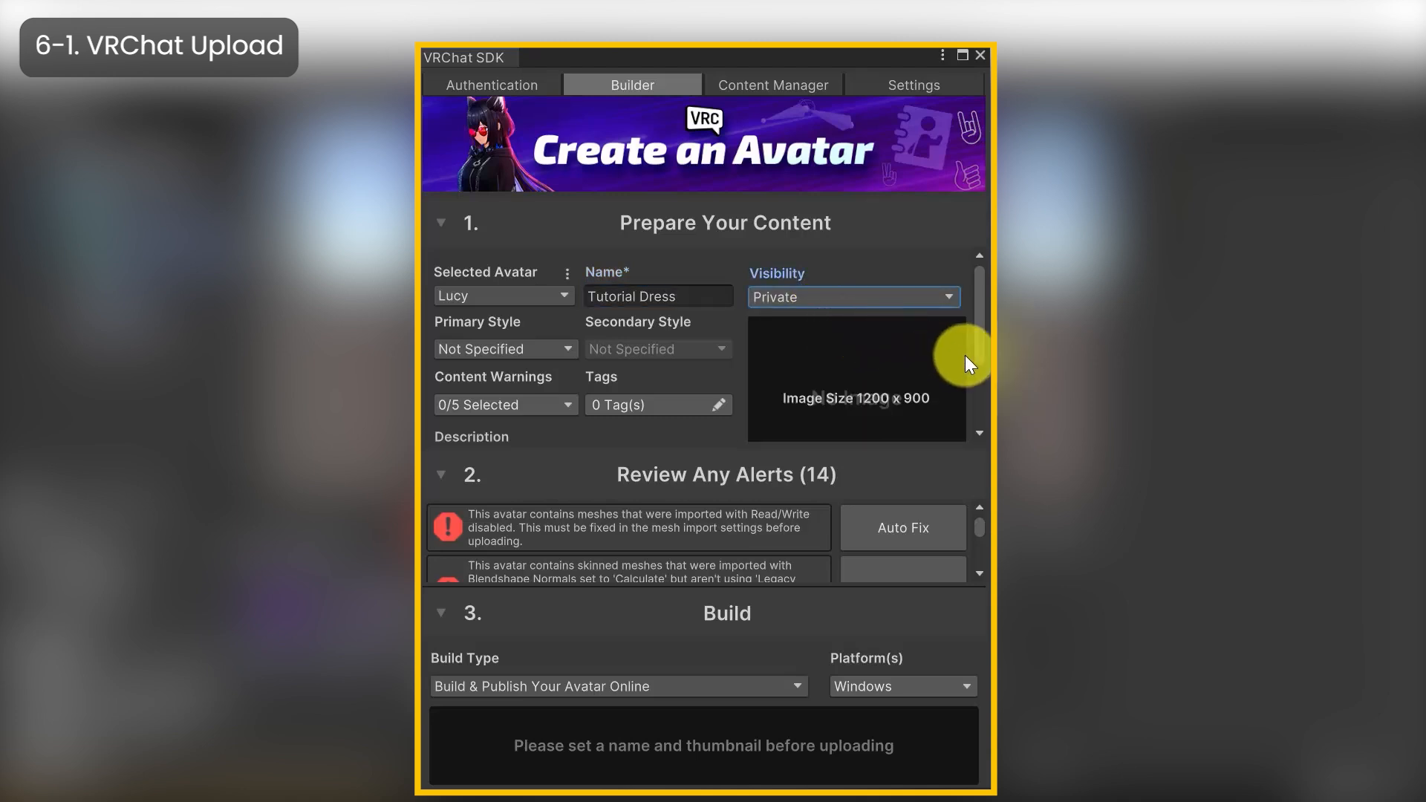
Capture the avatar's thumbnail from the scene view with Fill Background enabled, using a black background
drag(983, 355, 977, 407)
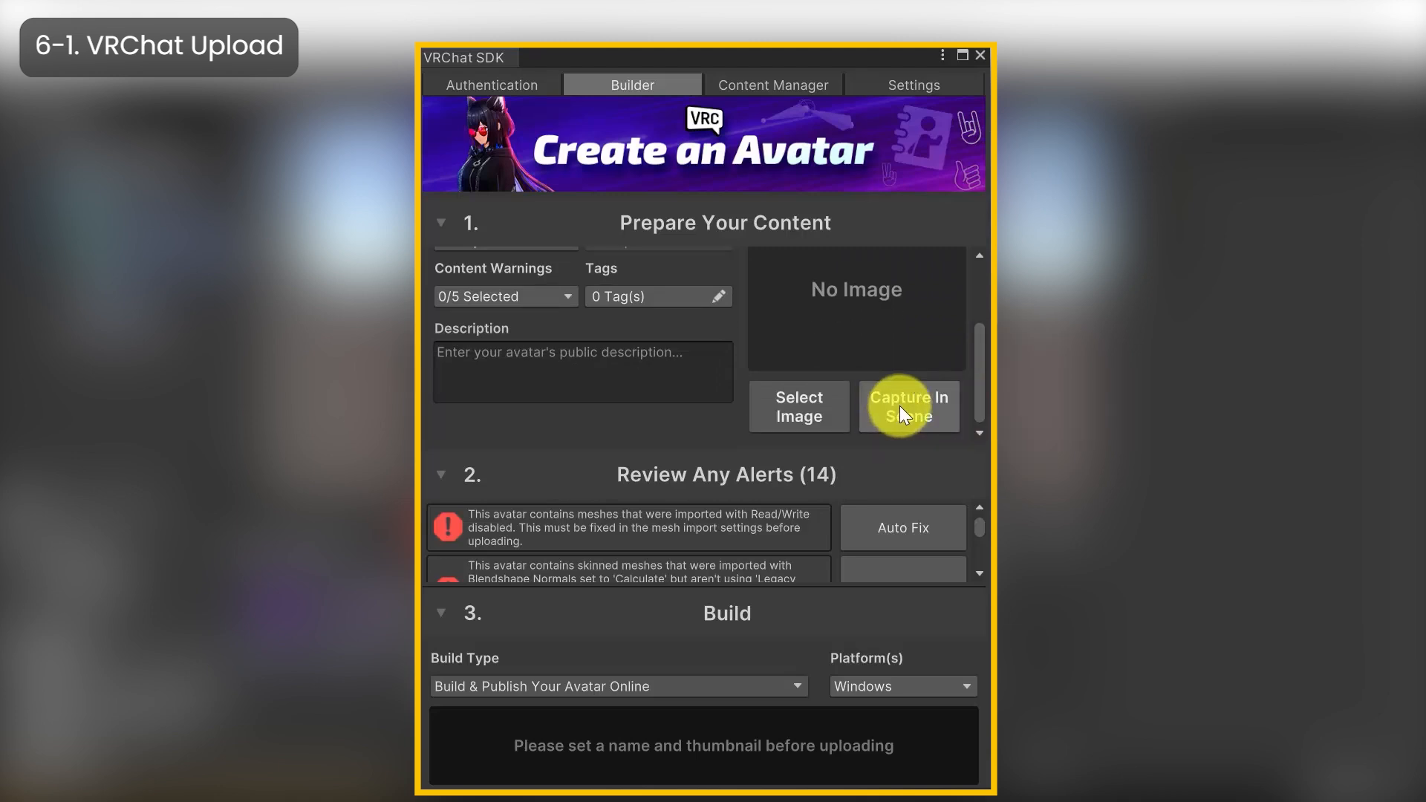
click(901, 410)
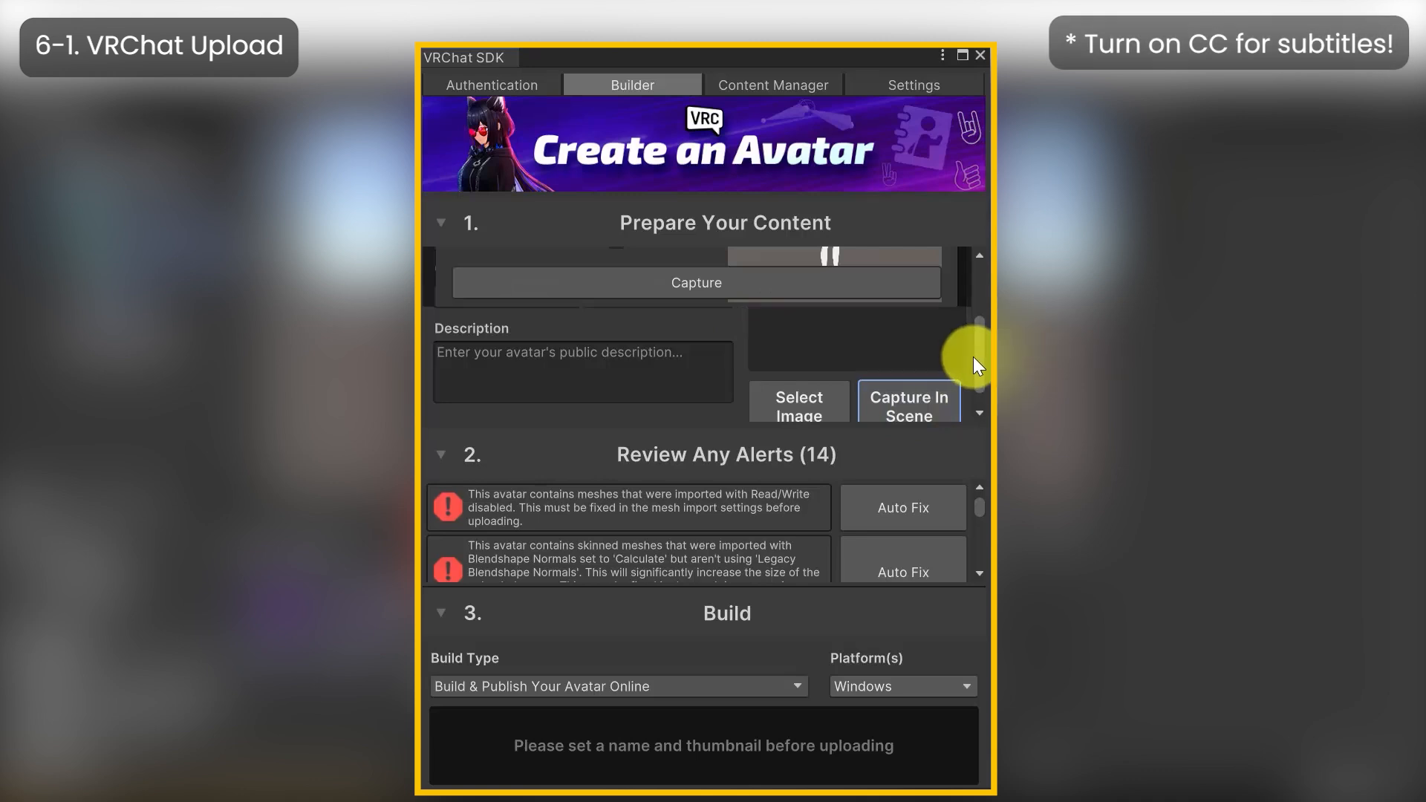
drag(974, 364, 978, 271)
click(616, 300)
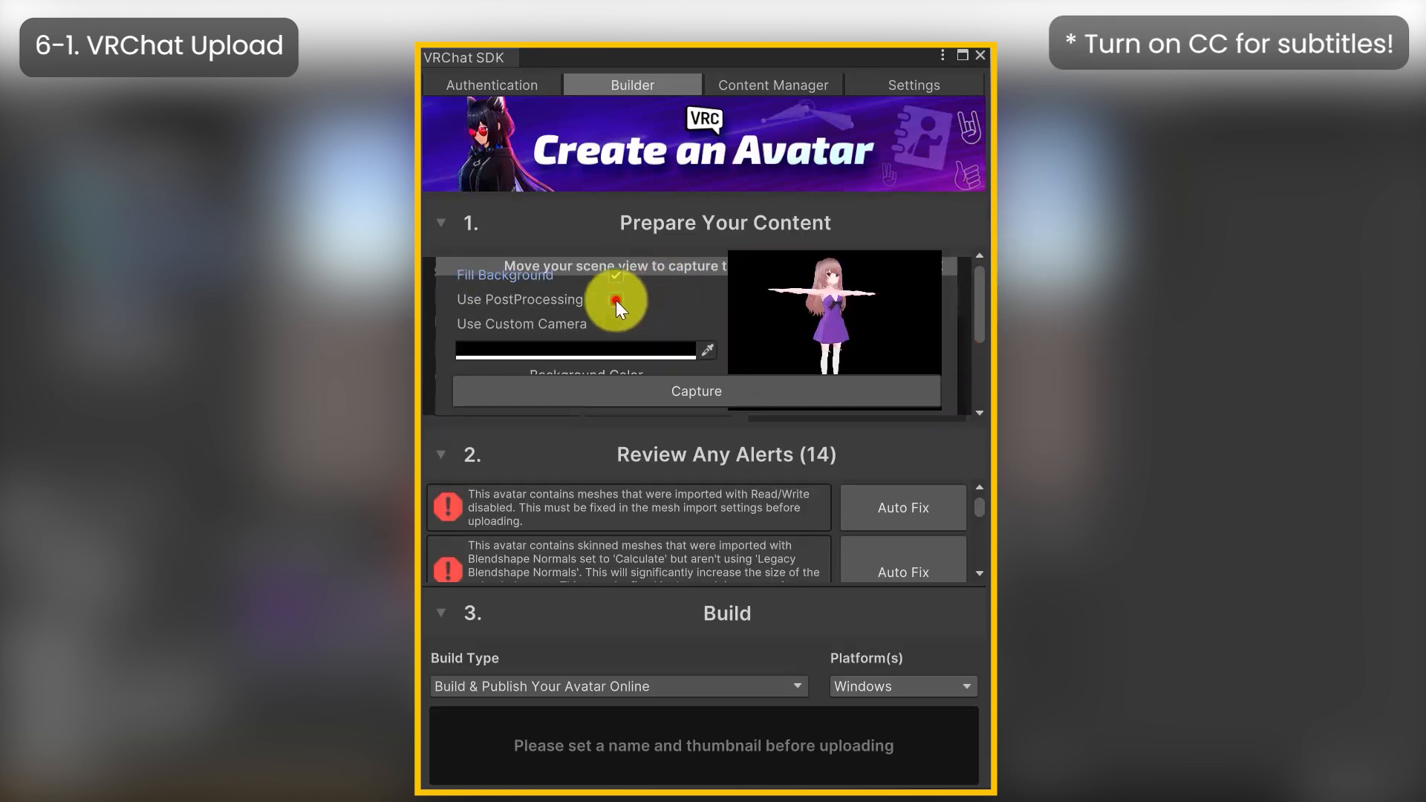
click(745, 398)
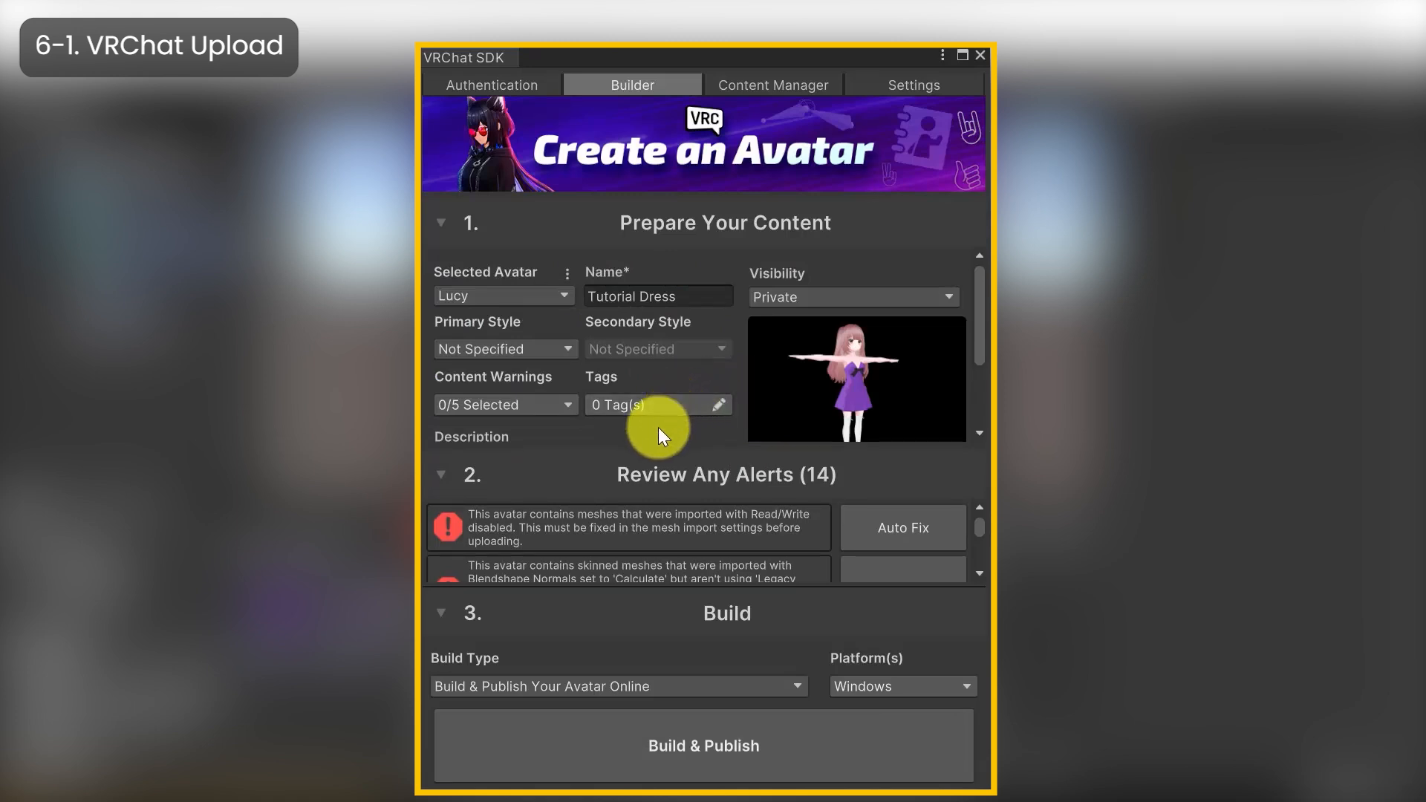
Look over the remaining avatar details and collapse the Prepare Your Content section to examine the alerts
scroll(659, 426, down, 3)
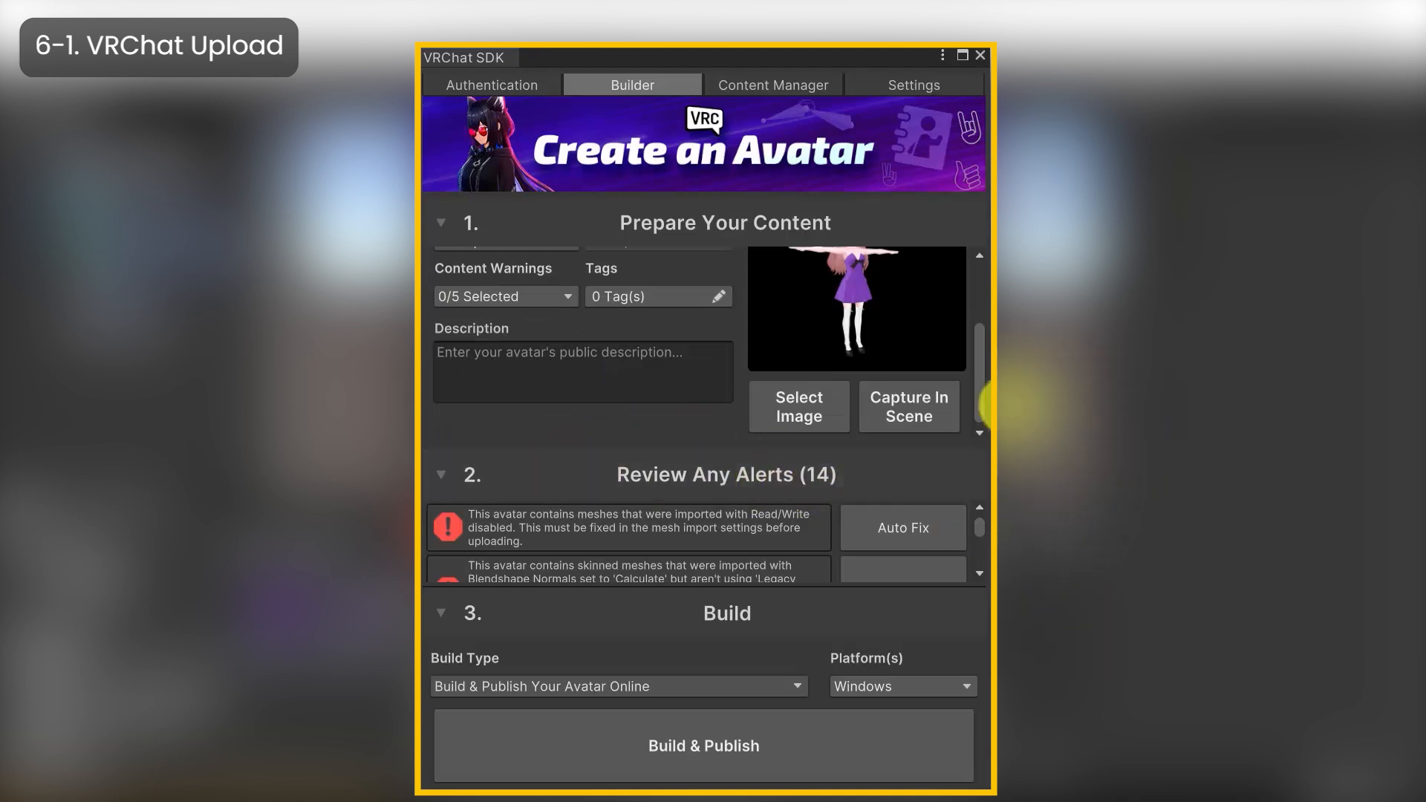
scroll(879, 542, down, 1)
scroll(834, 552, up, 1)
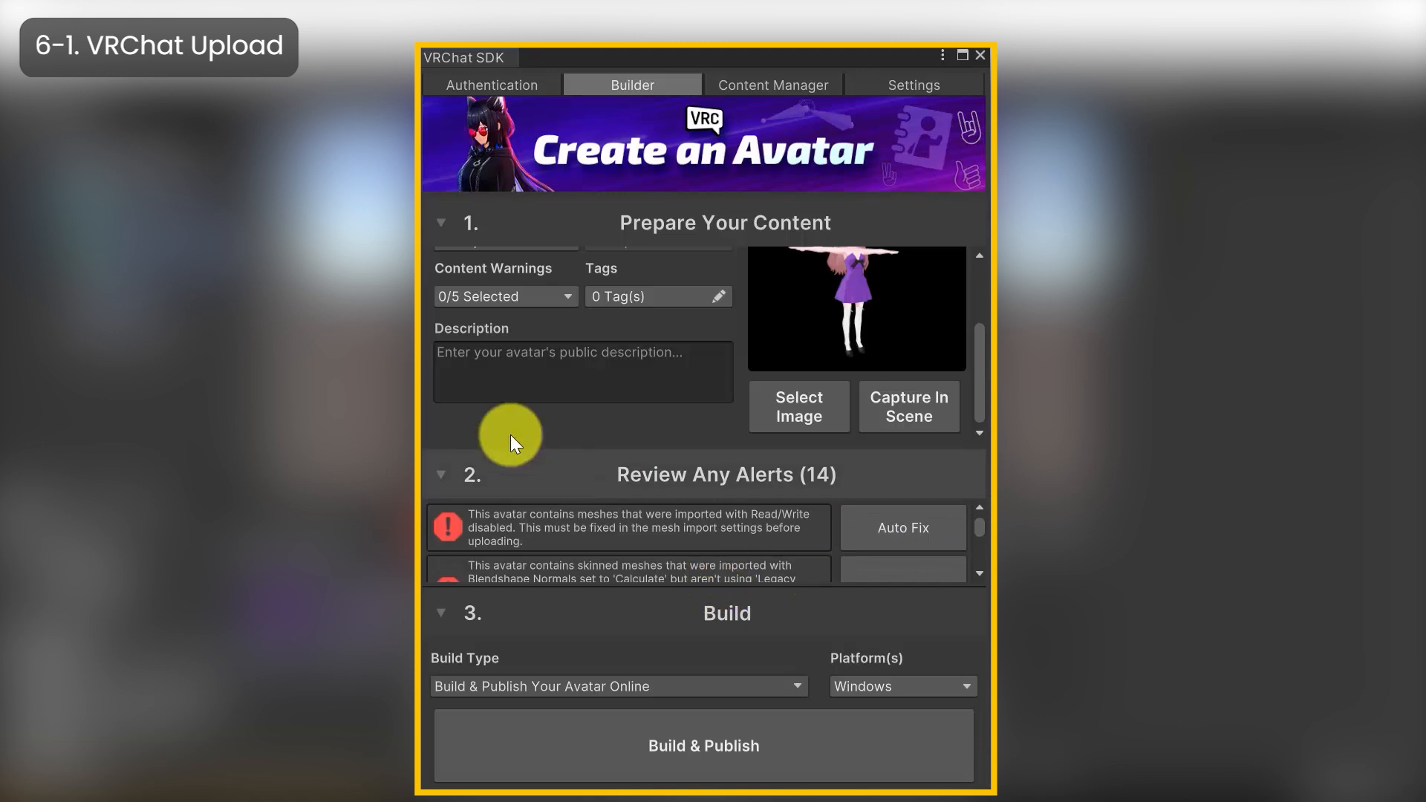
scroll(475, 379, up, 3)
click(446, 222)
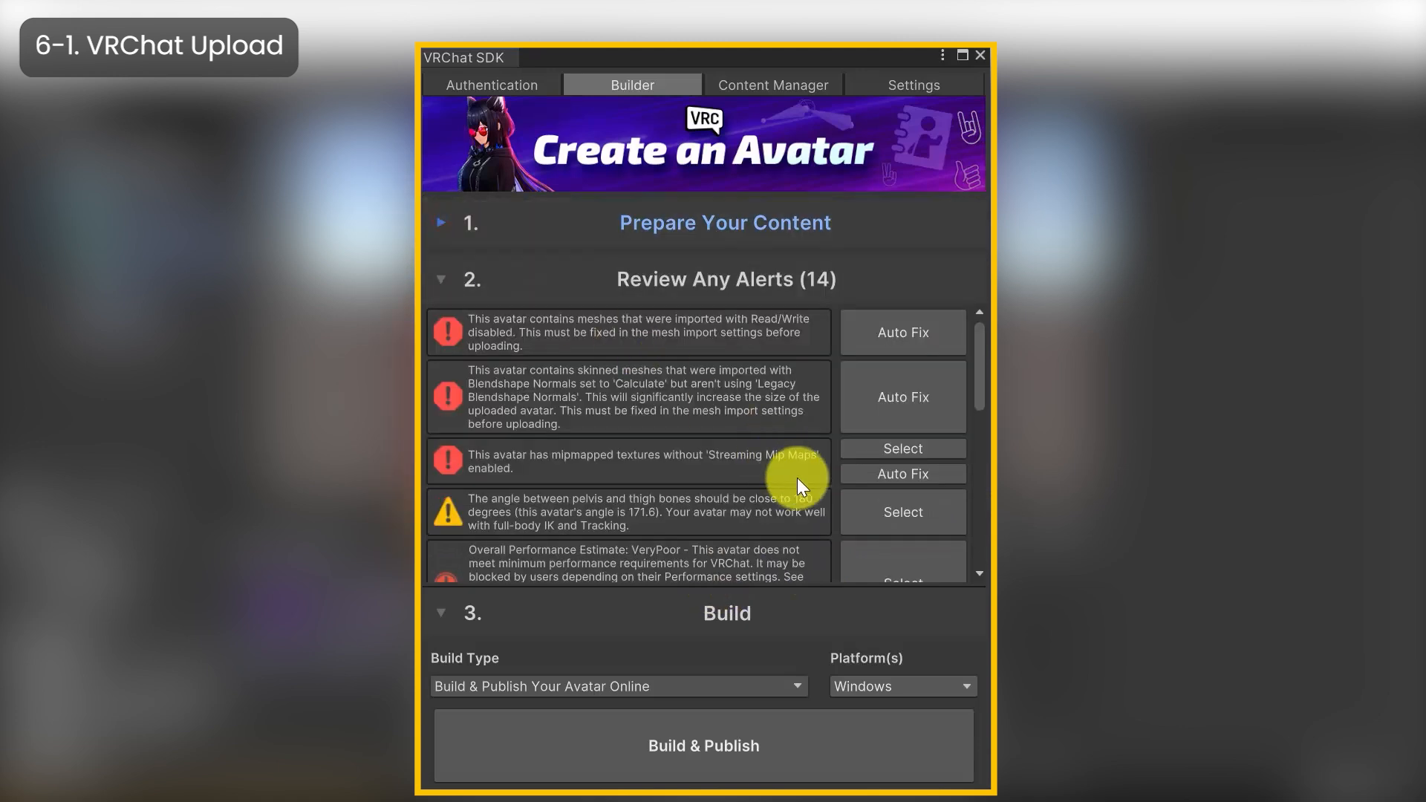
Auto-fix the Read/Write, Blendshape Normals and Streaming Mip Maps alerts, then review the remaining alerts and collapse their section
click(908, 346)
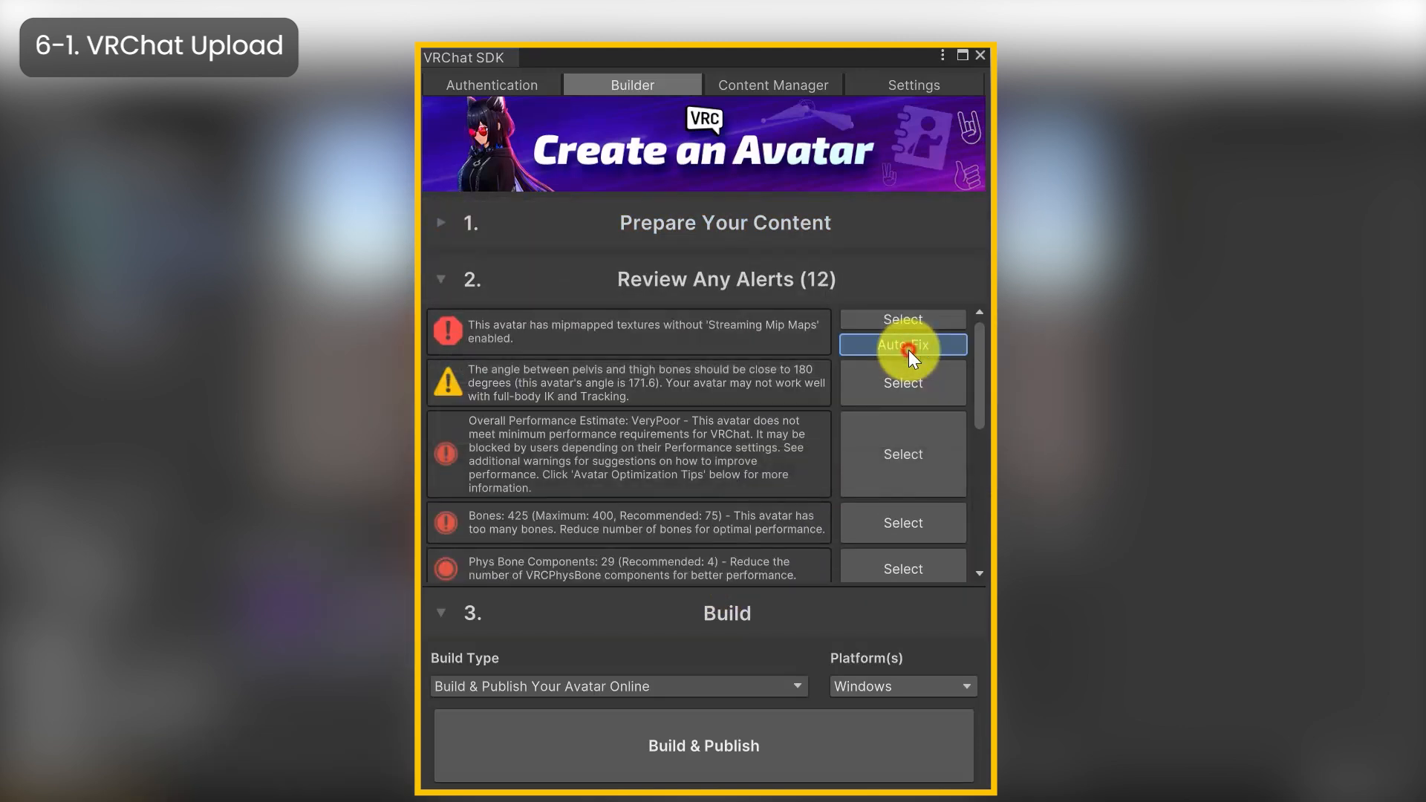
click(907, 350)
scroll(916, 441, down, 2)
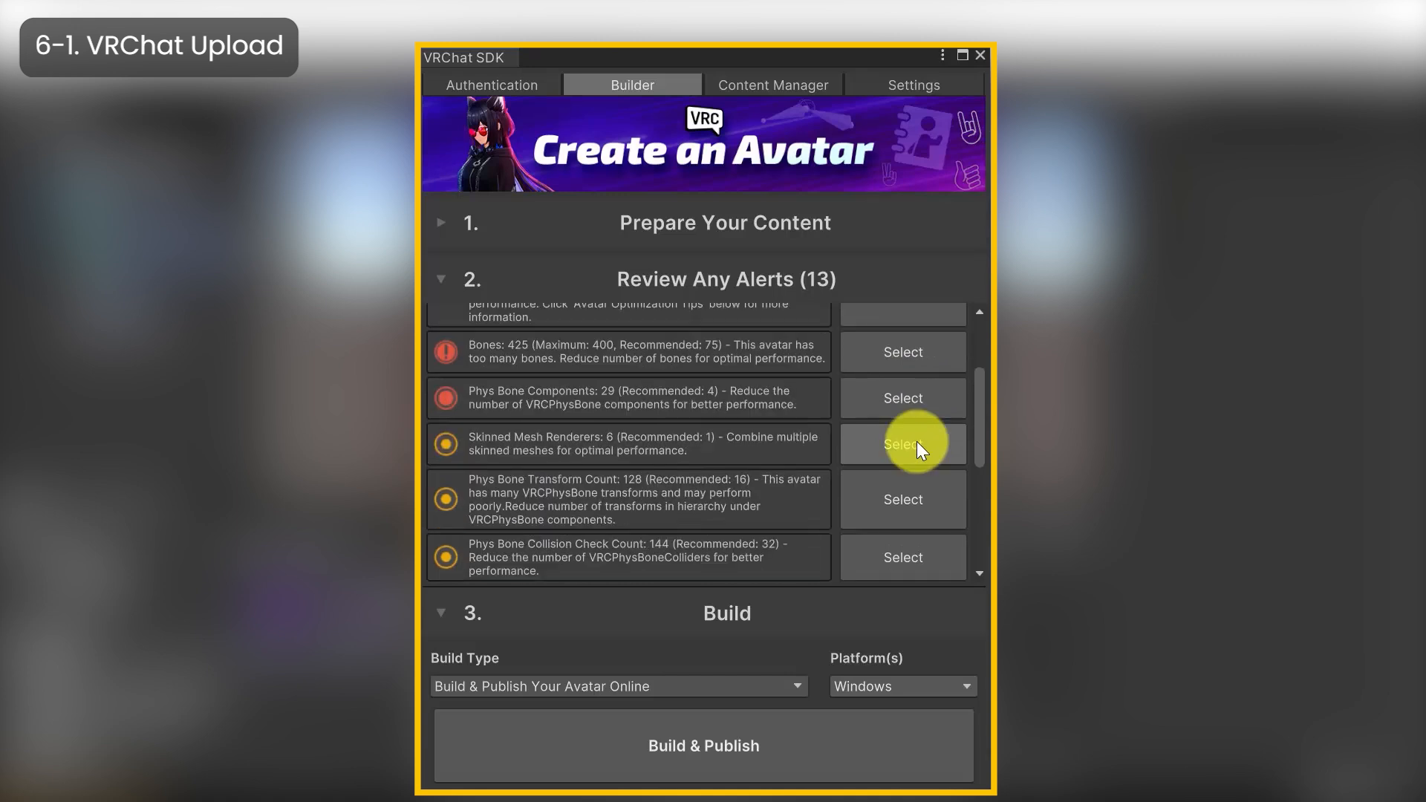
scroll(917, 438, down, 3)
click(903, 467)
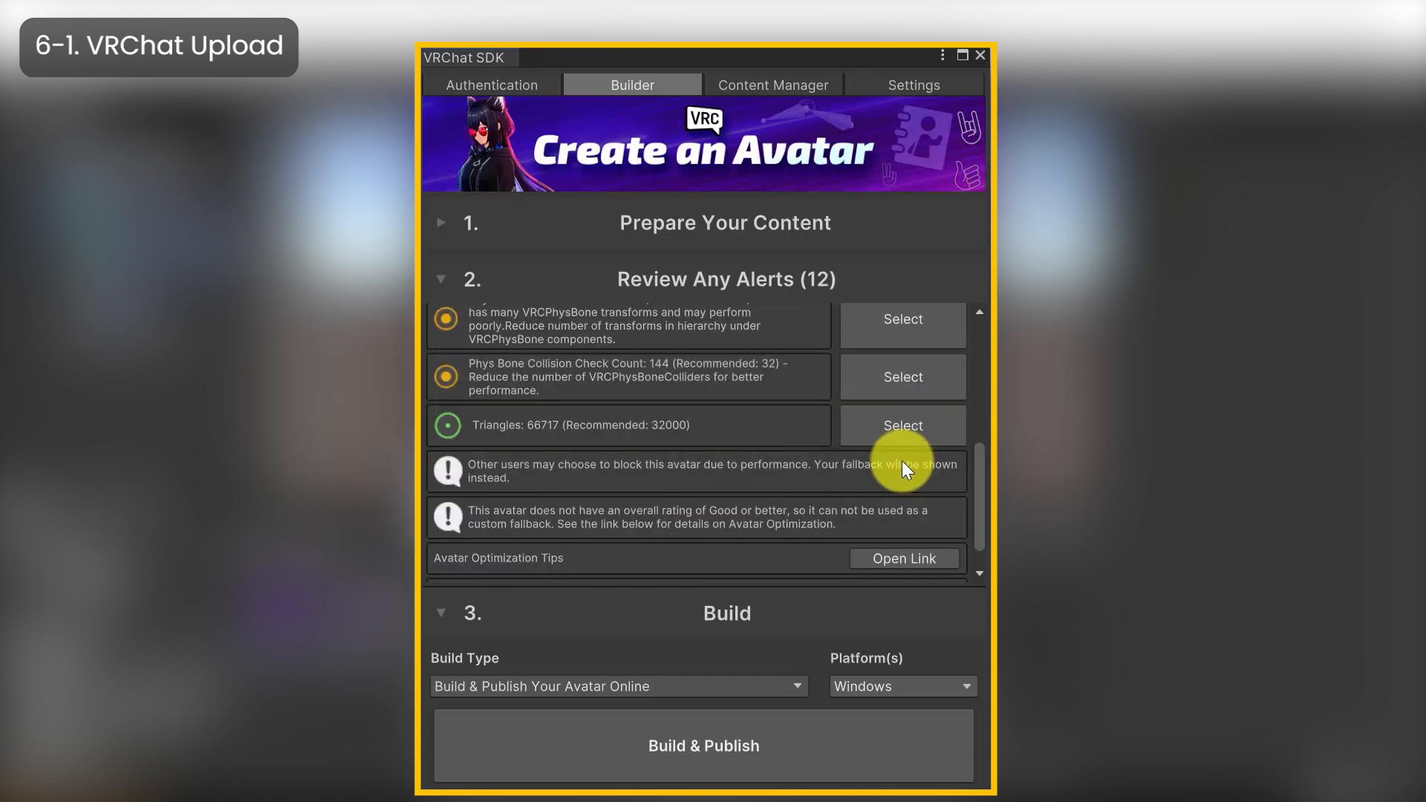
scroll(901, 458, down, 1)
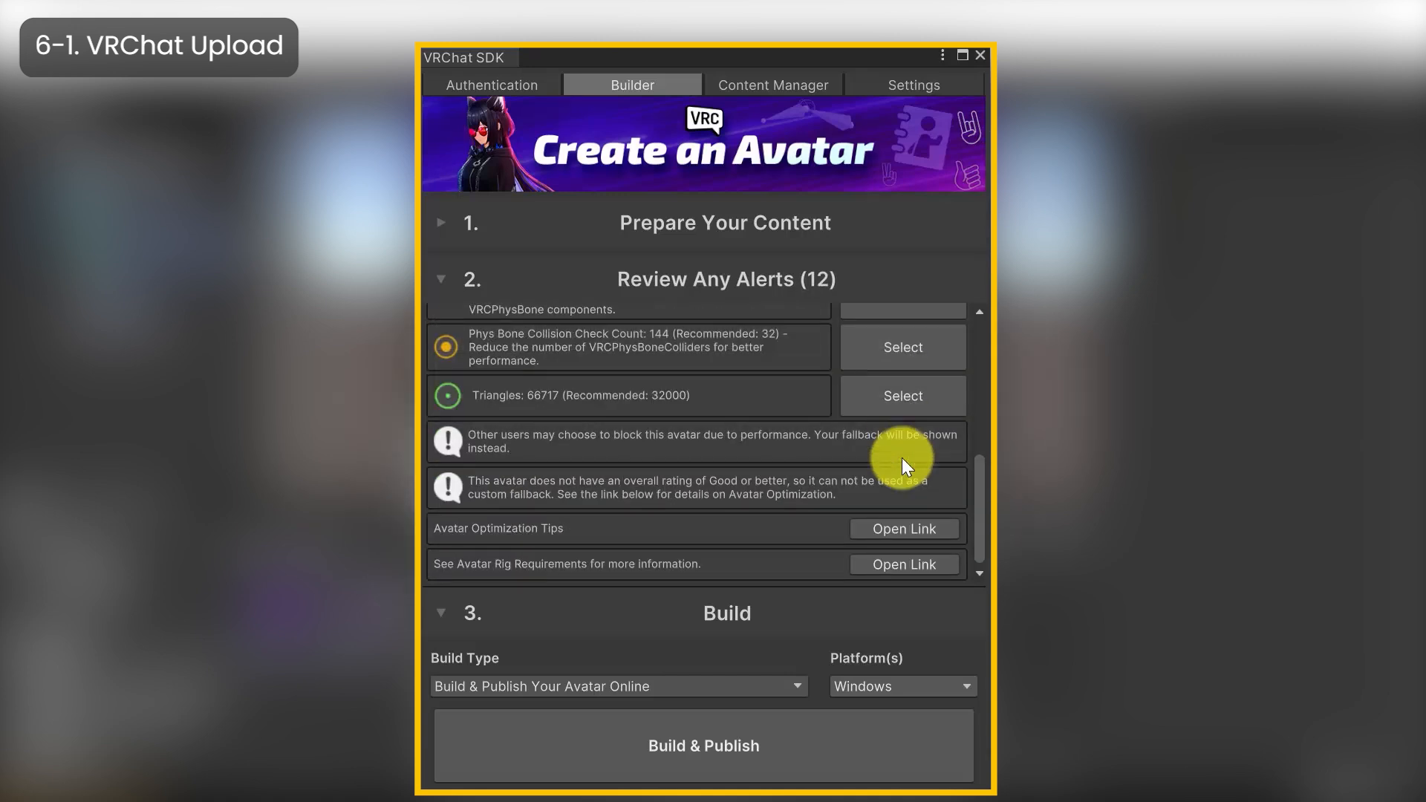
click(439, 280)
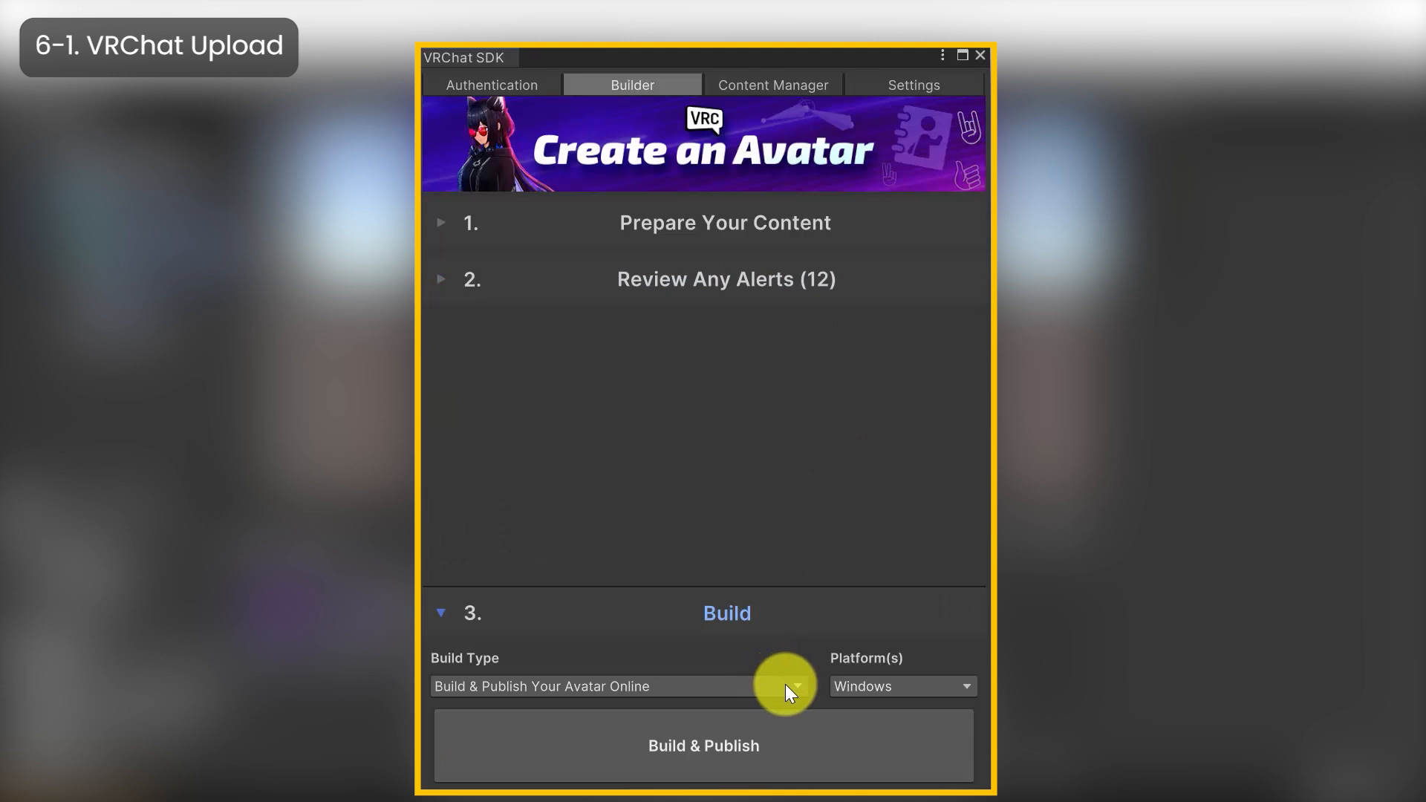
Build and publish the avatar online for Windows, accepting the copyright ownership agreement, and open its page on the VRChat website
click(794, 735)
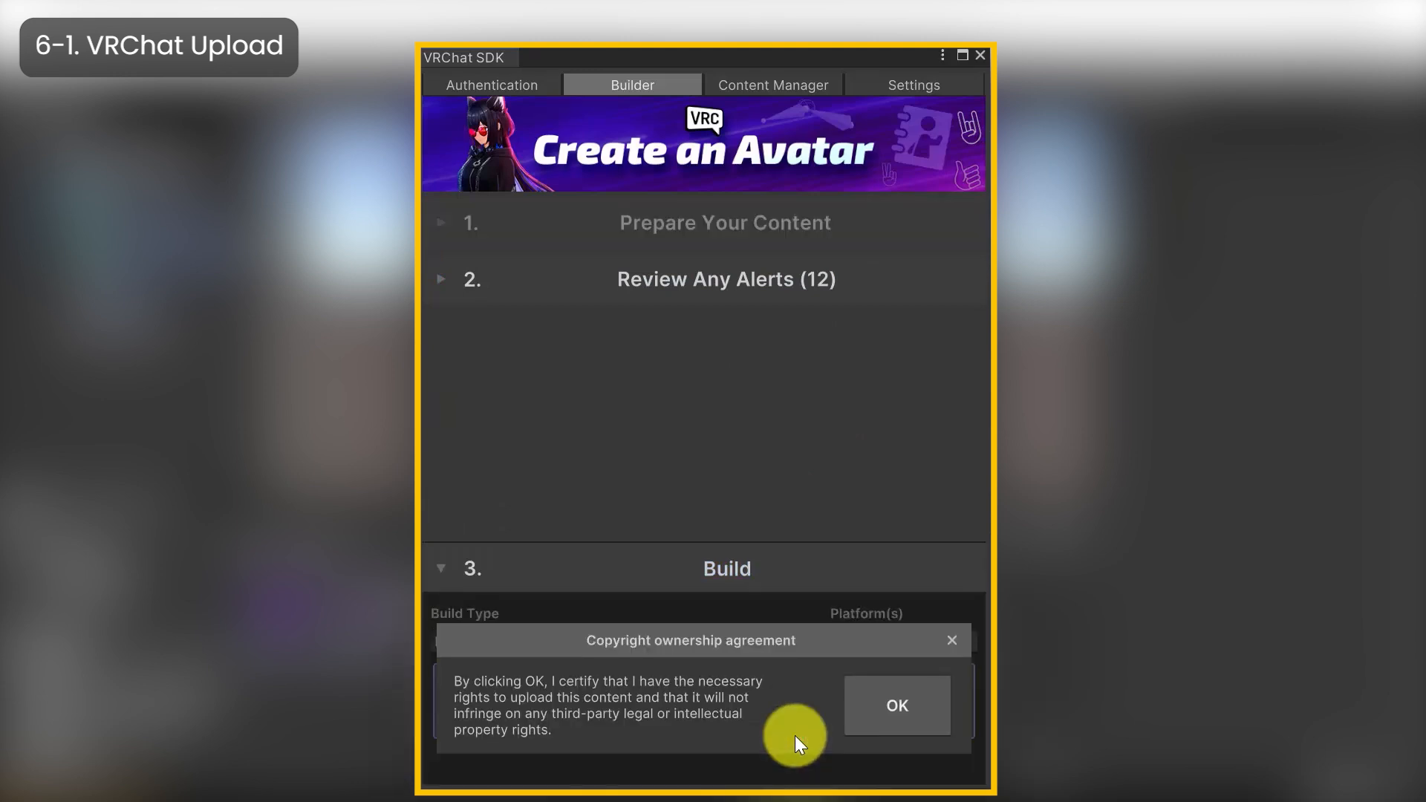
click(881, 724)
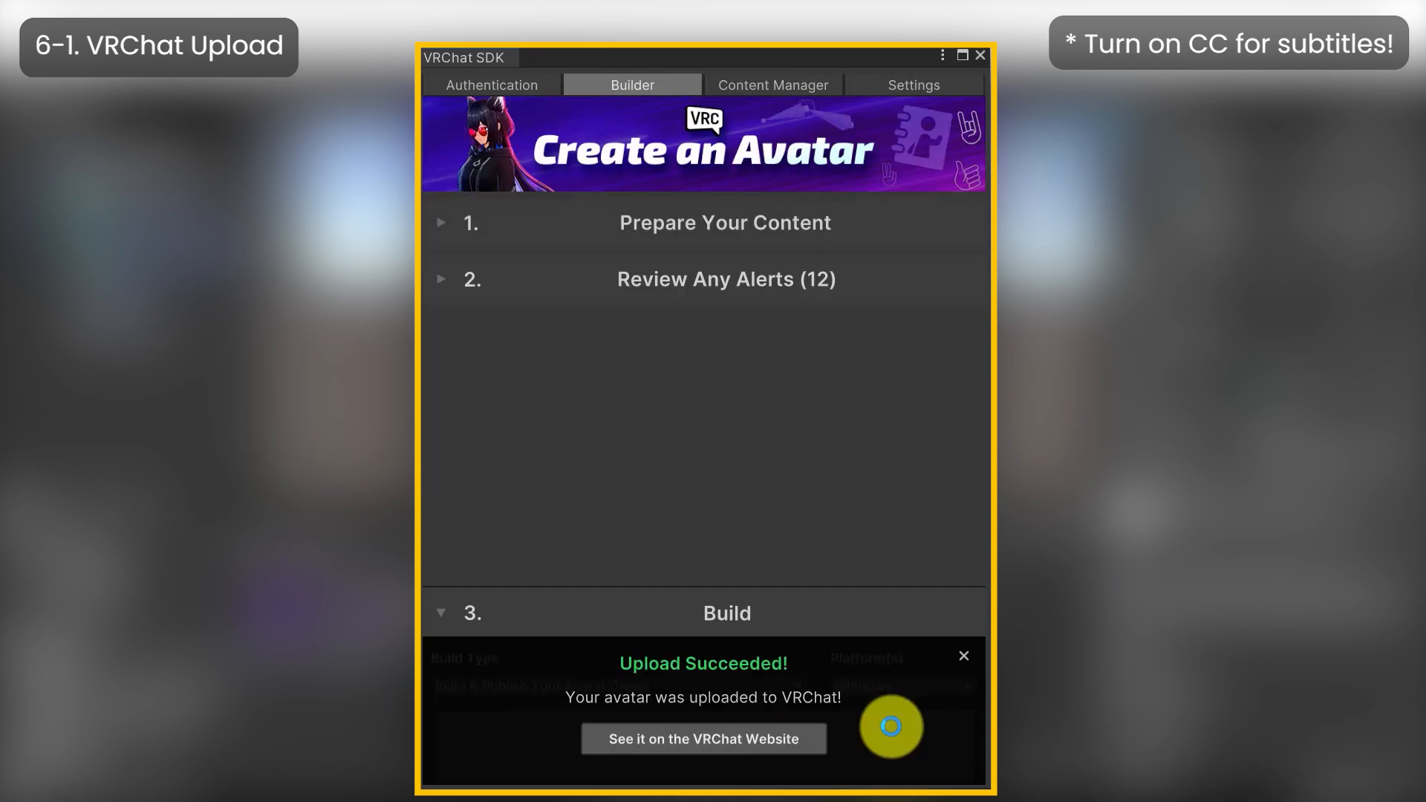
click(800, 741)
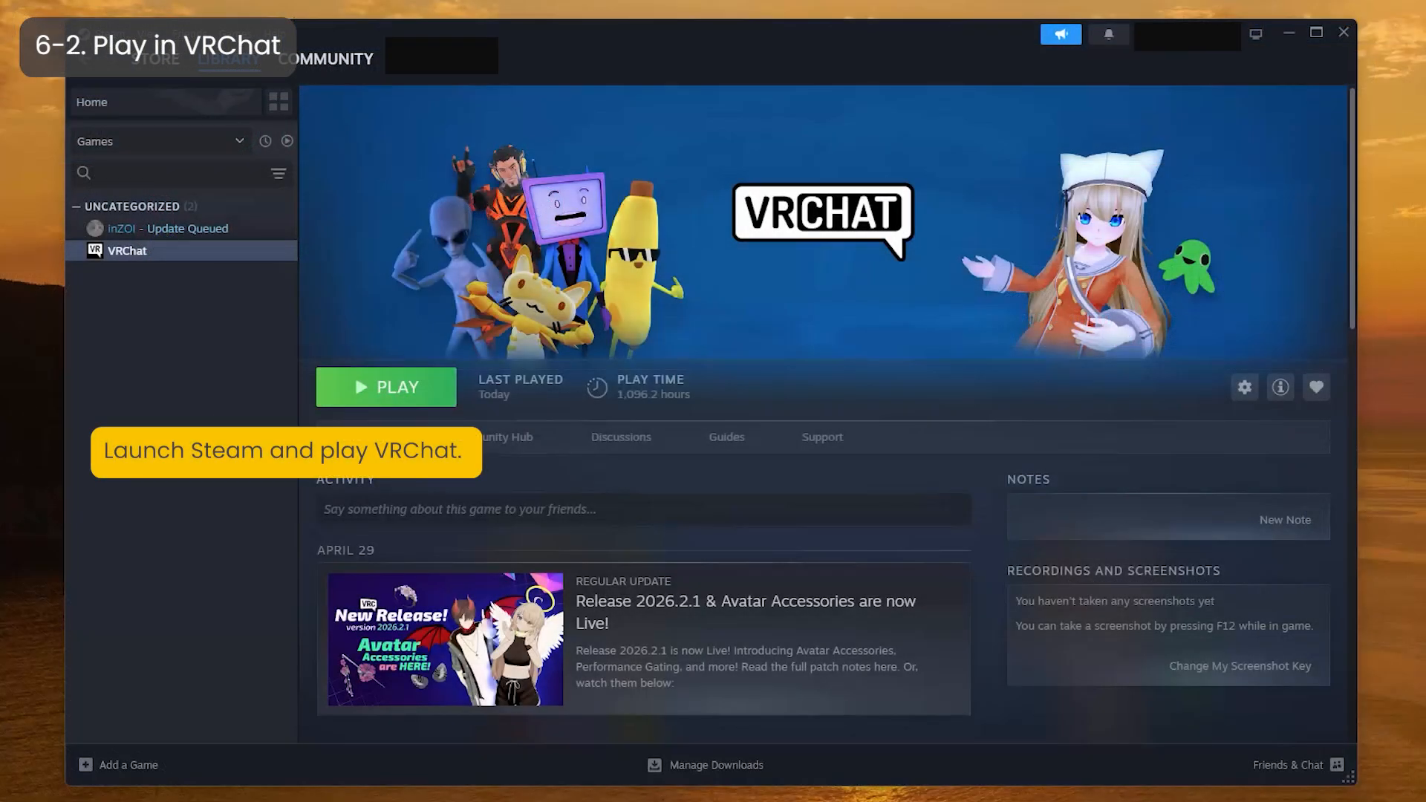
Launch VRChat from Steam in Desktop (Non-VR) Mode and move the current avatar around in front of the mirror
click(392, 404)
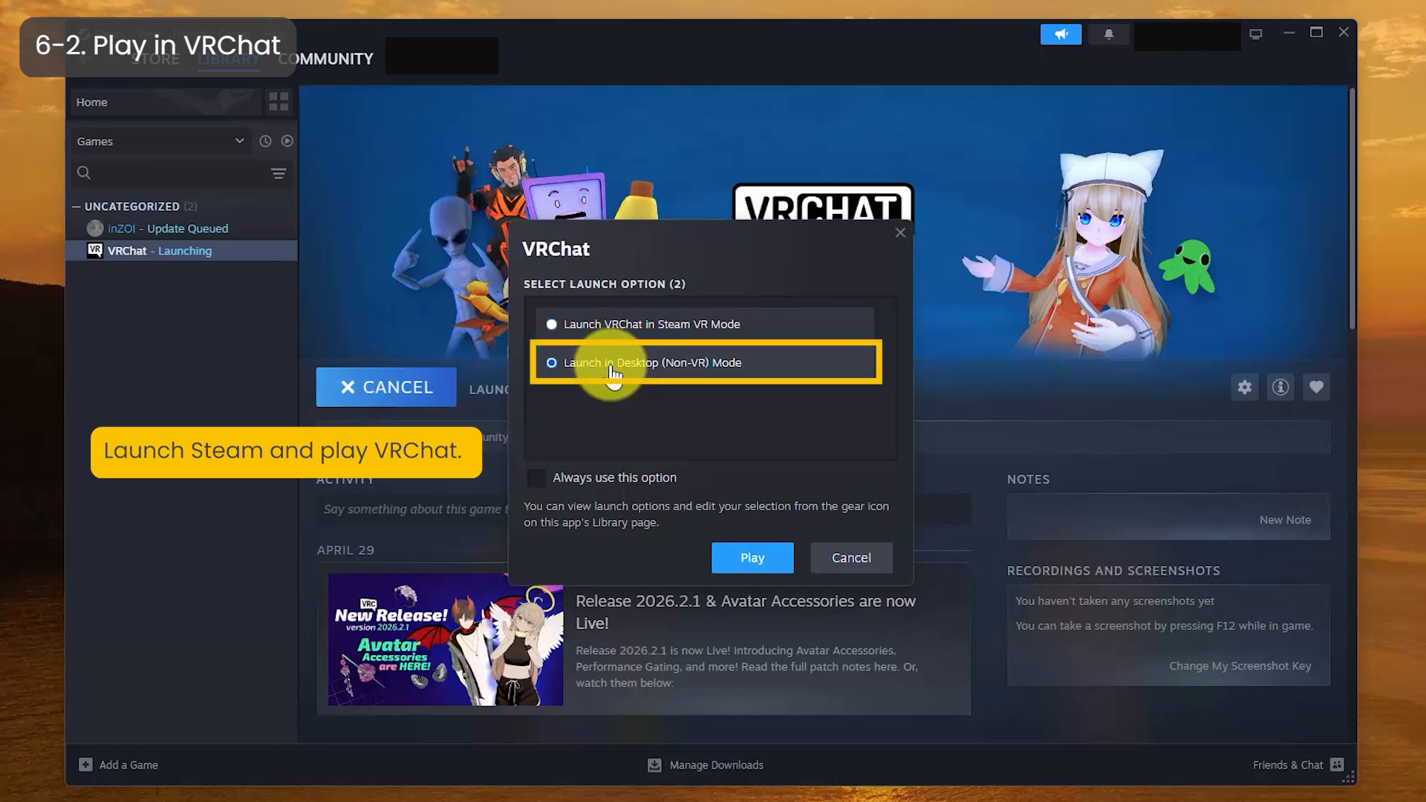
click(739, 558)
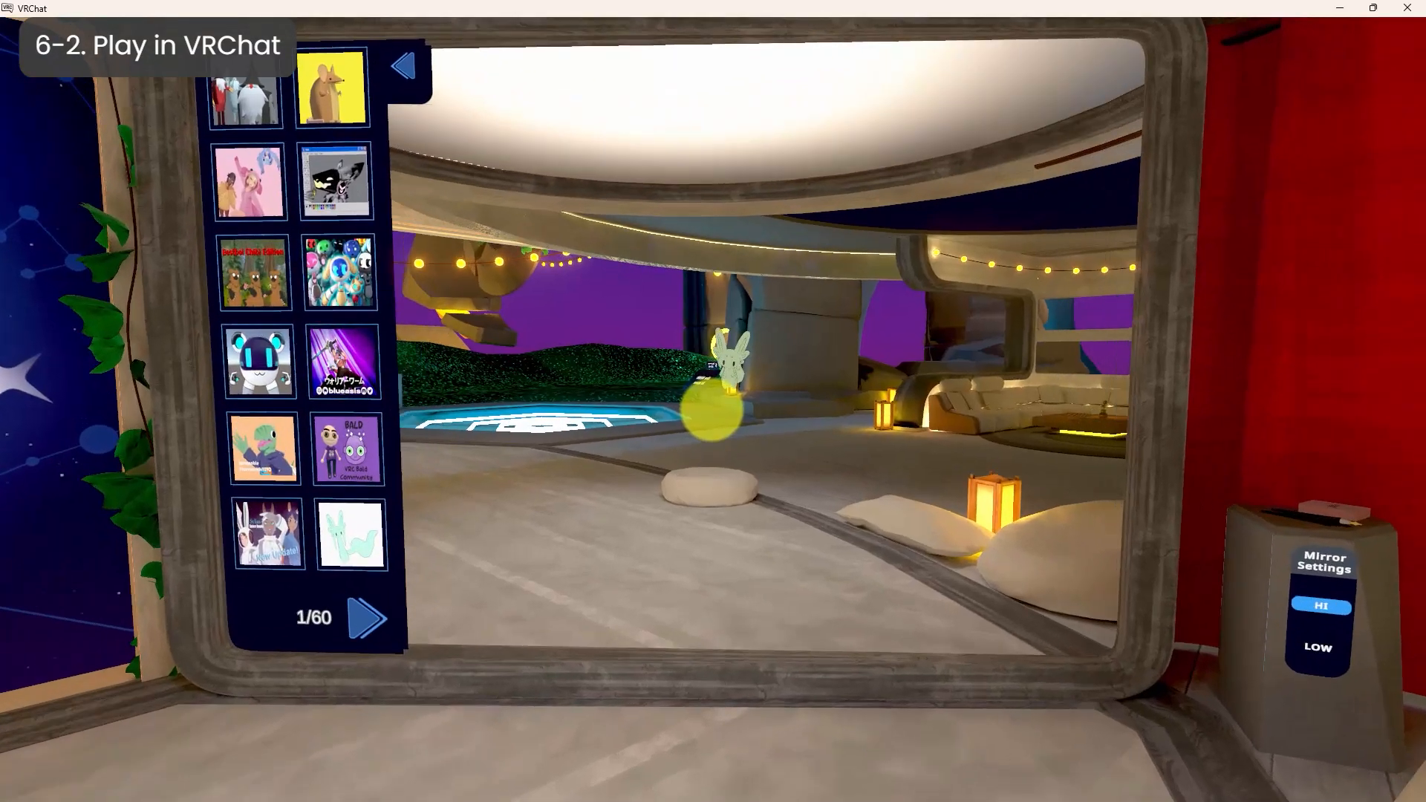
key(w)
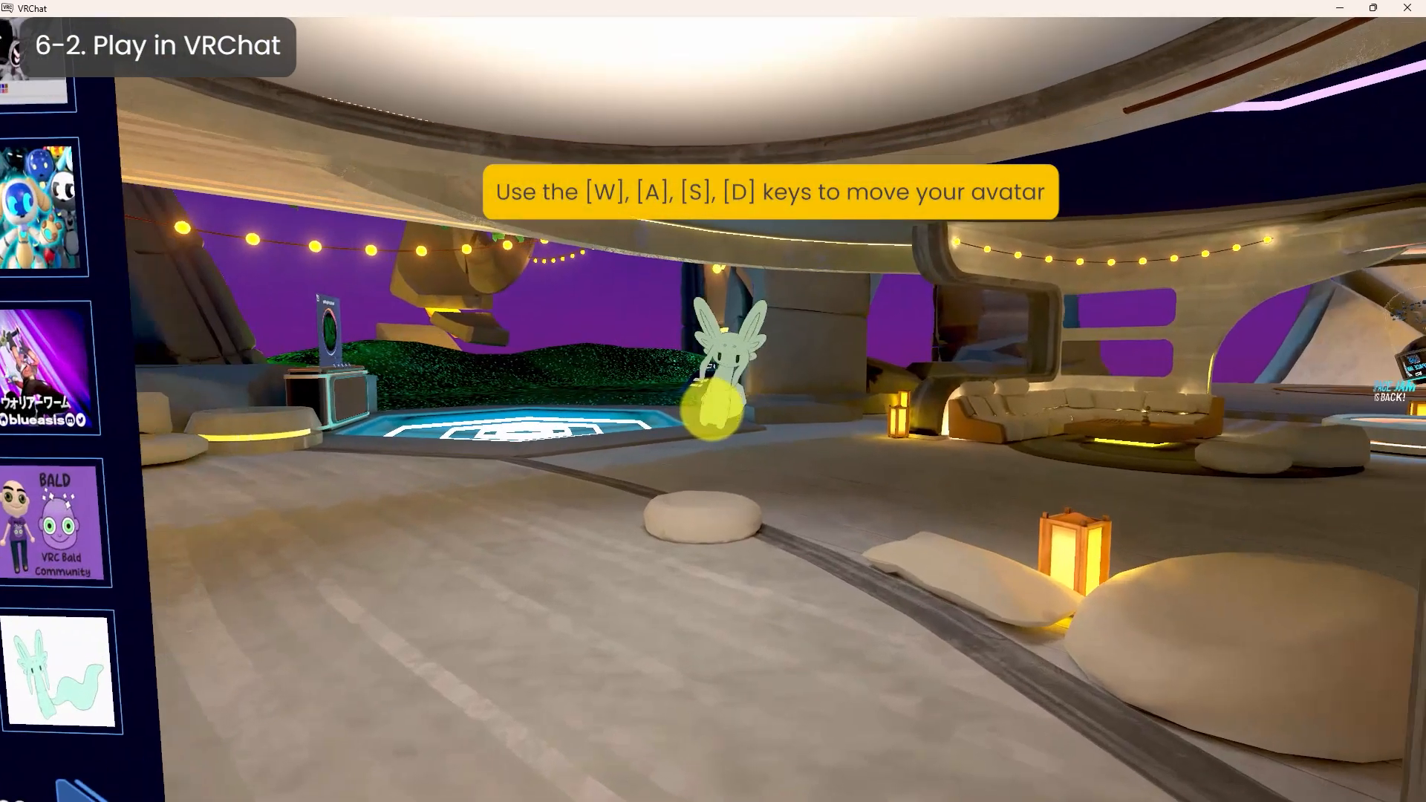
key(a)
key(d)
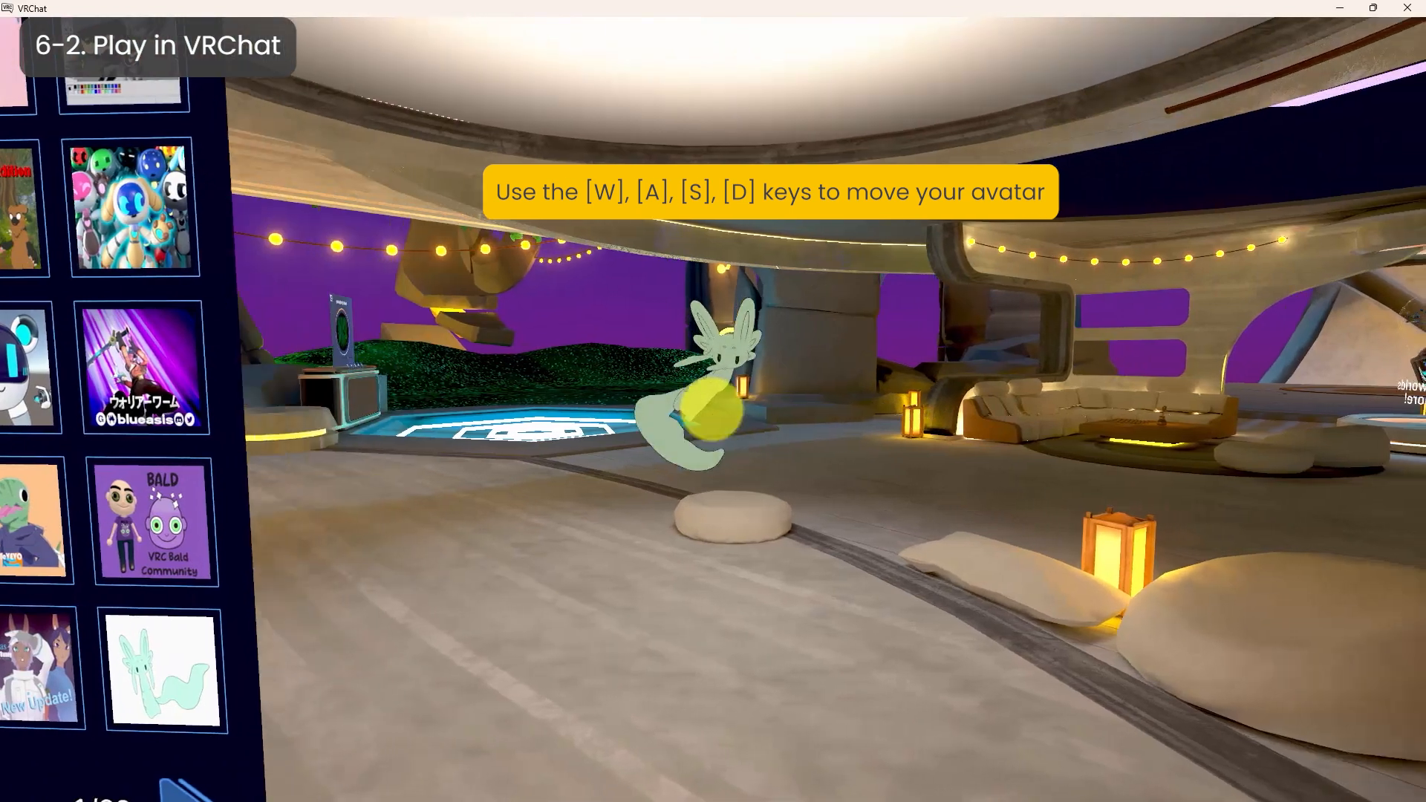
key(d)
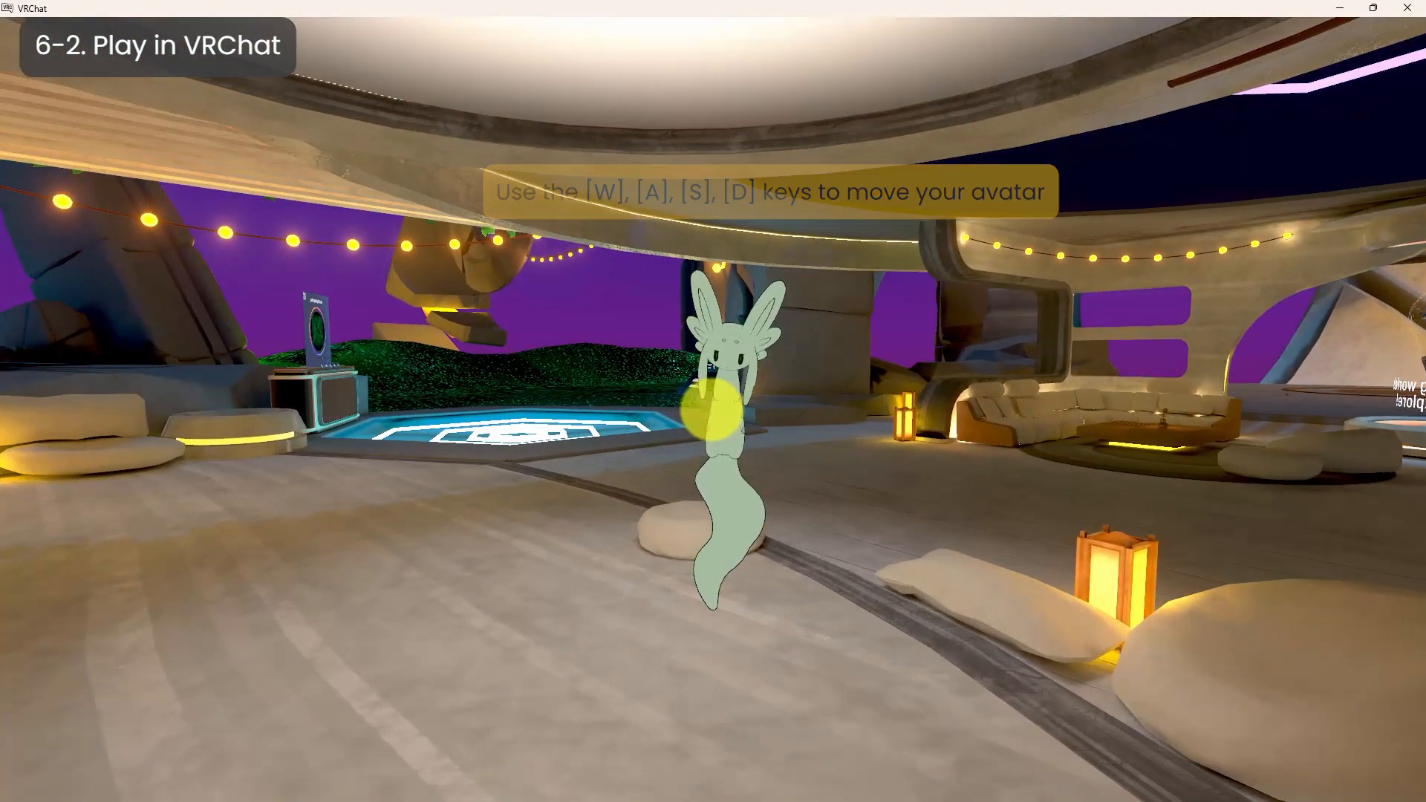
Open the Avatars page from the Launch Pad and apply the uploaded Tutorial Dress avatar
key(Escape)
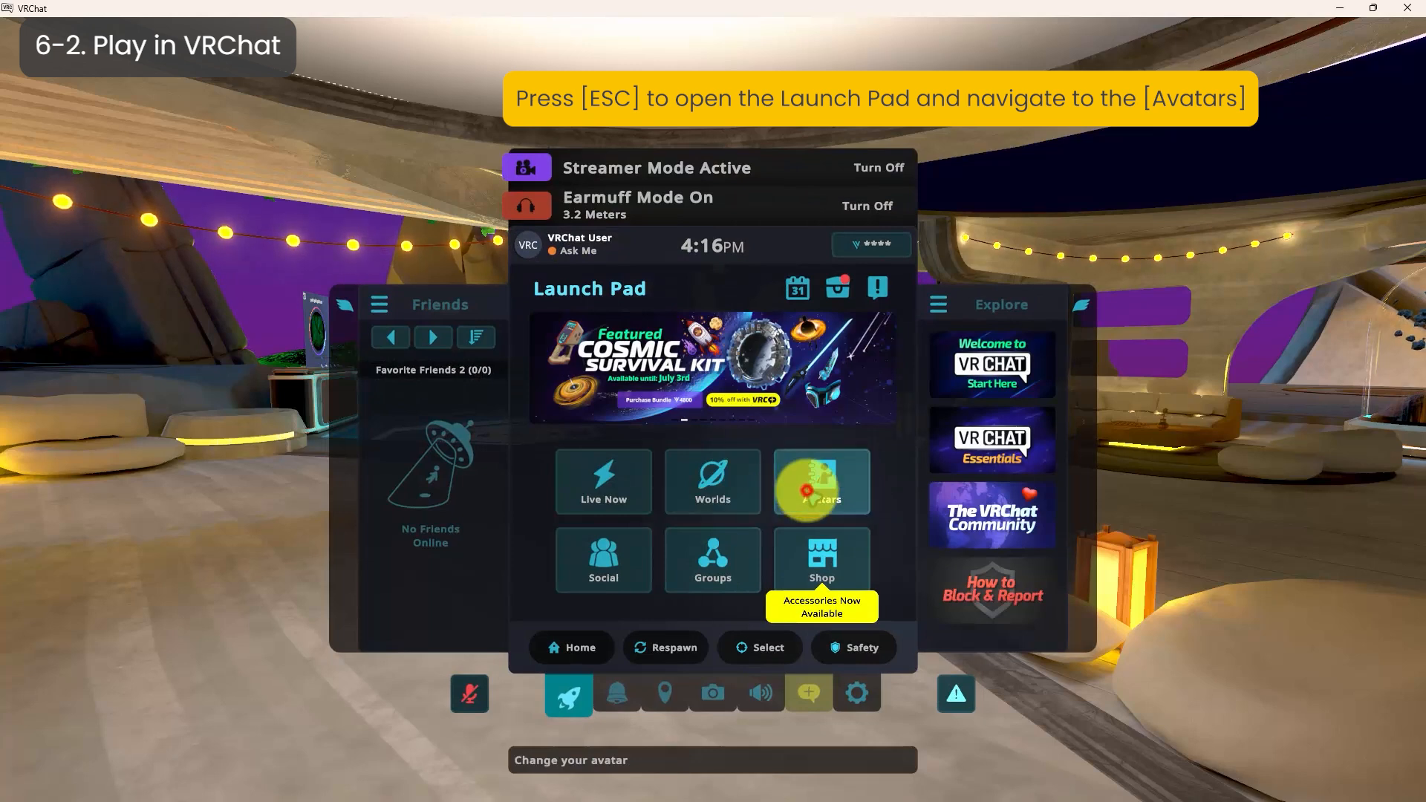
click(807, 492)
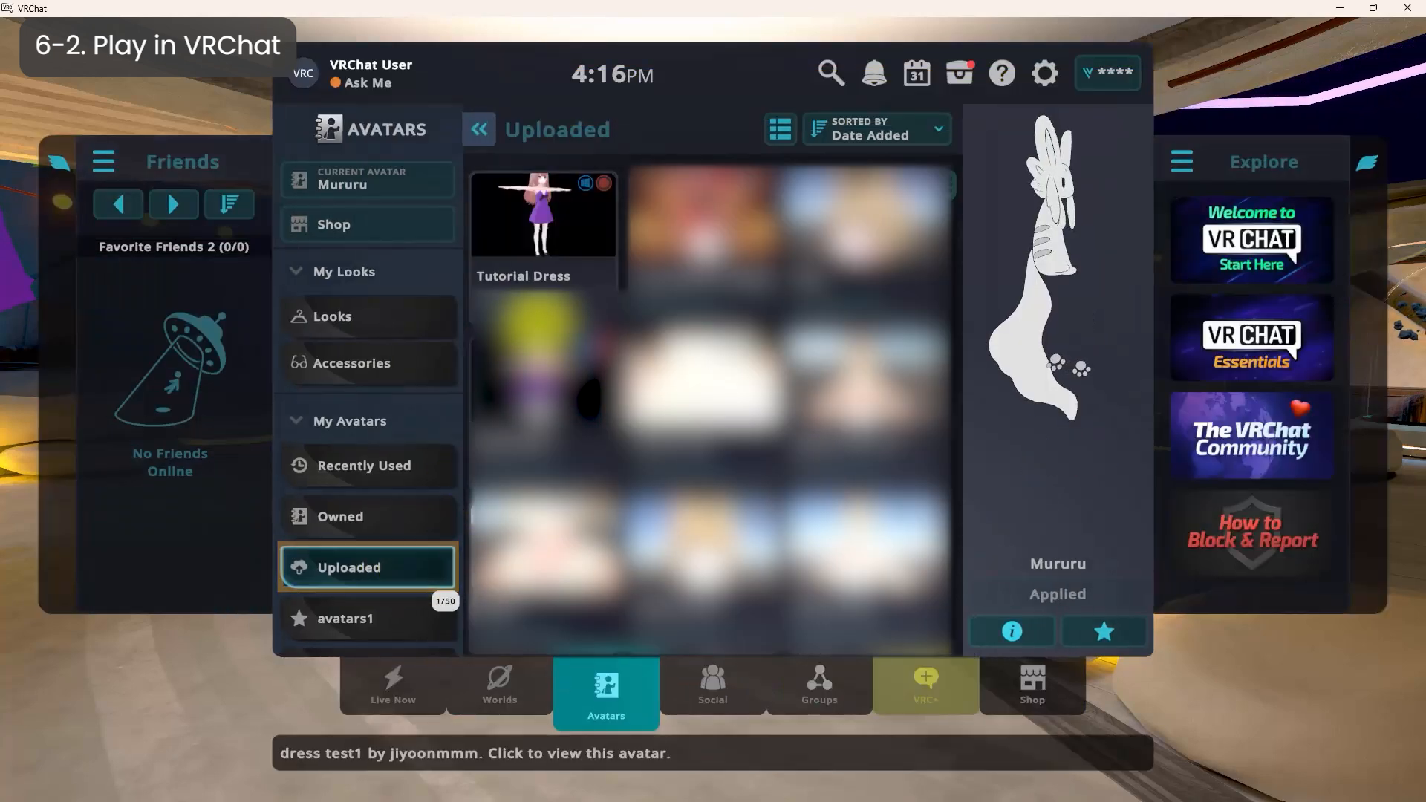
click(562, 297)
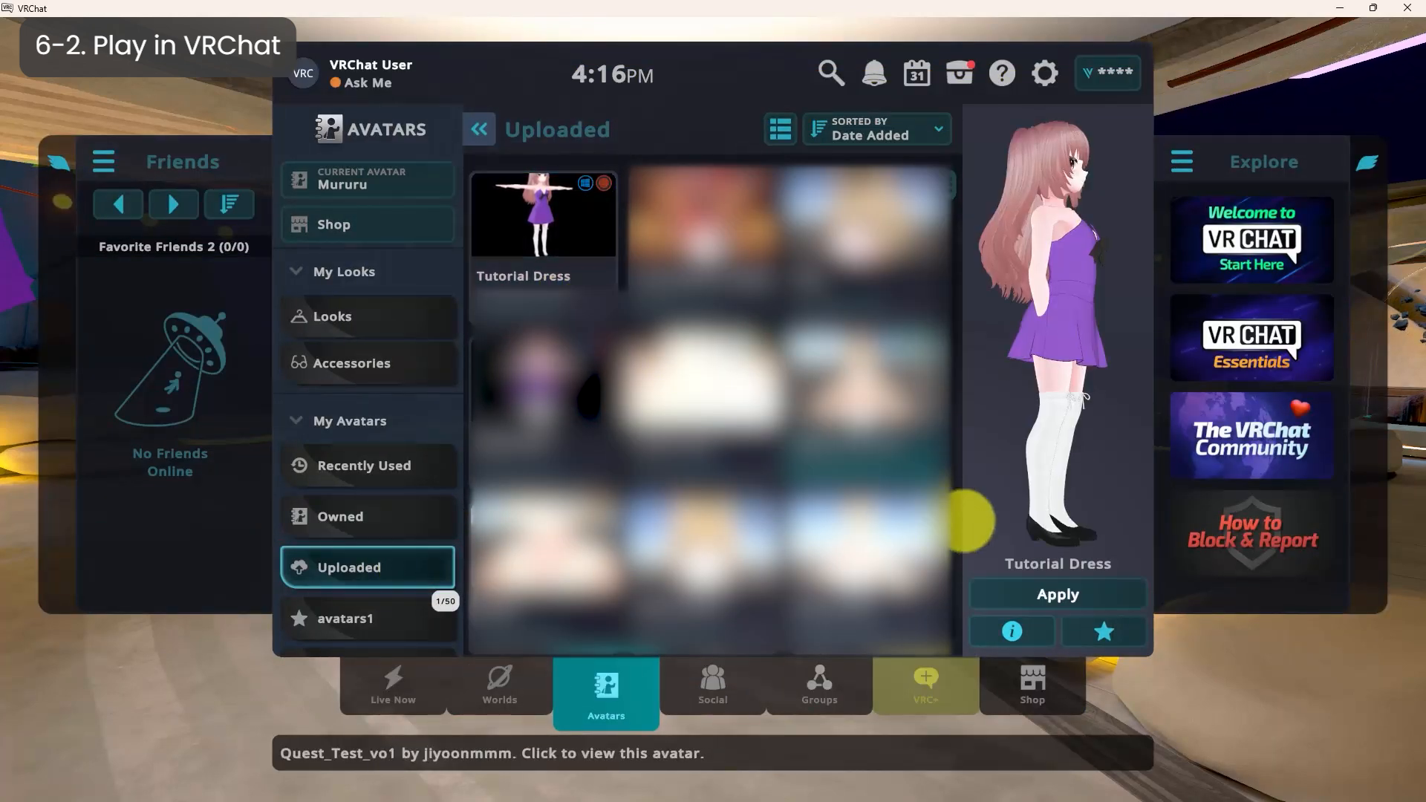
click(1102, 594)
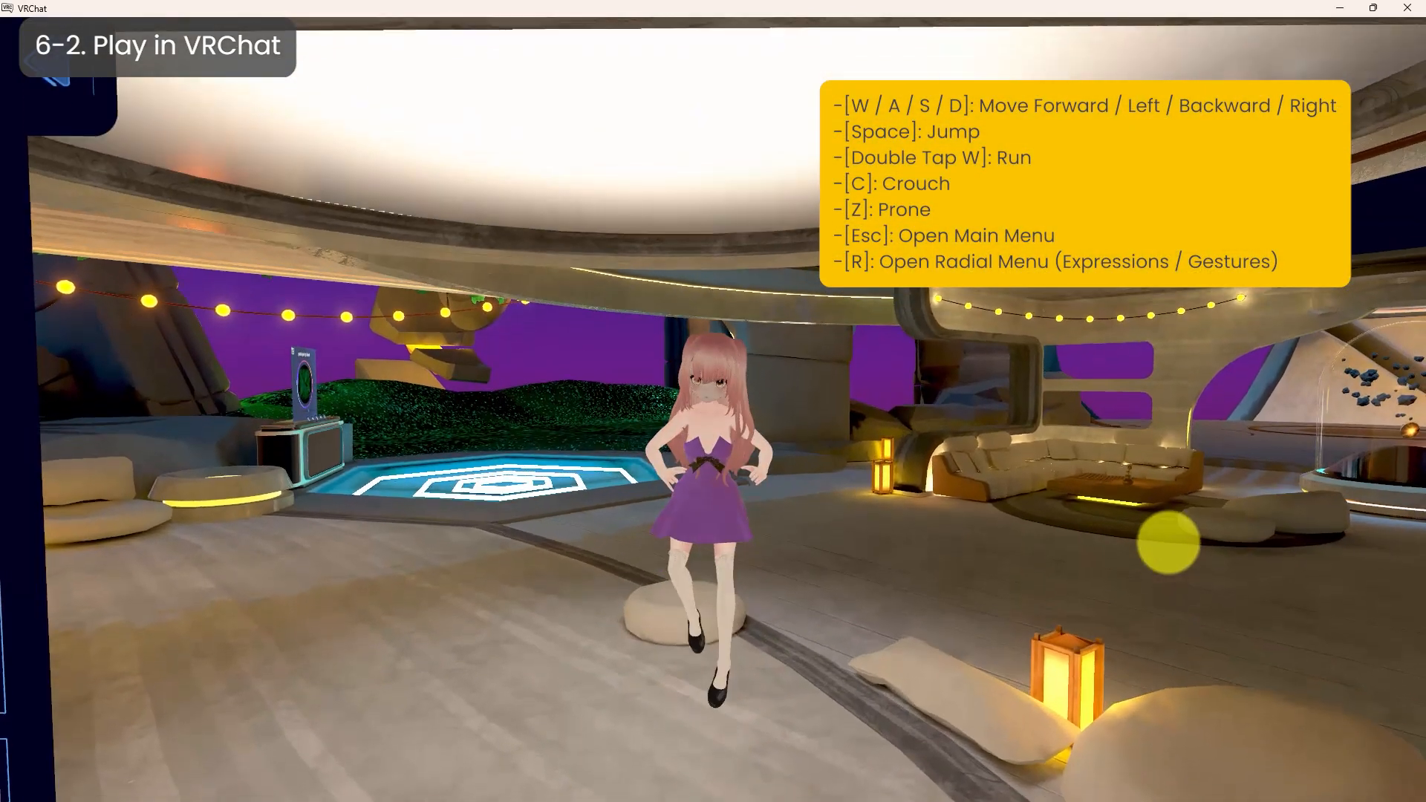
Walk the Tutorial Dress avatar back and forth and jump in front of the mirror to examine the dress in motion
key(w)
key(s)
key(w)
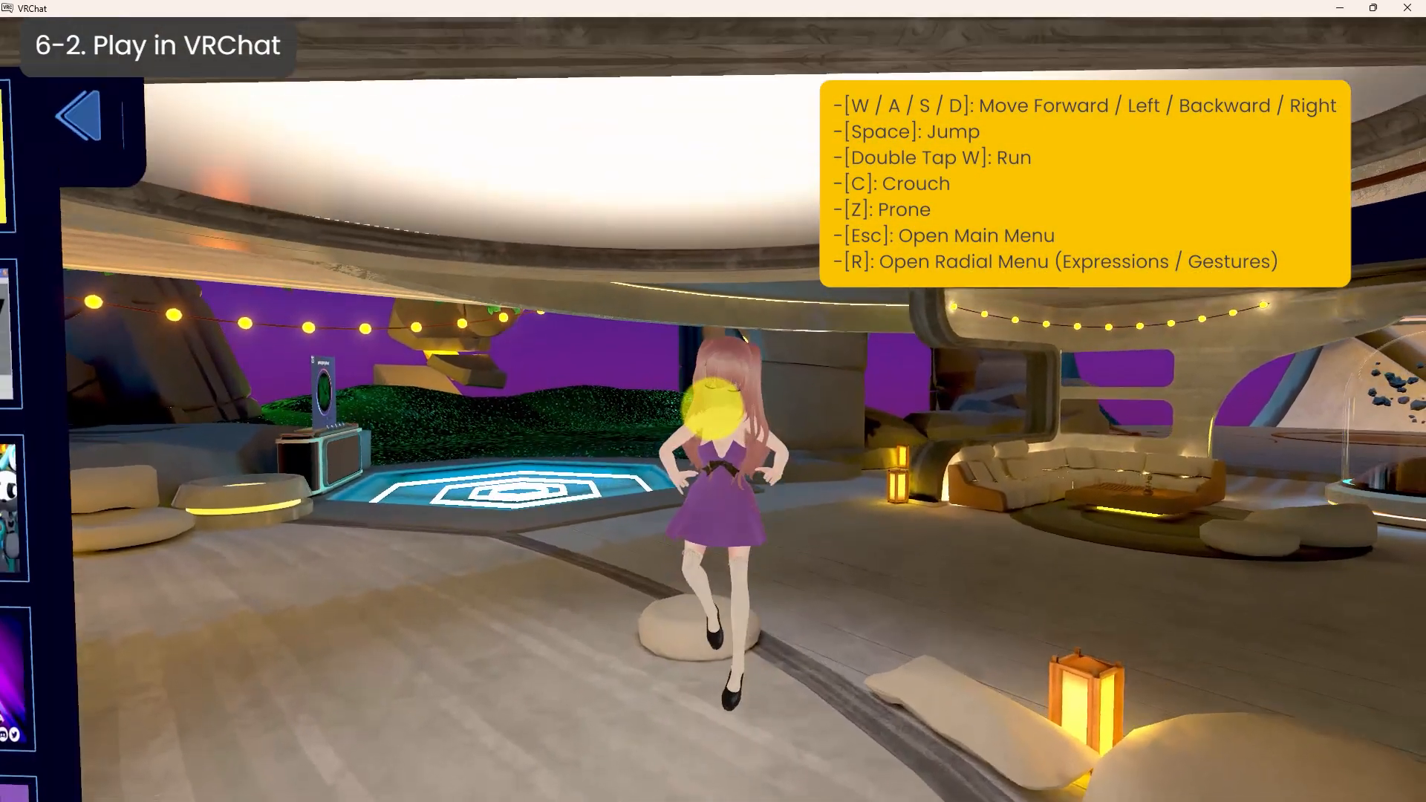
key(w)
key(s)
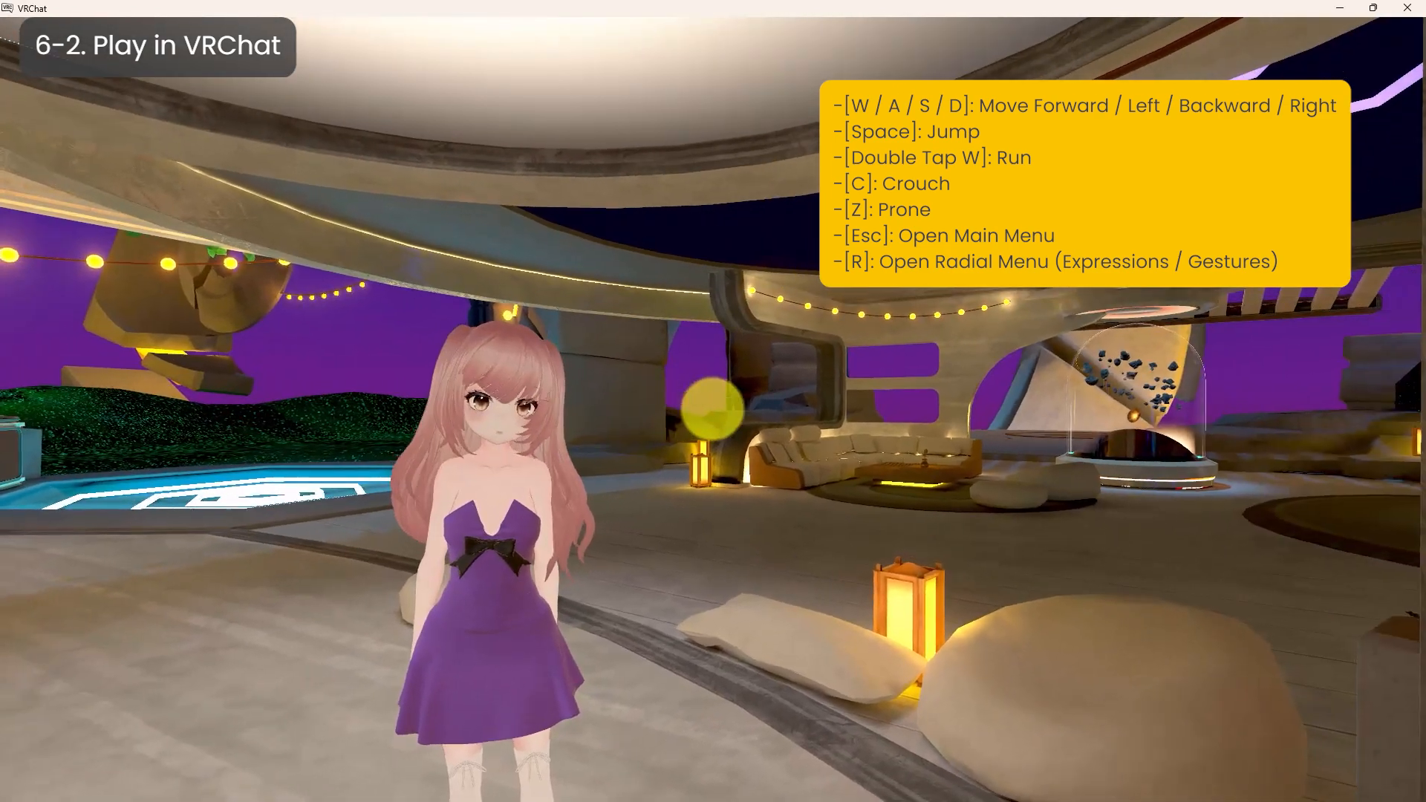
key(space)
key(s)
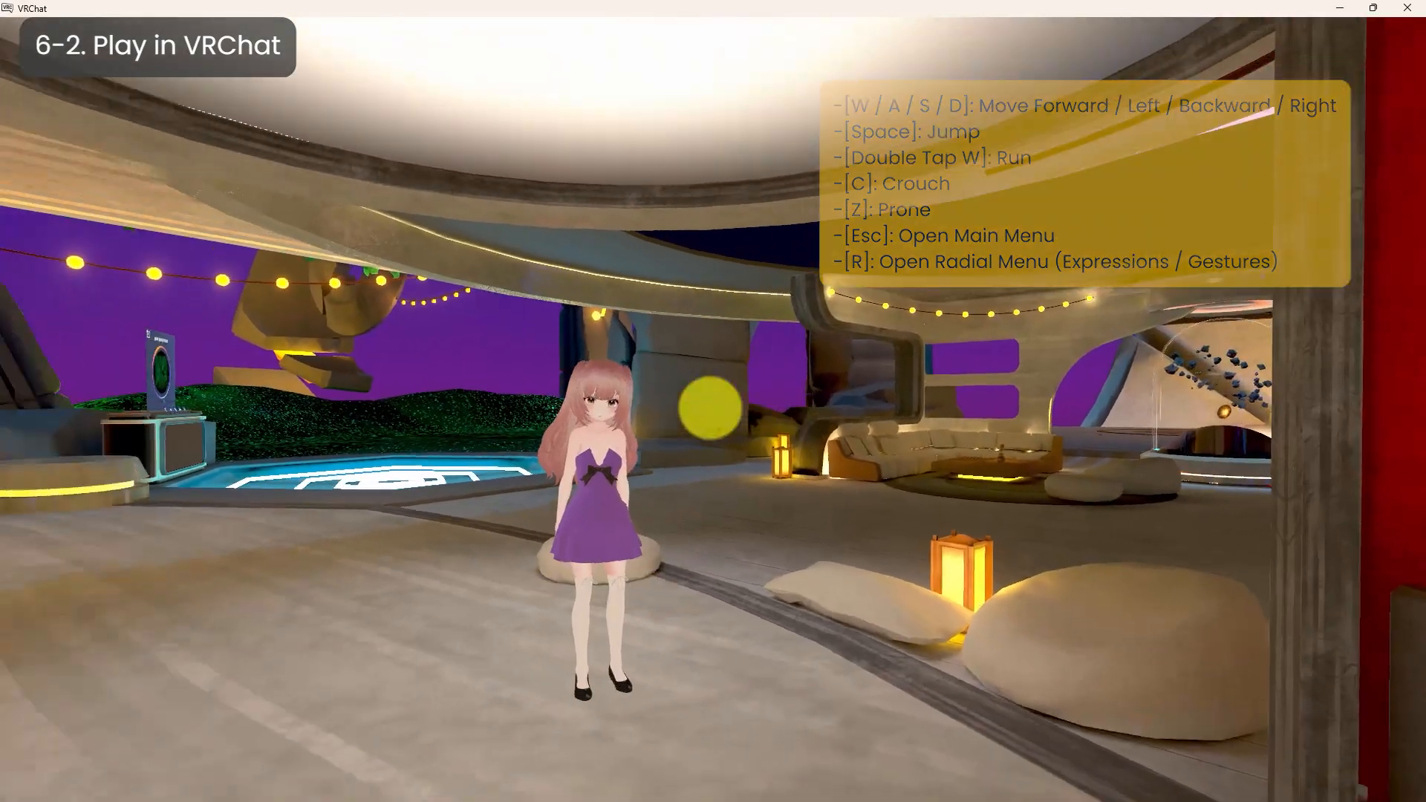